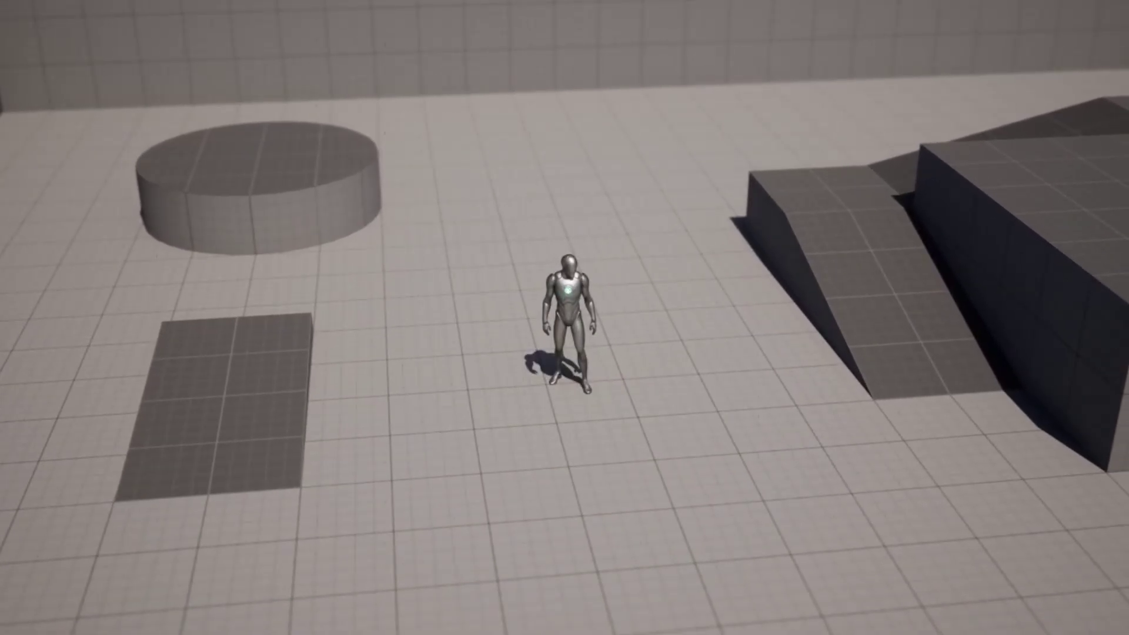
key(s)
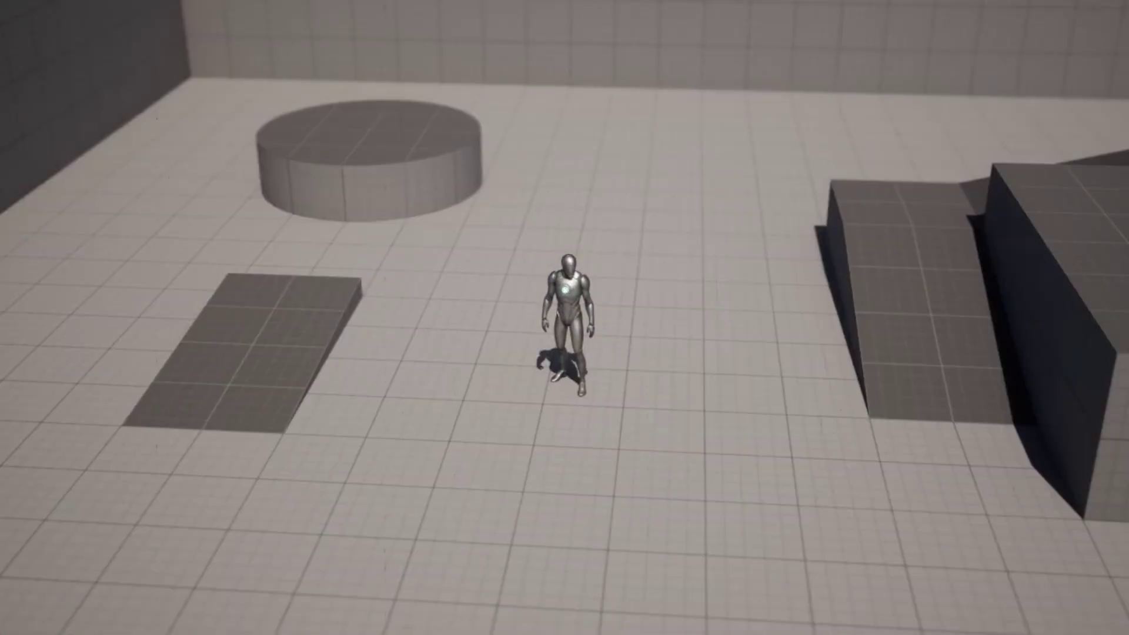
key(w)
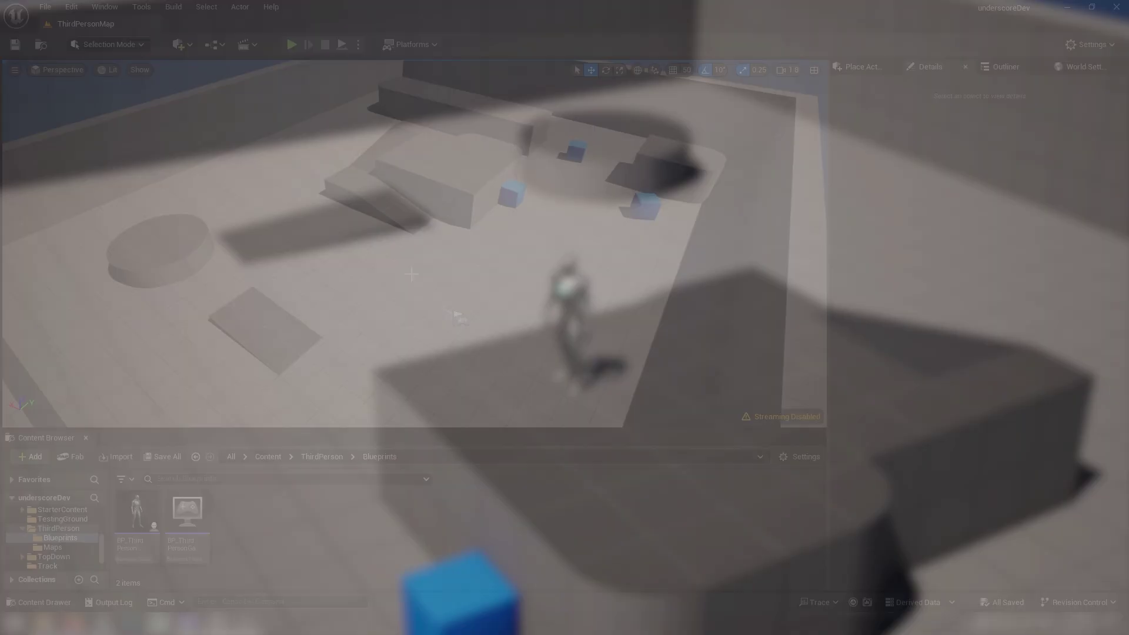
right_drag(389, 310, 404, 310)
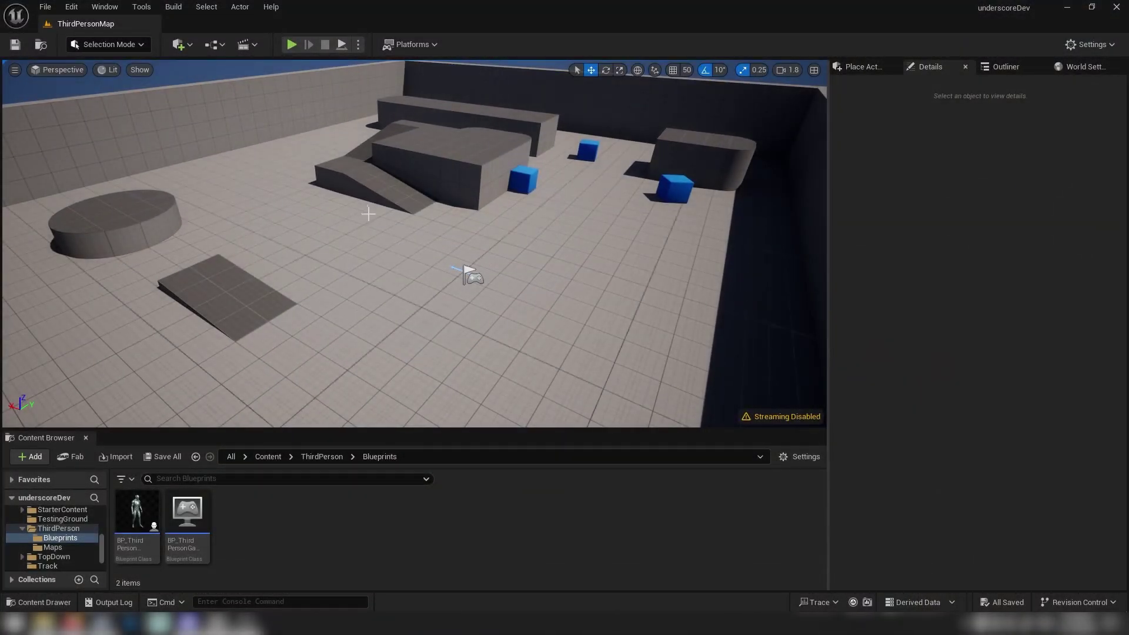
right_drag(397, 262, 402, 257)
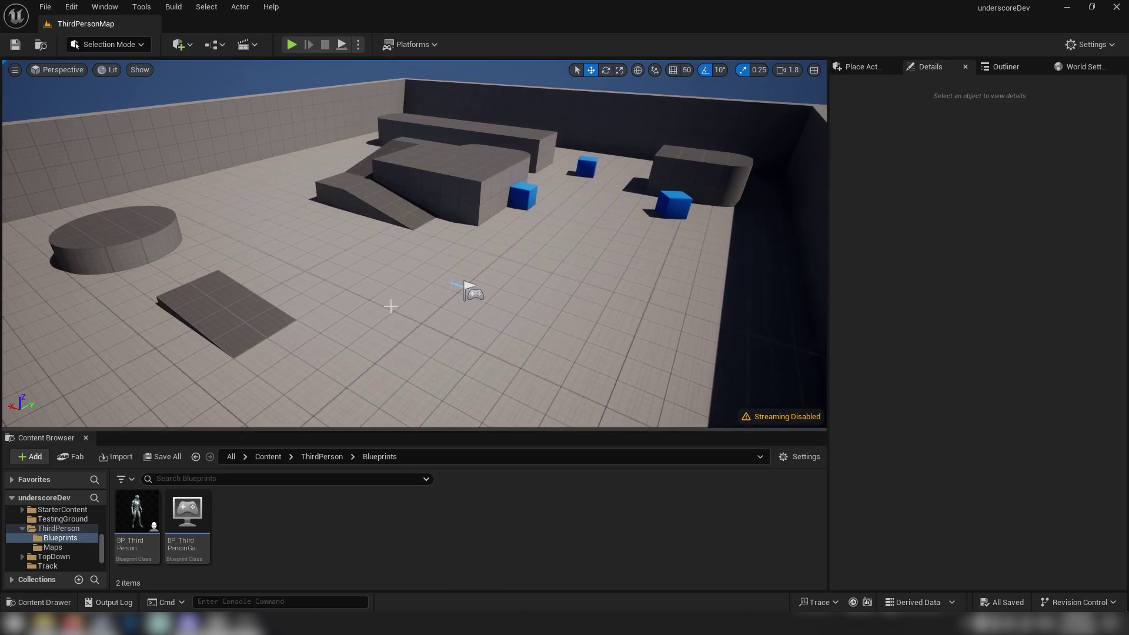
right_drag(388, 306, 383, 310)
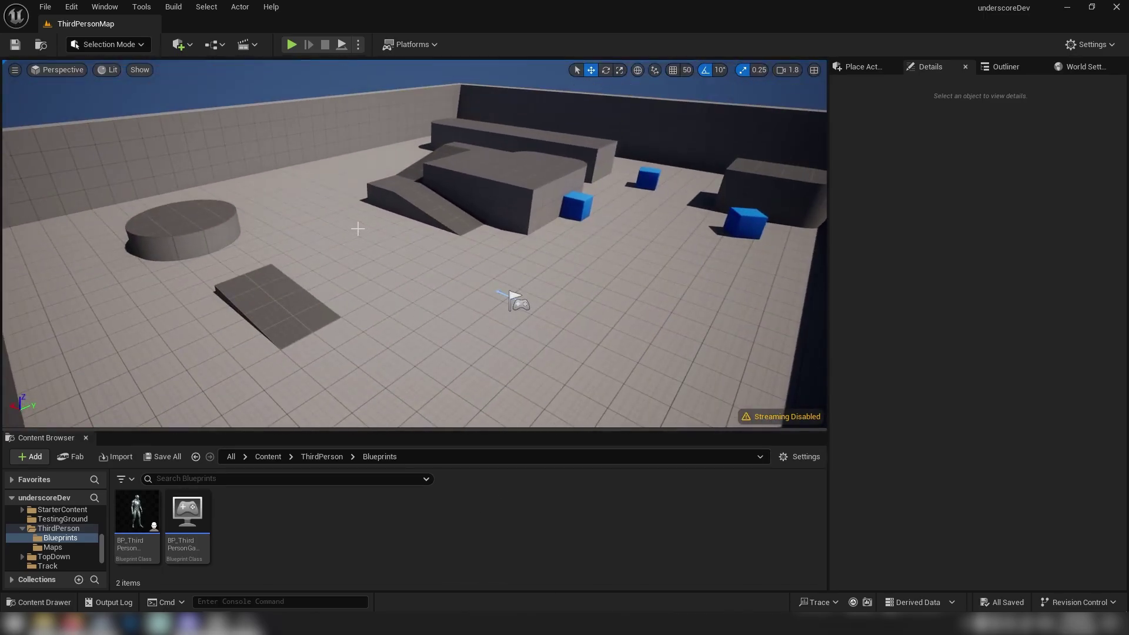
right_drag(358, 229, 354, 138)
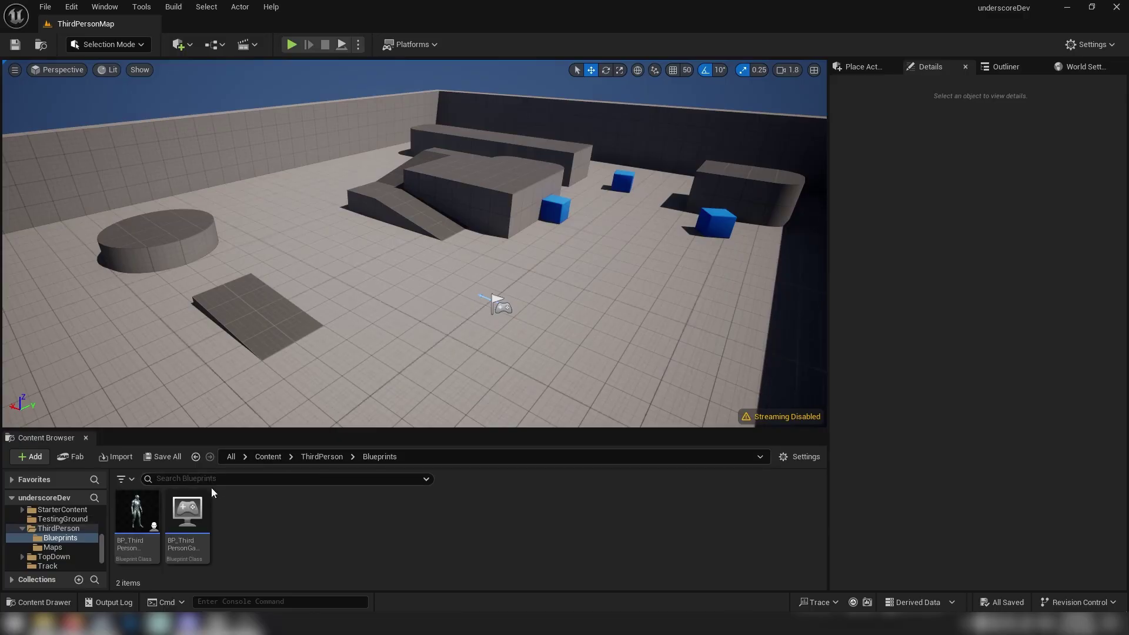
Step: Add the Third Person blueprint content pack to the project
click(27, 456)
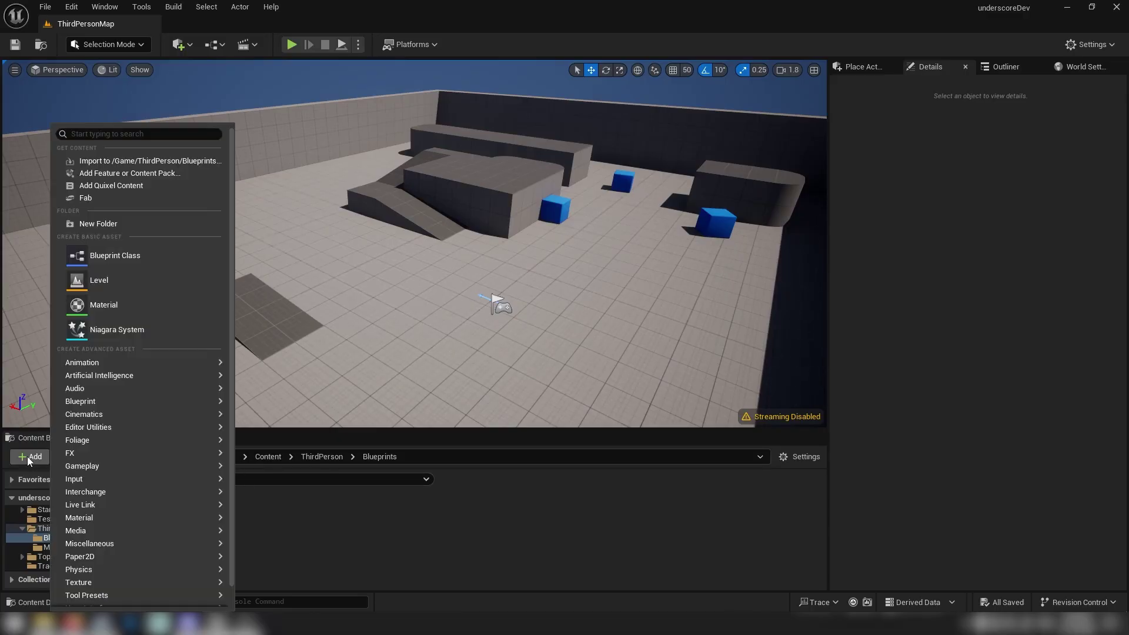
click(131, 174)
click(411, 254)
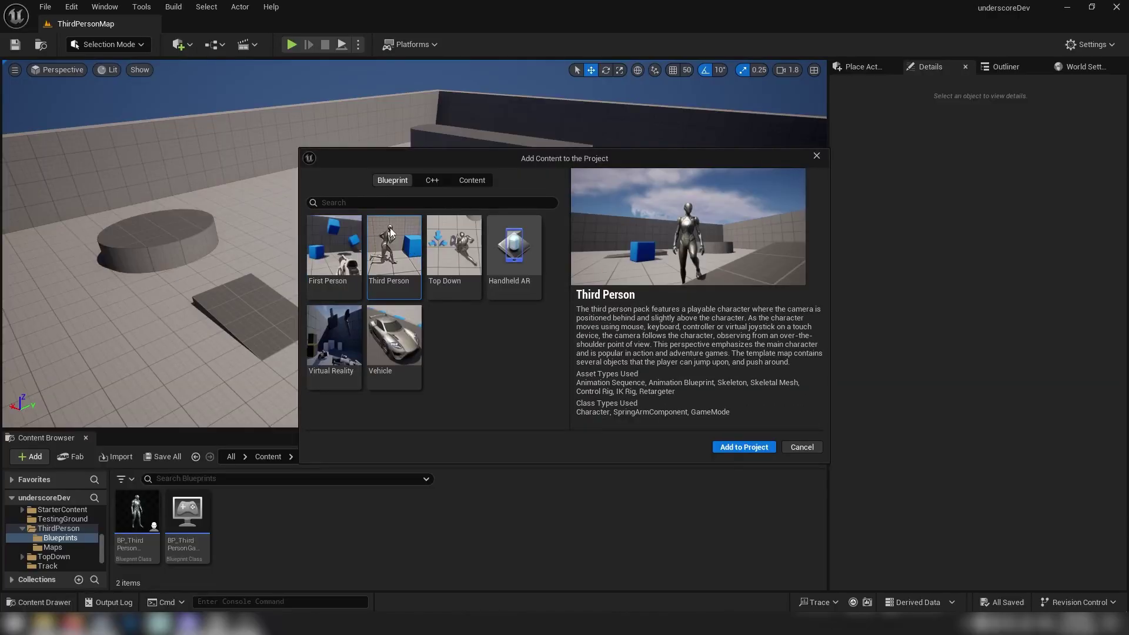
click(764, 448)
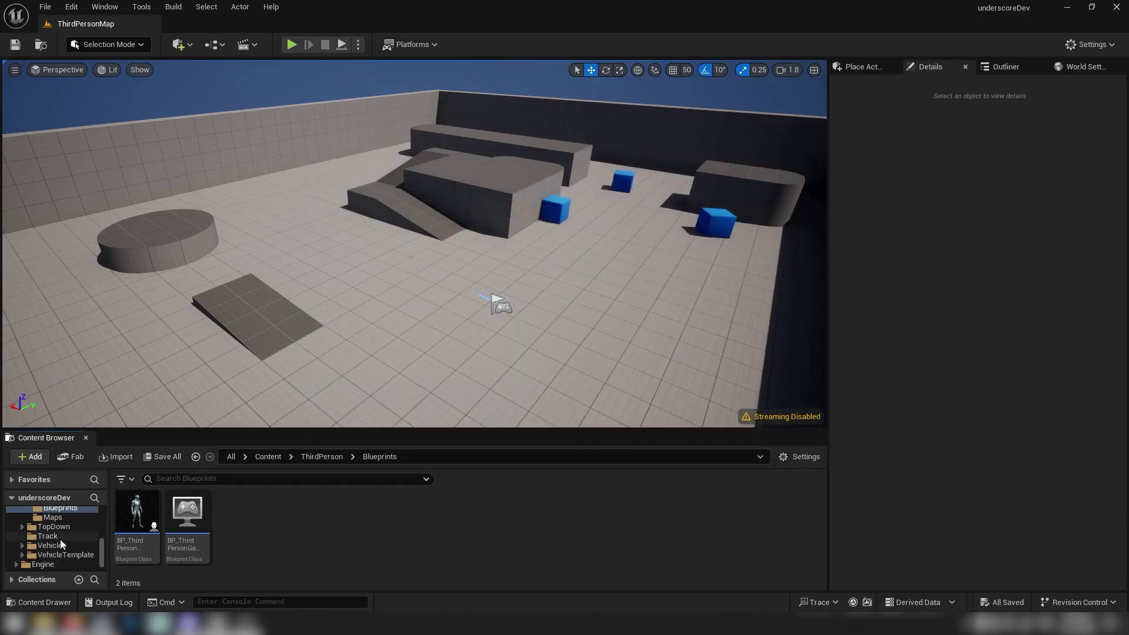
Step: Look through the ThirdPerson folder's Maps and Blueprints subfolders to locate the template level and the character blueprint
scroll(59, 544, up, 2)
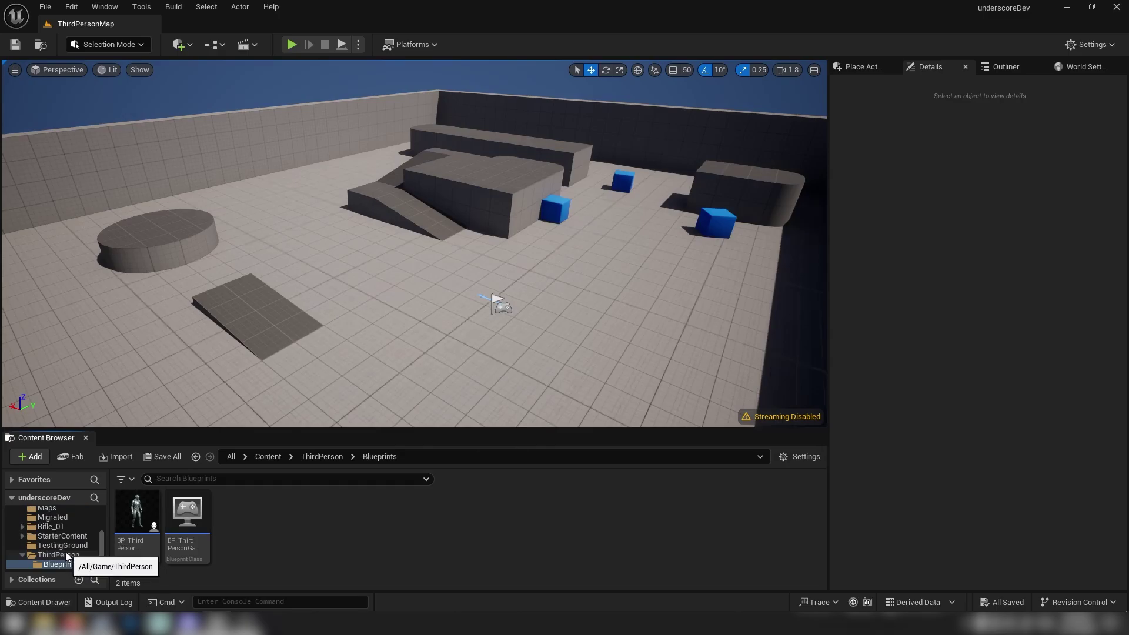
scroll(58, 517, down, 2)
click(52, 536)
click(137, 517)
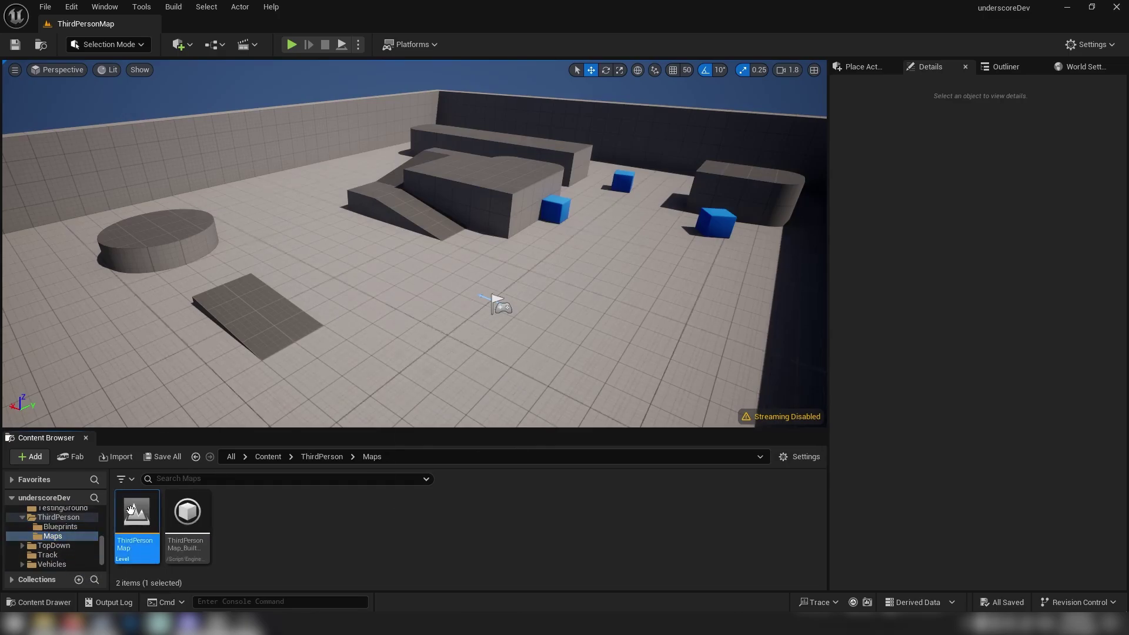
click(64, 526)
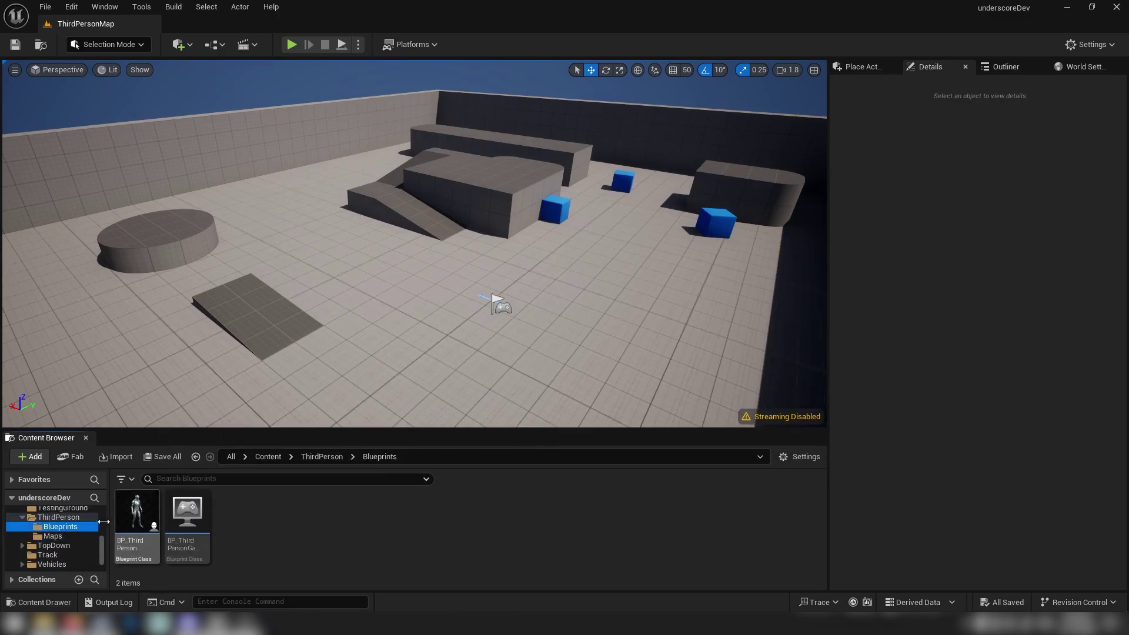
Step: Duplicate the third person character blueprint and rename the copy BP_ThirdPersonCharacter_TiltShift
click(128, 516)
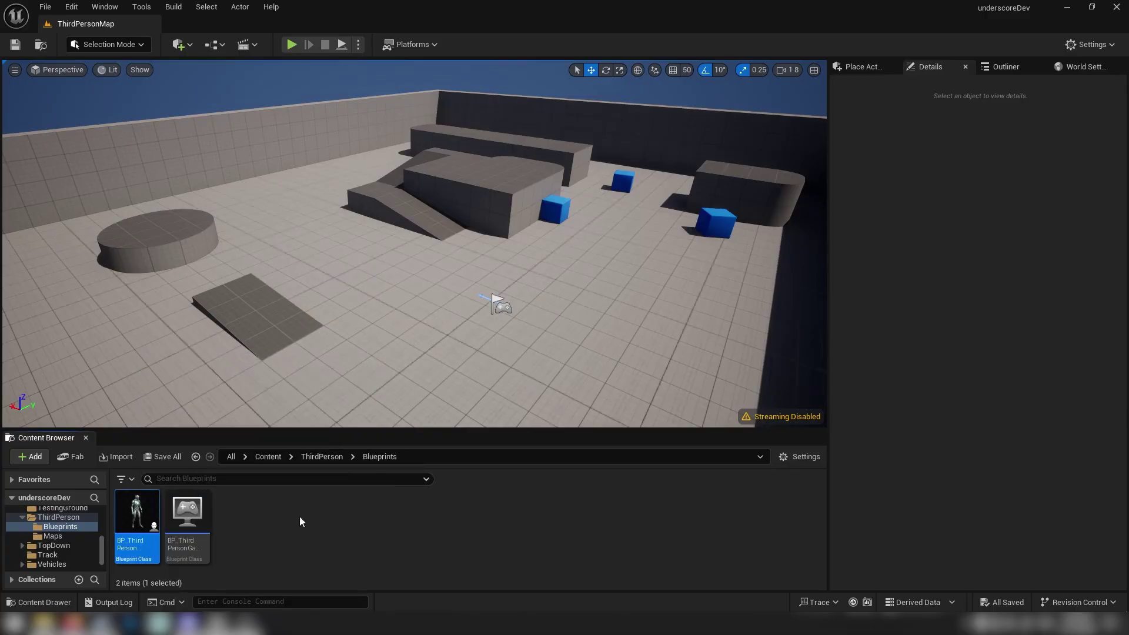
key(ctrl+v)
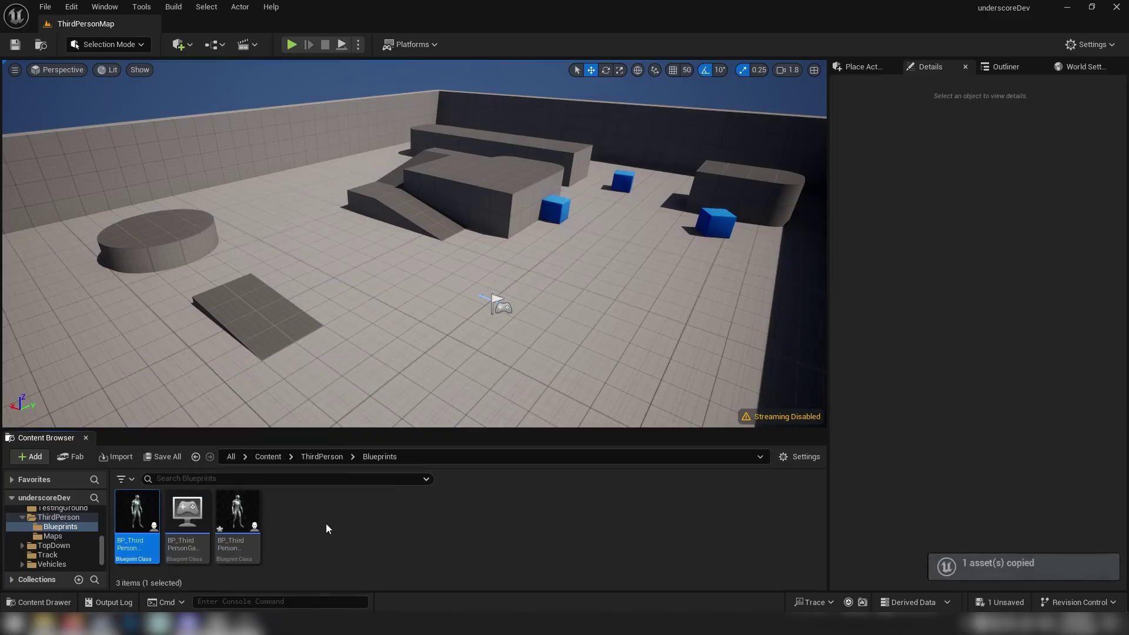
key(F2)
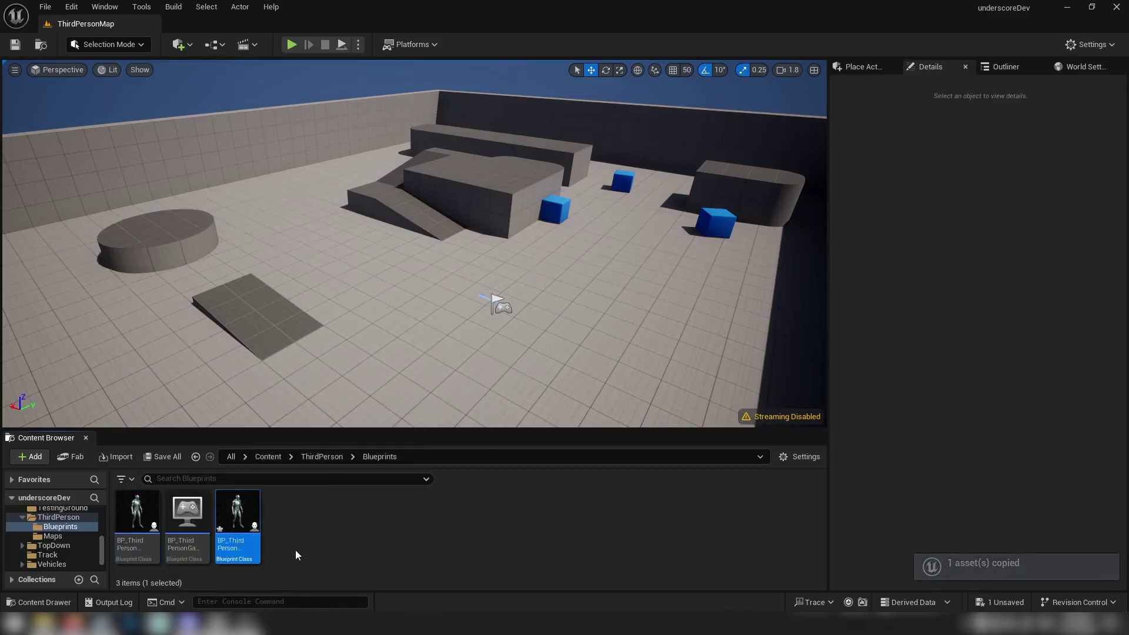
key(End)
key(BackSpace)
text(_)
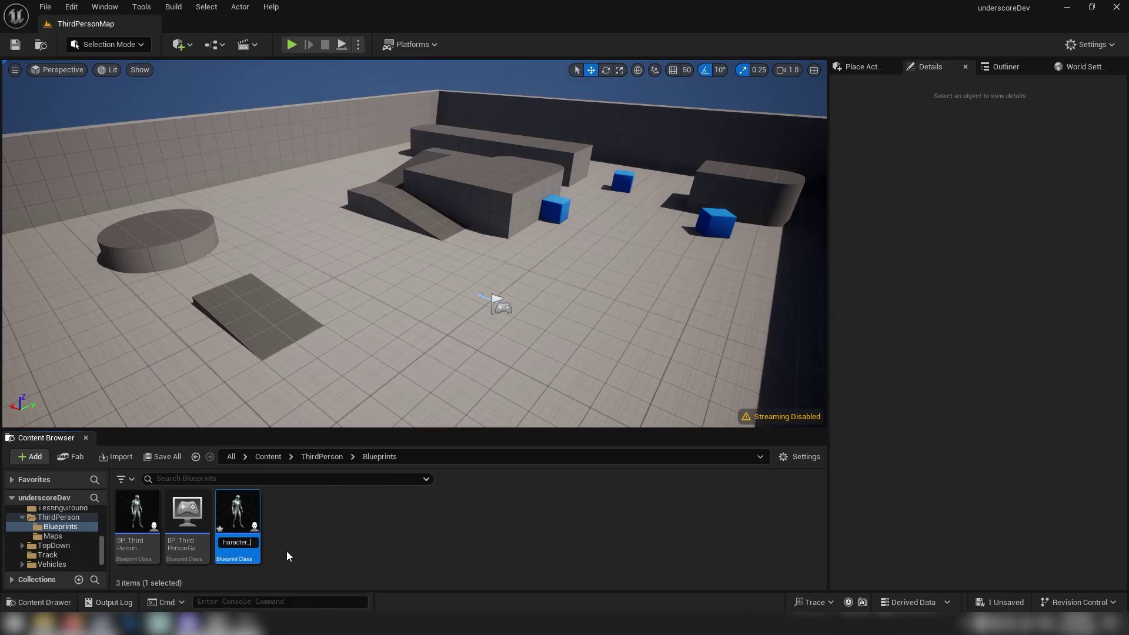
text(TiltShift)
key(Return)
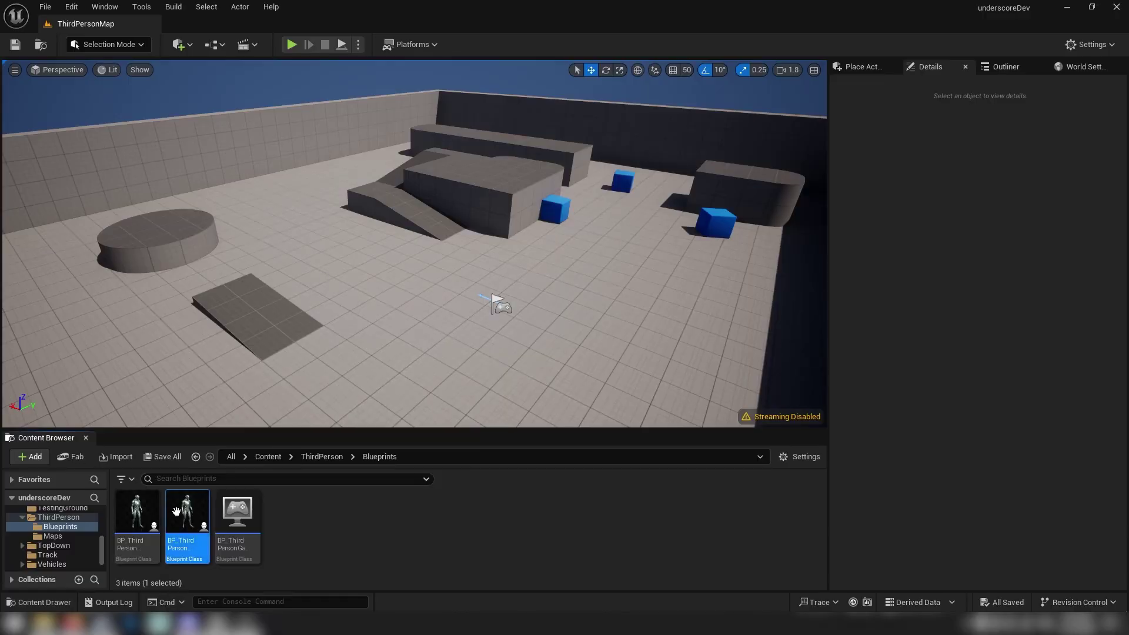
Step: Set the level's Default Pawn Class to BP_ThirdPersonCharacter_TiltShift in the World Settings and save all changes
click(1075, 68)
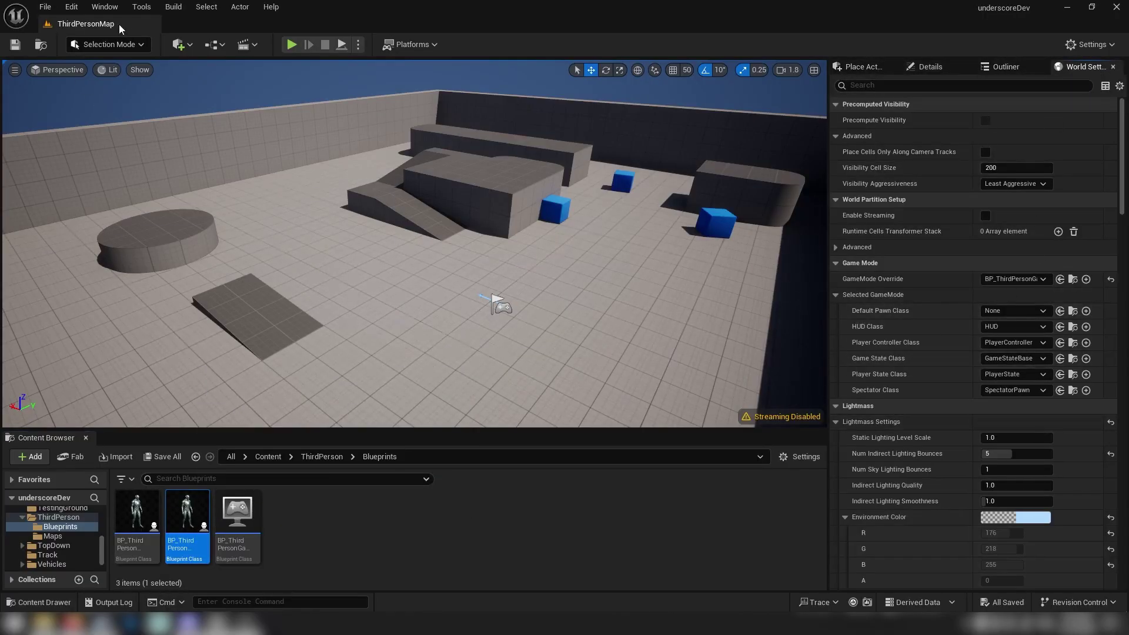
click(108, 8)
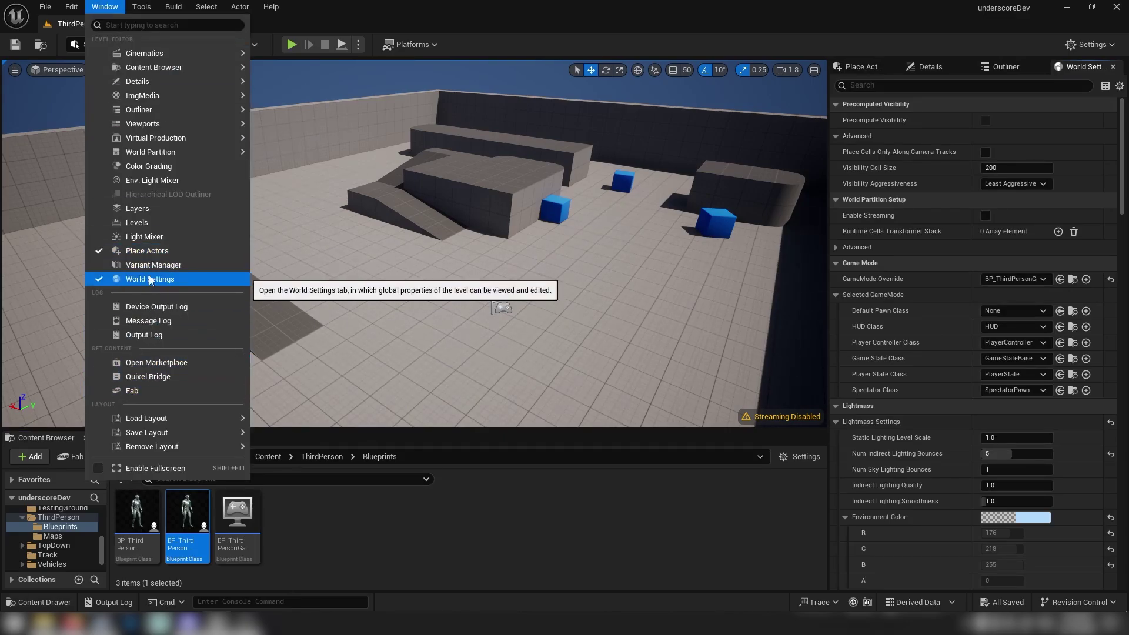
click(682, 483)
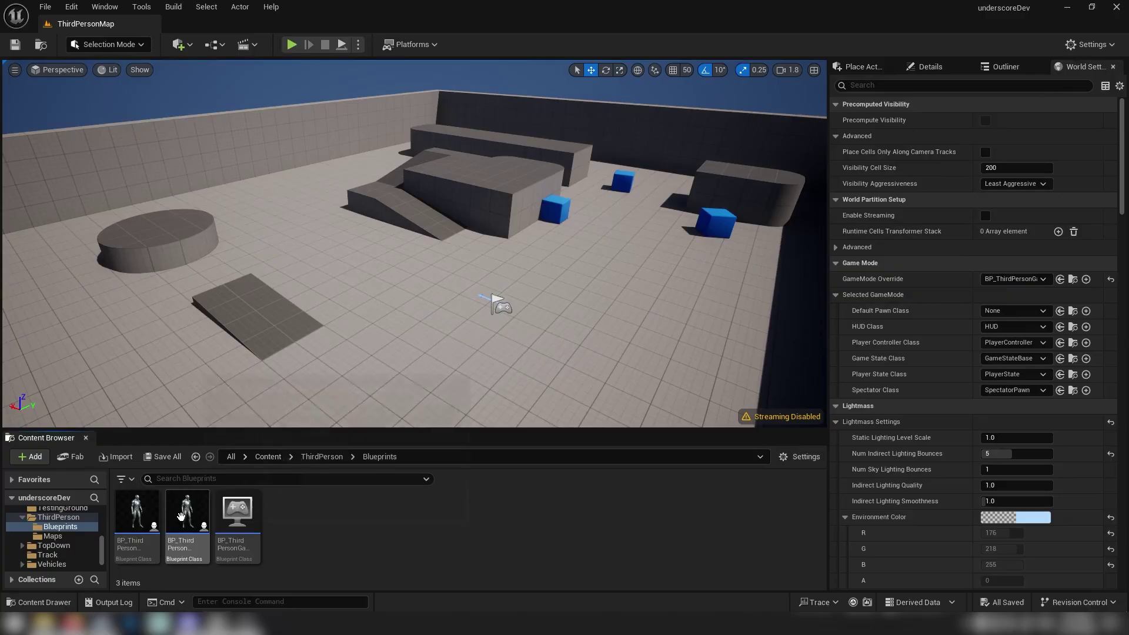
drag(181, 516, 1003, 309)
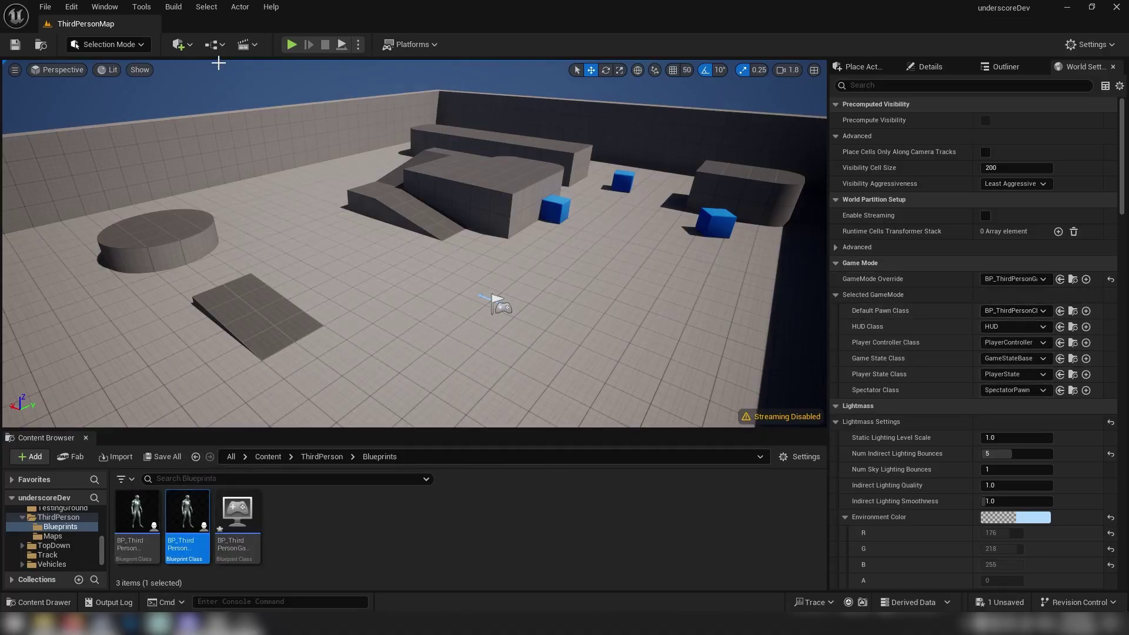
click(45, 6)
click(77, 175)
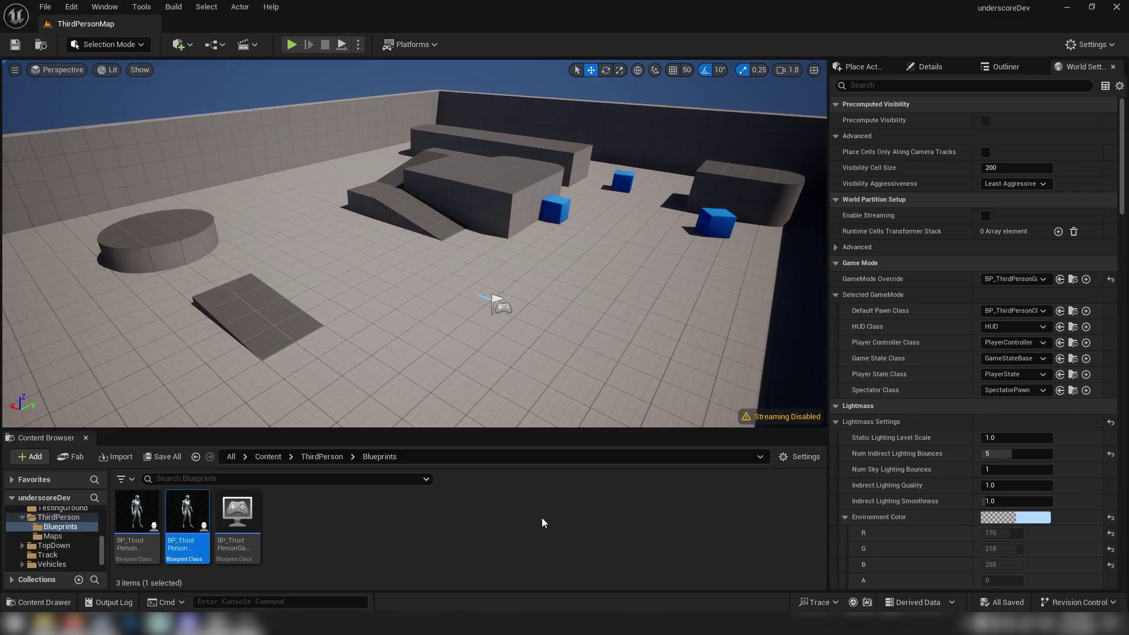
Step: Open the BP_ThirdPersonCharacter_TiltShift blueprint and examine the camera, movement and jump input nodes in its Event Graph
double_click(201, 509)
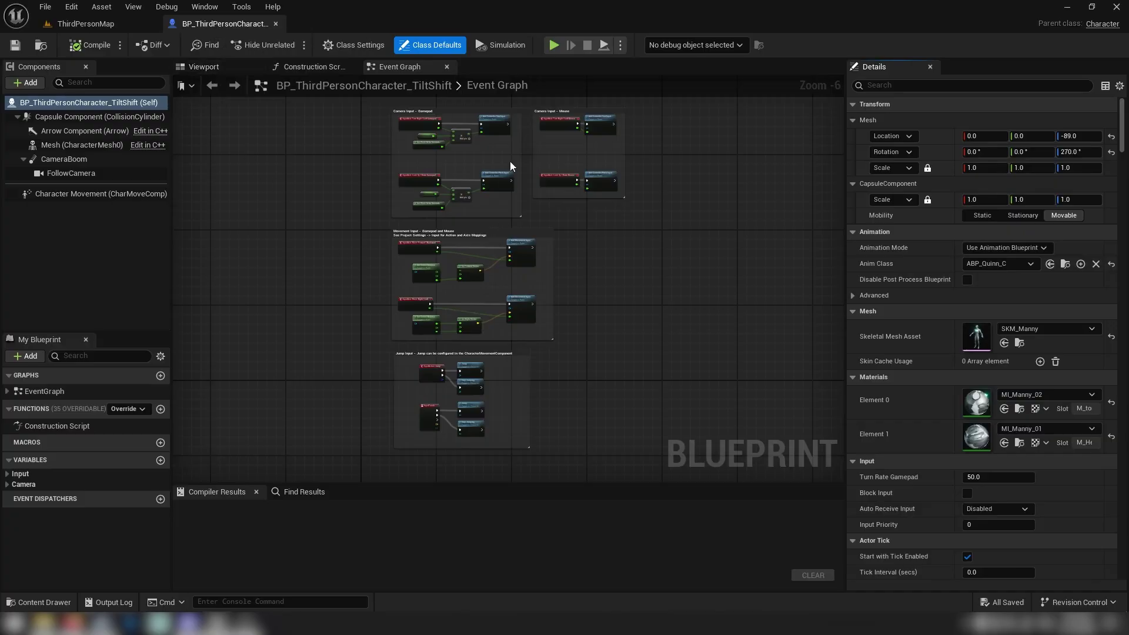
scroll(291, 388, up, 4)
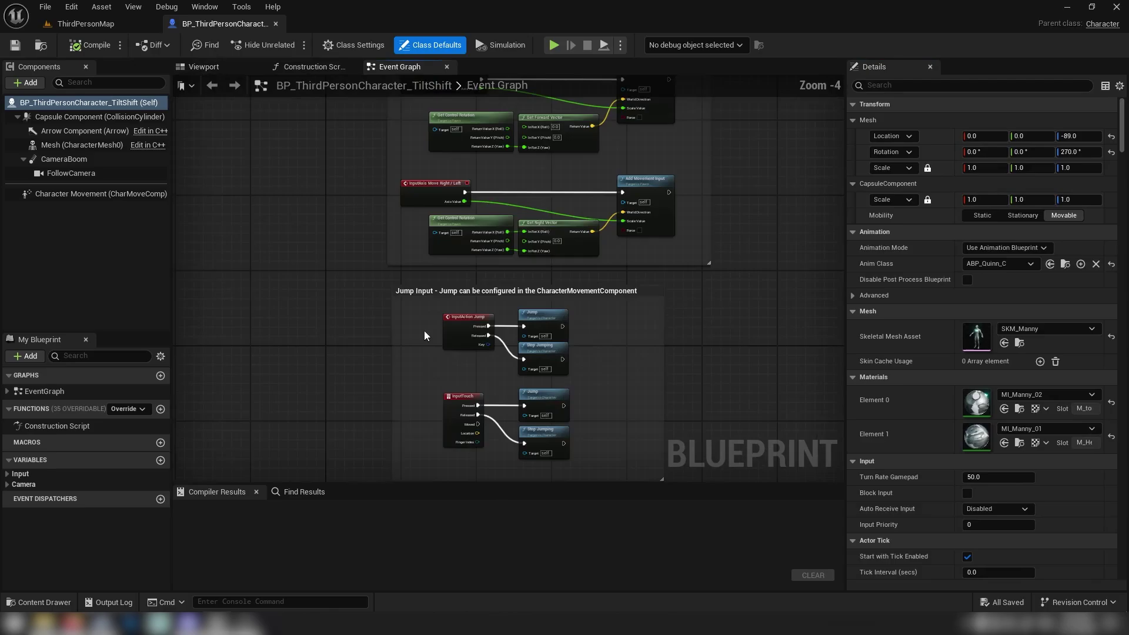
drag(403, 316, 451, 338)
right_drag(361, 300, 258, 536)
right_drag(347, 571, 360, 341)
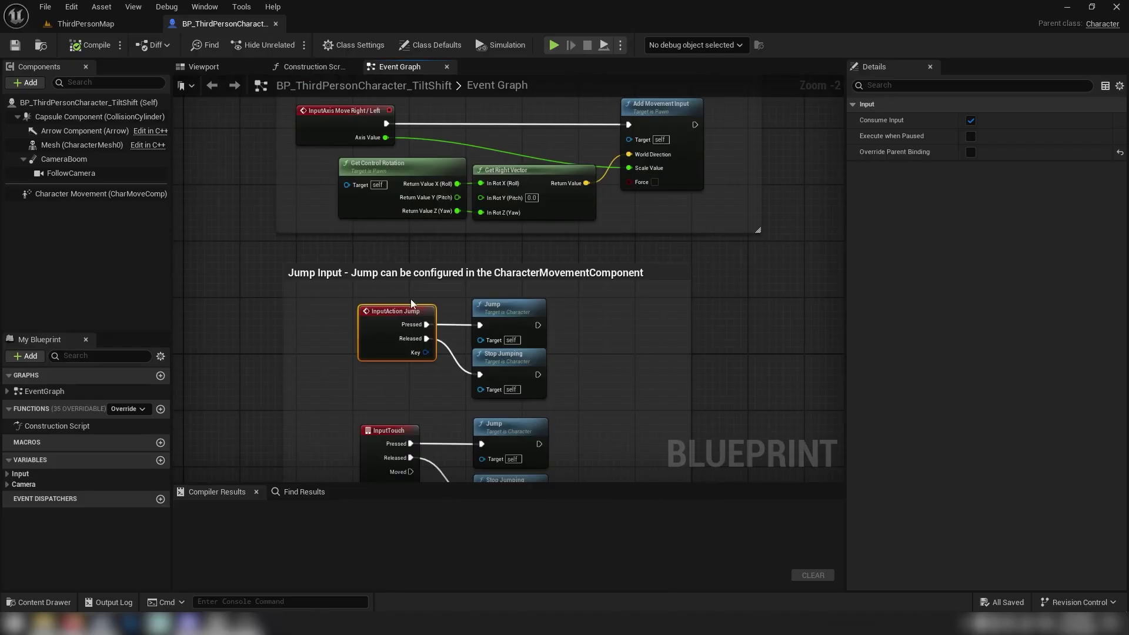
mouse_move(671, 318)
right_down()
mouse_move(668, 277)
mouse_move(664, 306)
right_up()
right_drag(739, 364, 704, 434)
scroll(660, 369, down, 3)
right_drag(654, 365, 610, 329)
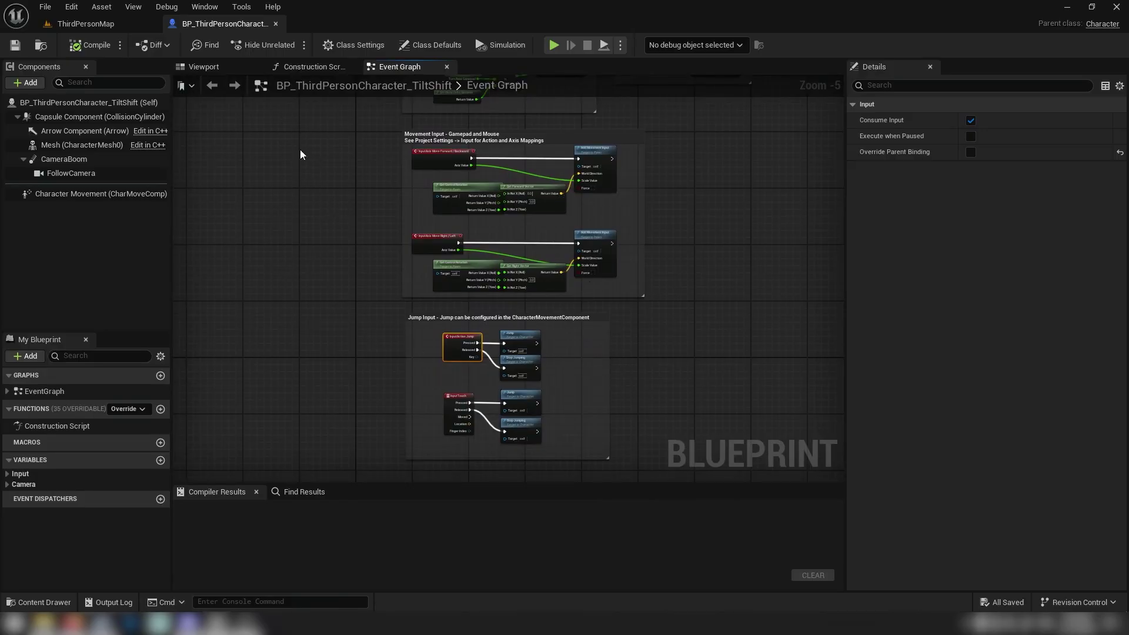
Step: Inspect the character blueprint in its 3D view, checking the capsule, arrow, CameraBoom and FollowCamera components
click(216, 67)
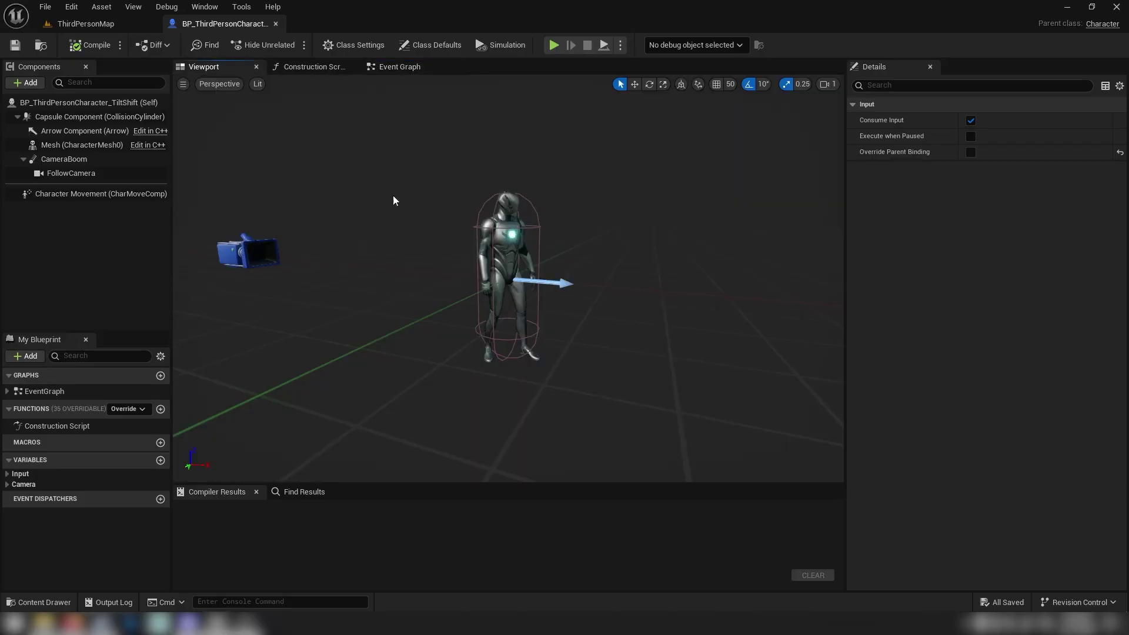
alt+drag(492, 228, 483, 249)
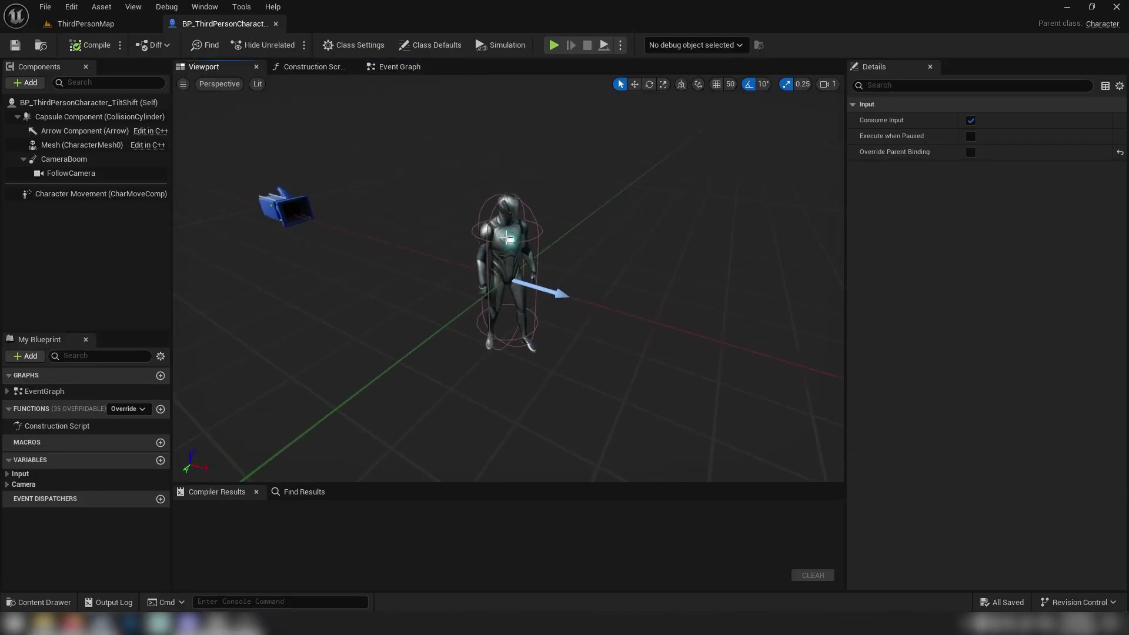
click(507, 238)
click(533, 234)
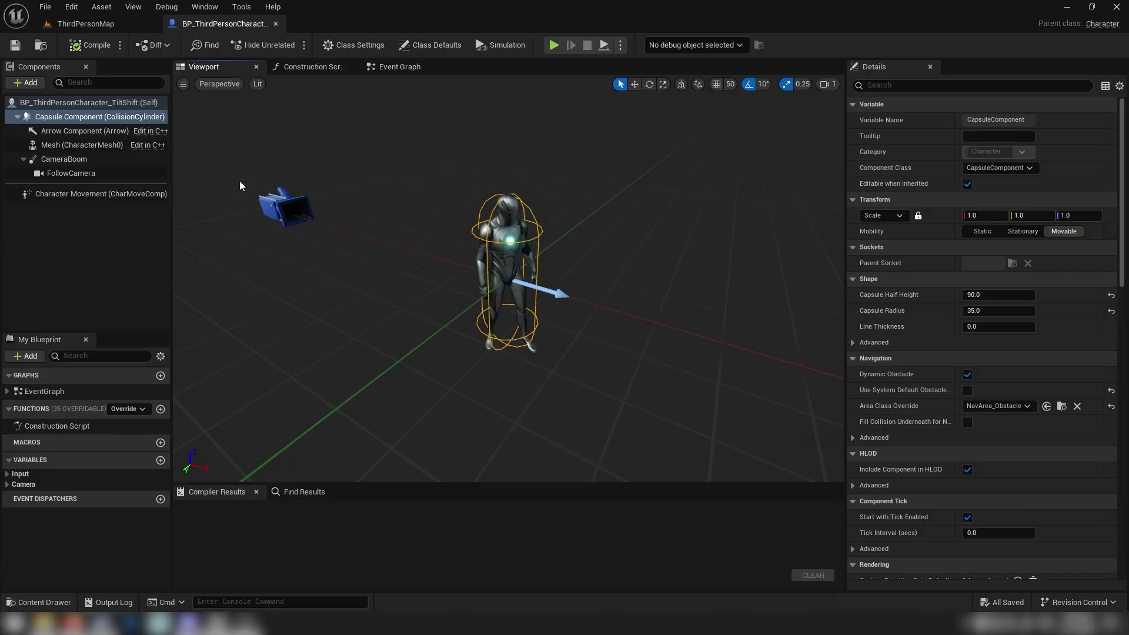
click(85, 130)
drag(386, 224, 438, 256)
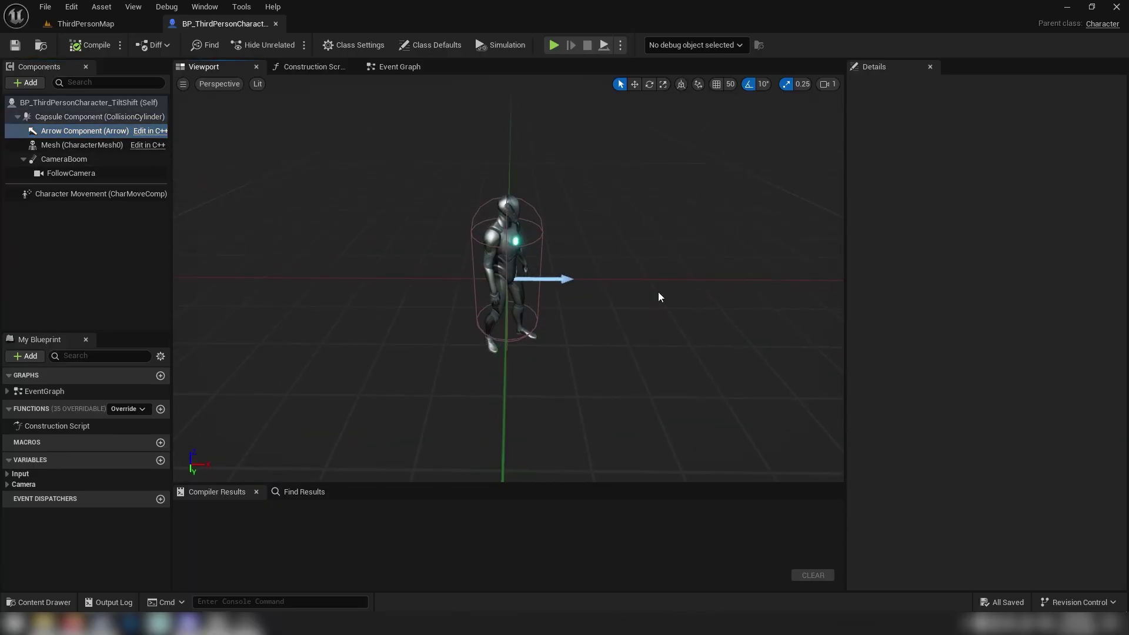
drag(353, 299, 388, 317)
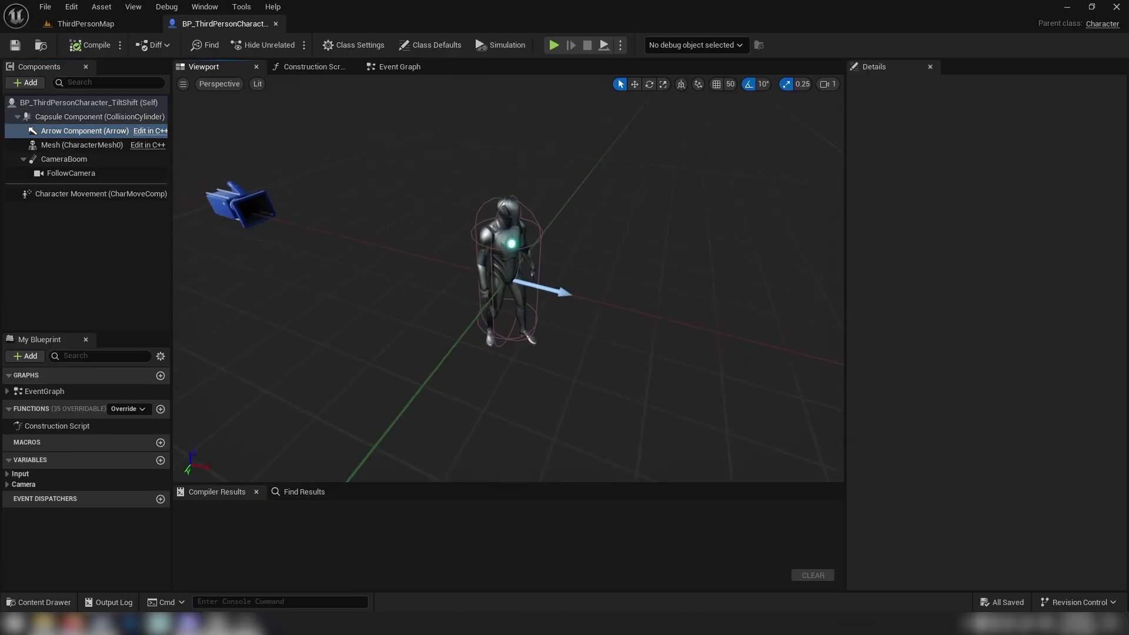
click(66, 163)
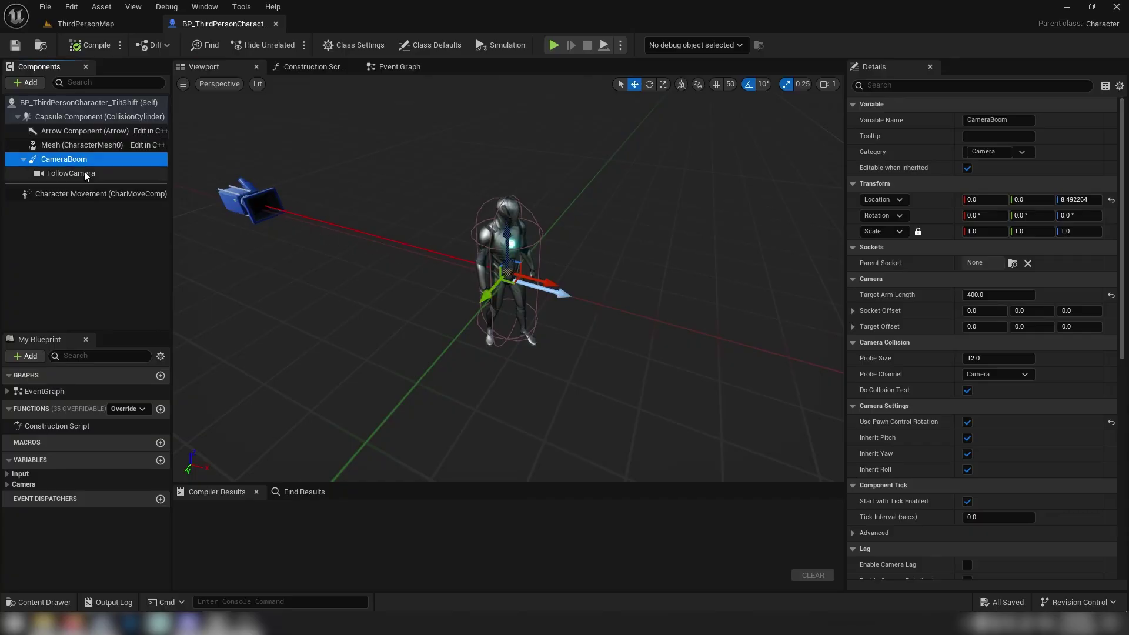
click(70, 174)
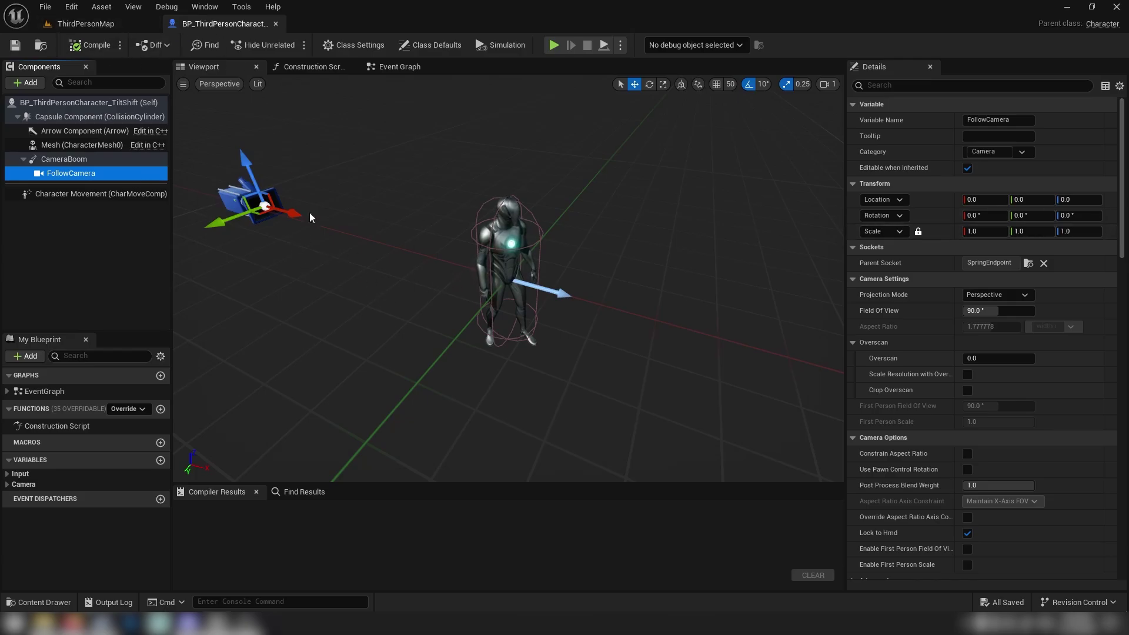
Step: Return to the ThirdPersonMap level and place an instance of BP_ThirdPersonCharacter_TiltShift on the floor beside the ramps
click(81, 24)
key(s)
right_drag(403, 275, 421, 279)
key(w)
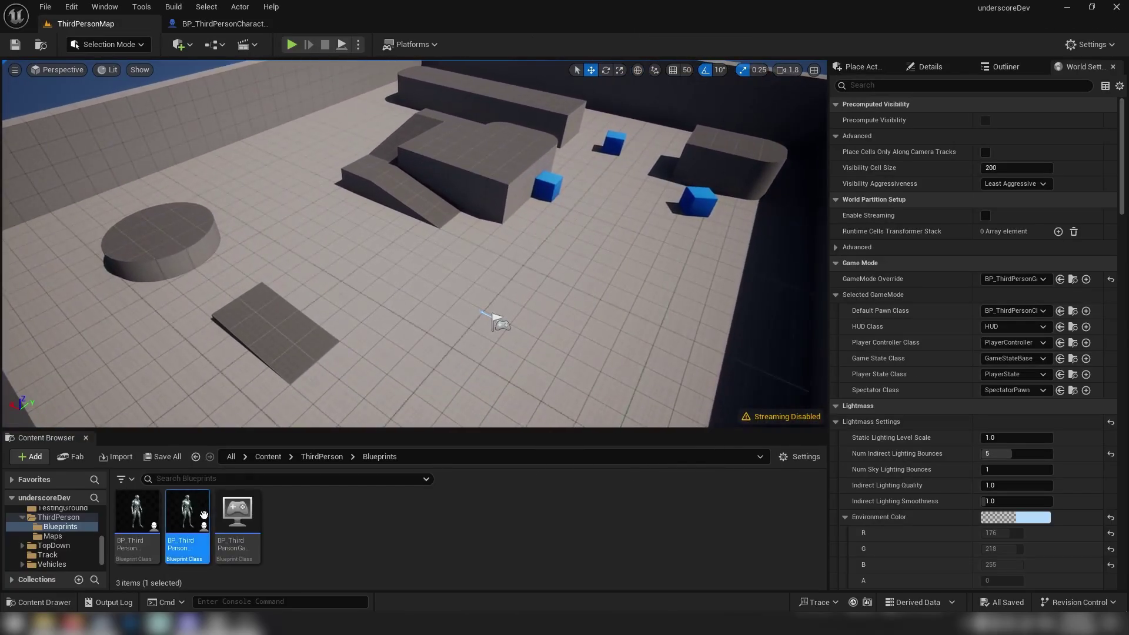
drag(187, 515, 366, 250)
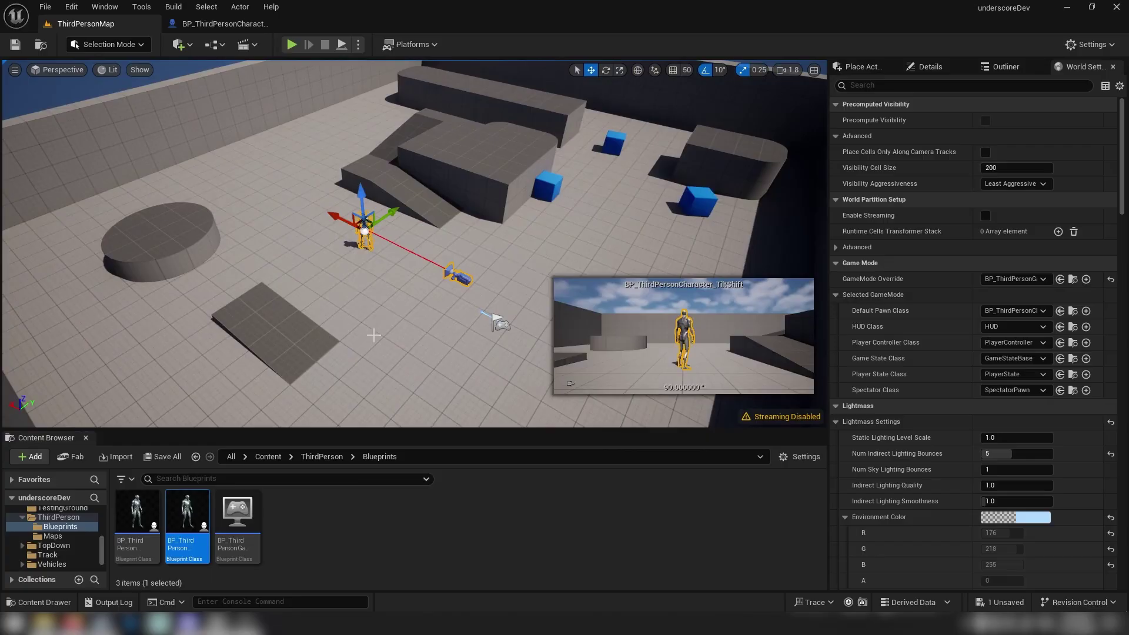
Step: Look over the placed character and its attached camera in the level from several angles
key(a)
key(w)
right_drag(372, 335, 436, 328)
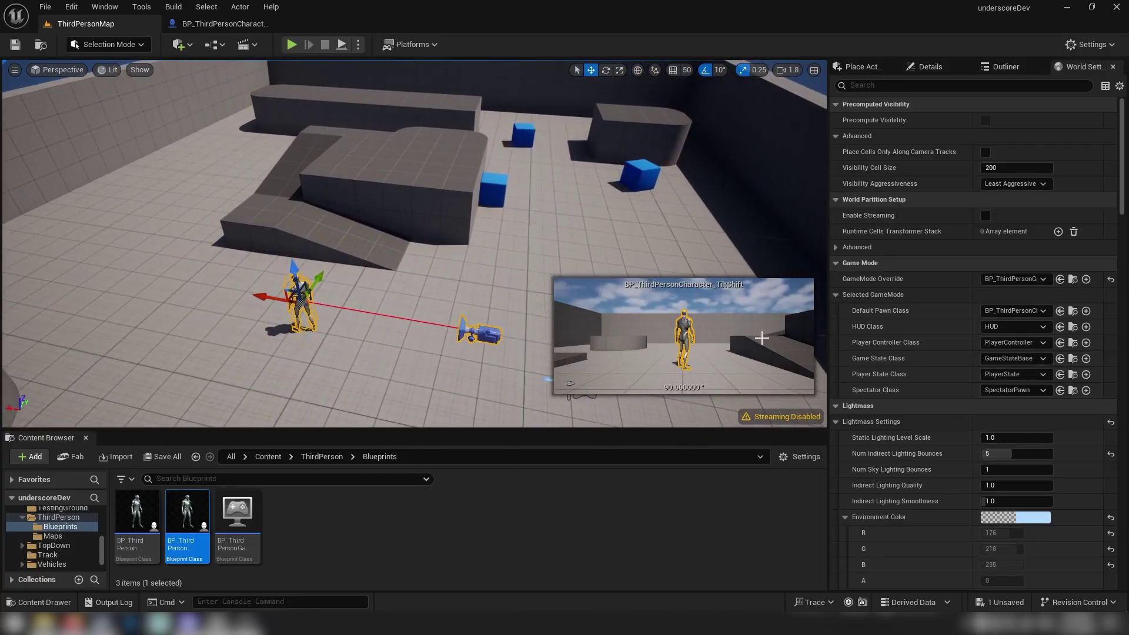
key(s)
mouse_move(622, 355)
right_down()
mouse_move(633, 352)
mouse_move(616, 366)
mouse_move(583, 353)
mouse_move(610, 365)
right_up()
key(s)
key(w)
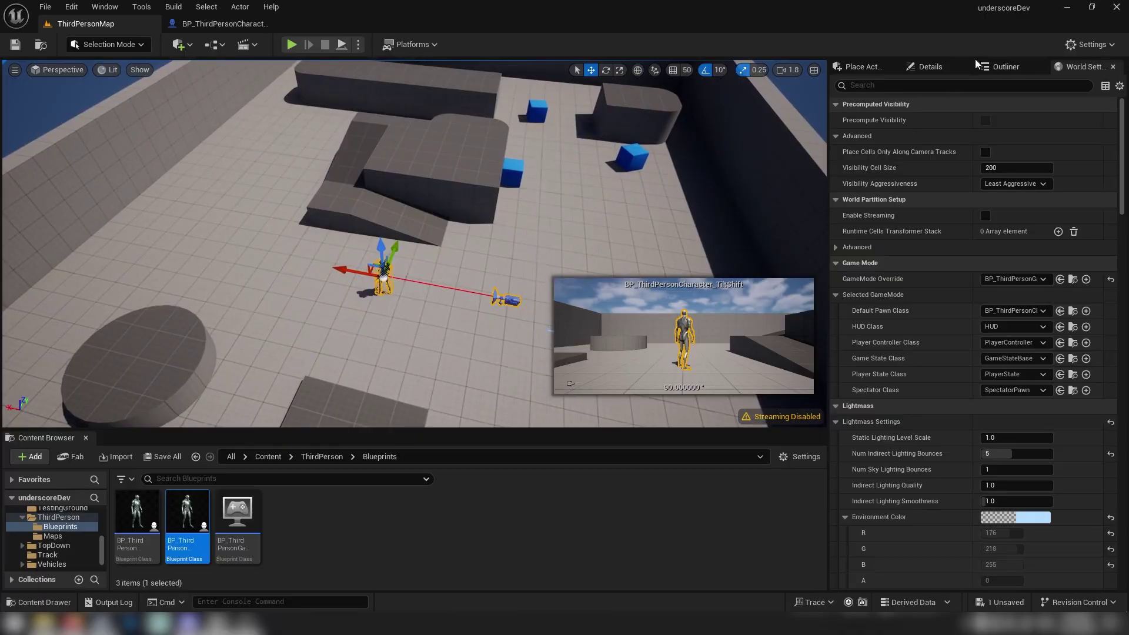
Step: Inspect the placed character's details, checking the mesh and materials, the FollowCamera options and the CameraBoom's control rotation and inherit settings
click(930, 67)
scroll(953, 446, down, 3)
scroll(953, 453, up, 3)
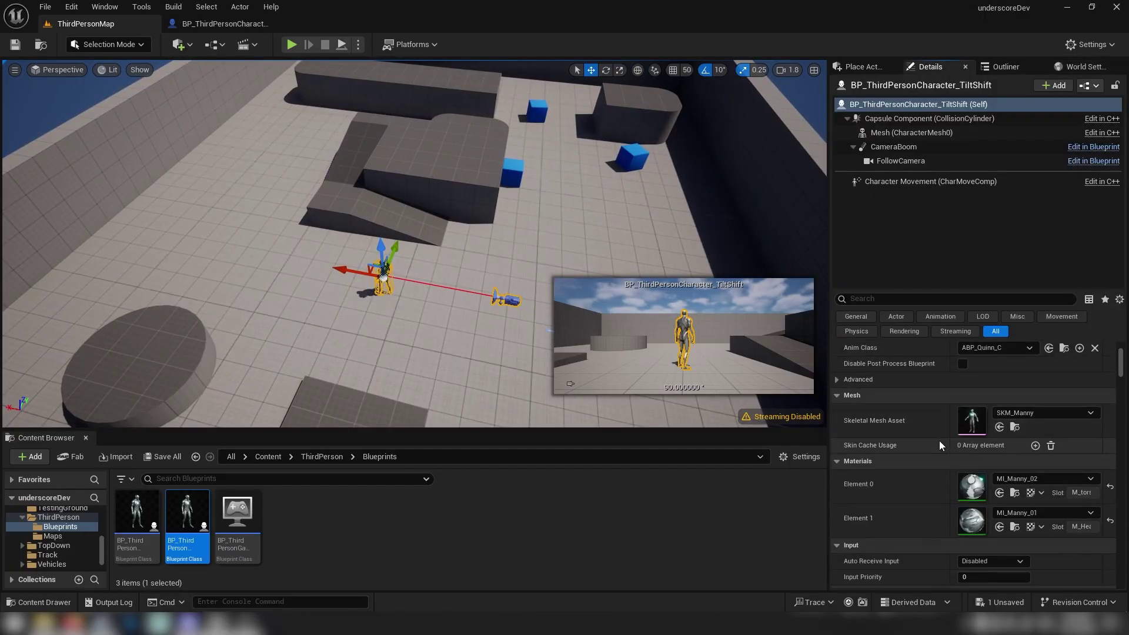
scroll(895, 503, down, 5)
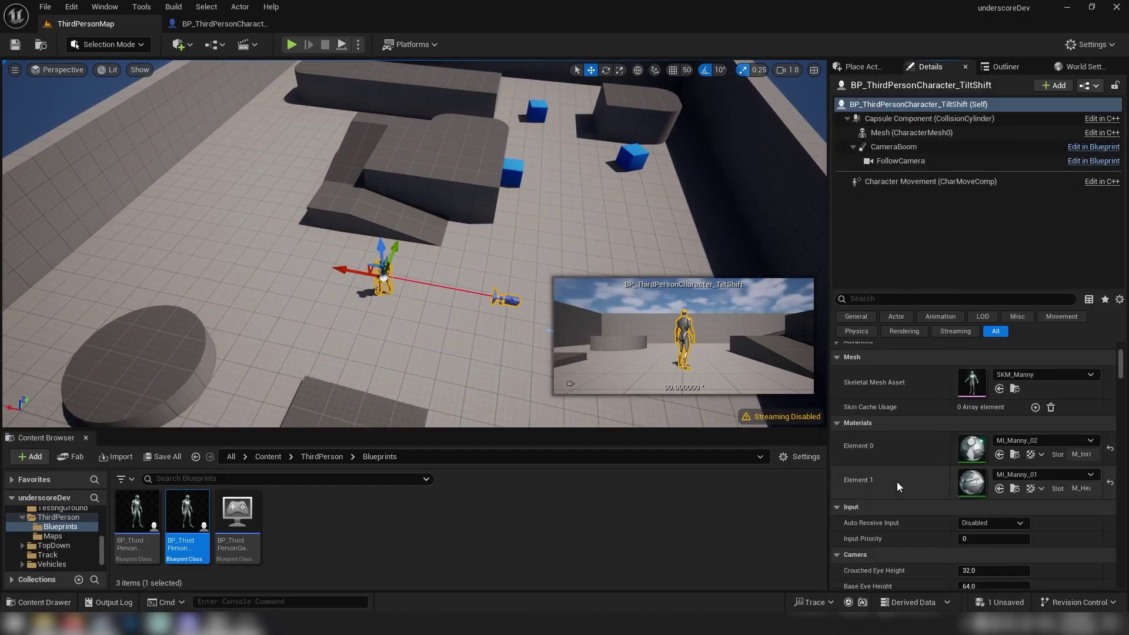
click(911, 160)
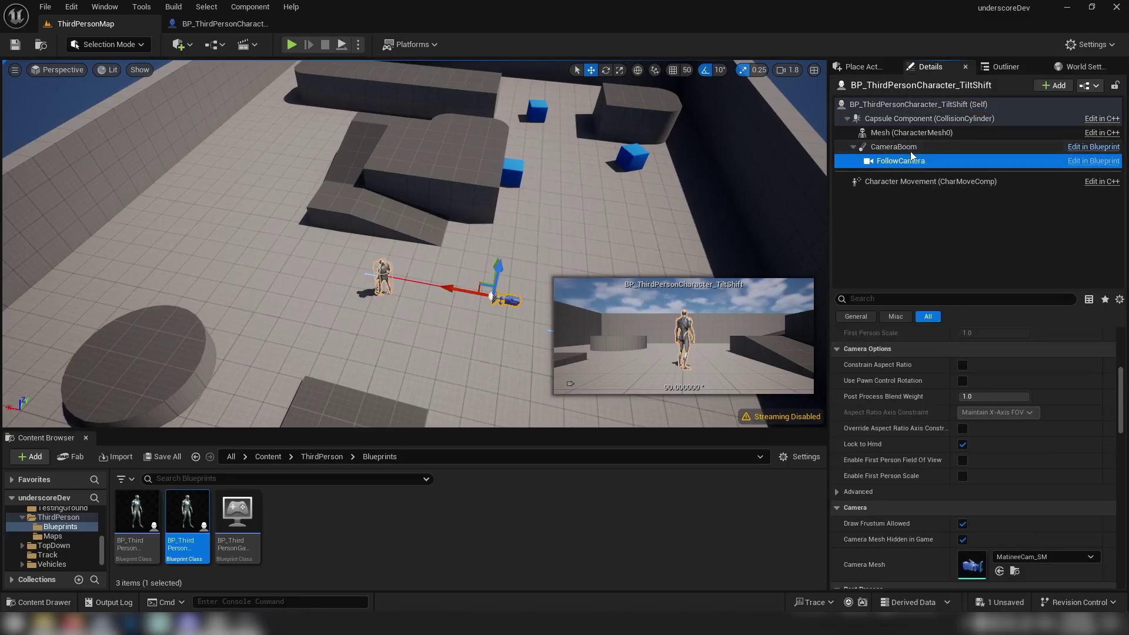
click(899, 147)
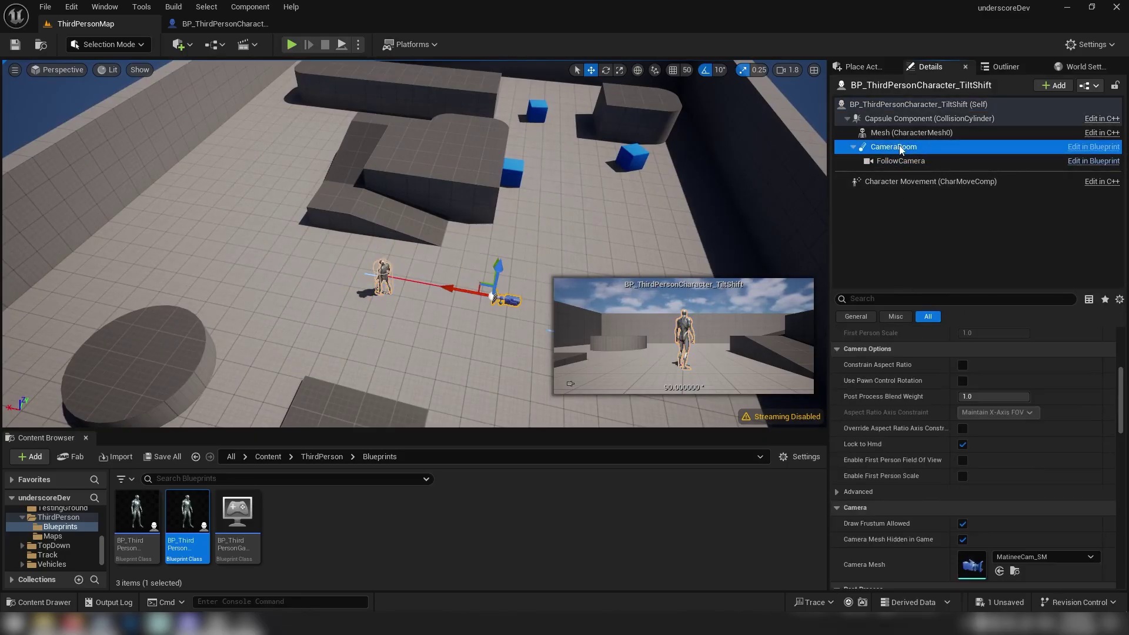
scroll(891, 443, up, 2)
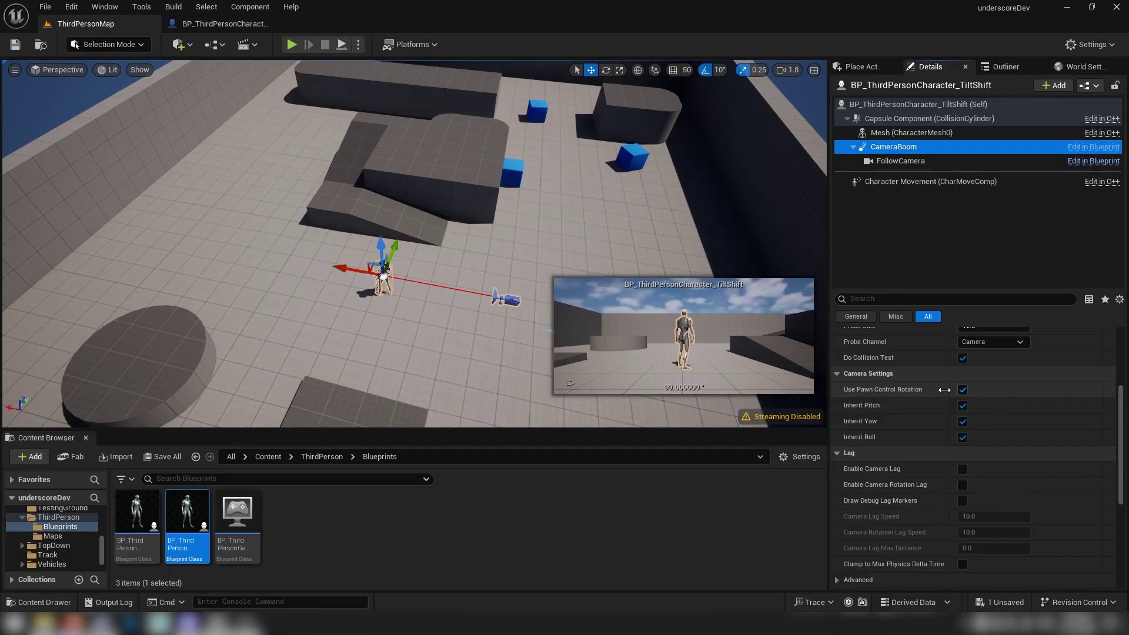
mouse_move(904, 394)
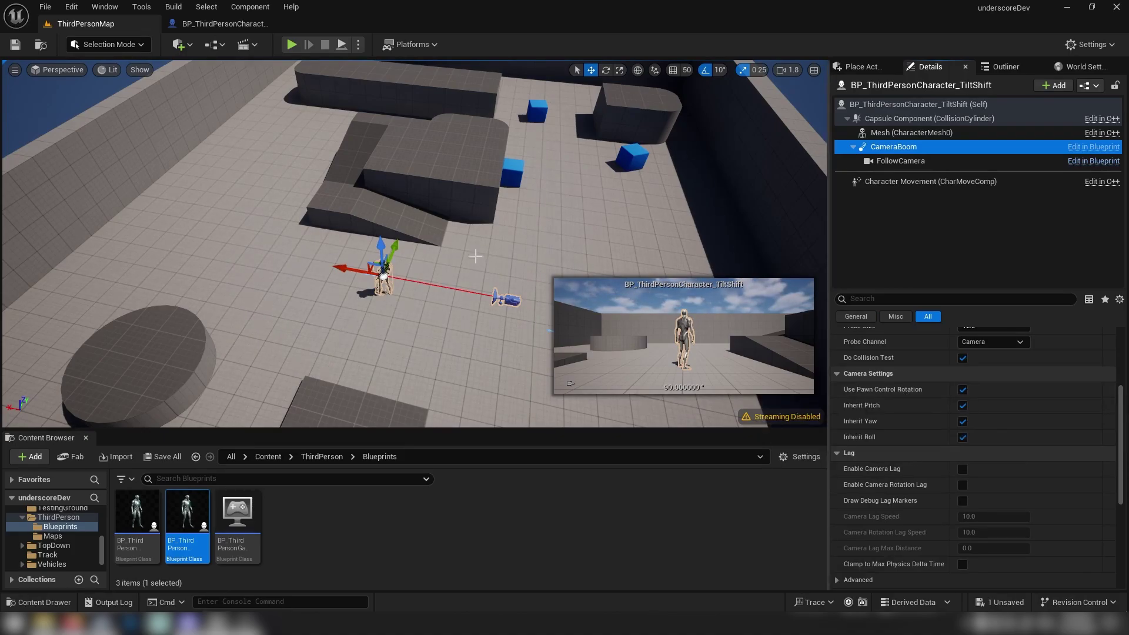
Step: Try moving the CameraBoom along its forward axis in the level and undo the last move
mouse_move(445, 265)
right_down()
mouse_move(471, 255)
mouse_move(459, 257)
right_up()
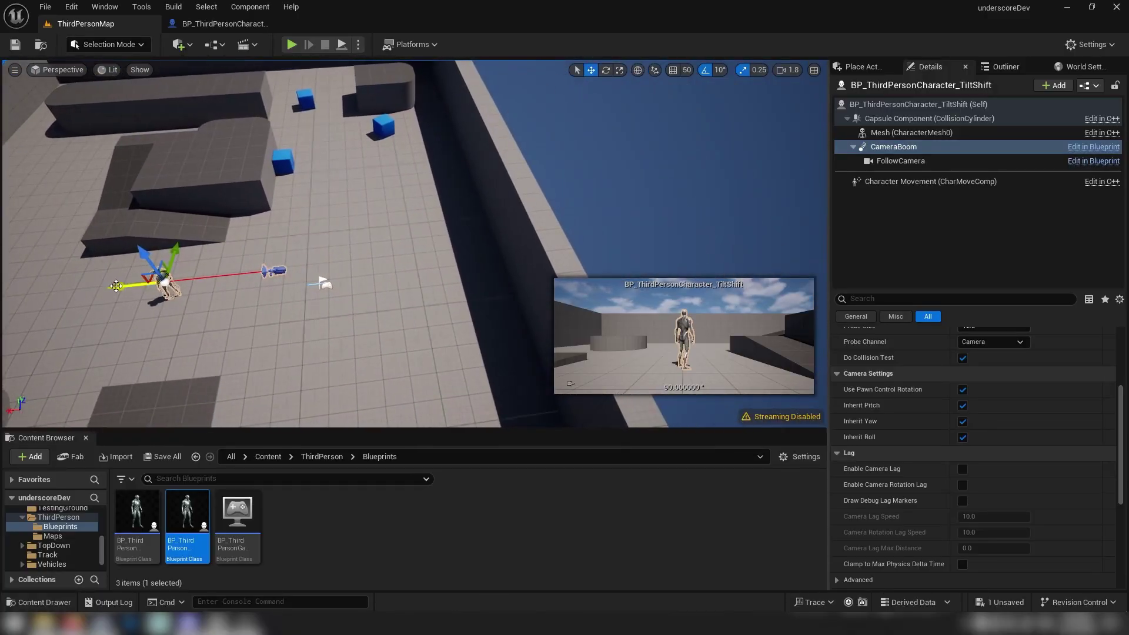
drag(120, 286, 422, 242)
drag(358, 257, 174, 296)
key(ctrl+z)
Step: Turn off Inherit Pitch for the placed character's CameraBoom
right_drag(187, 301, 111, 223)
key(w)
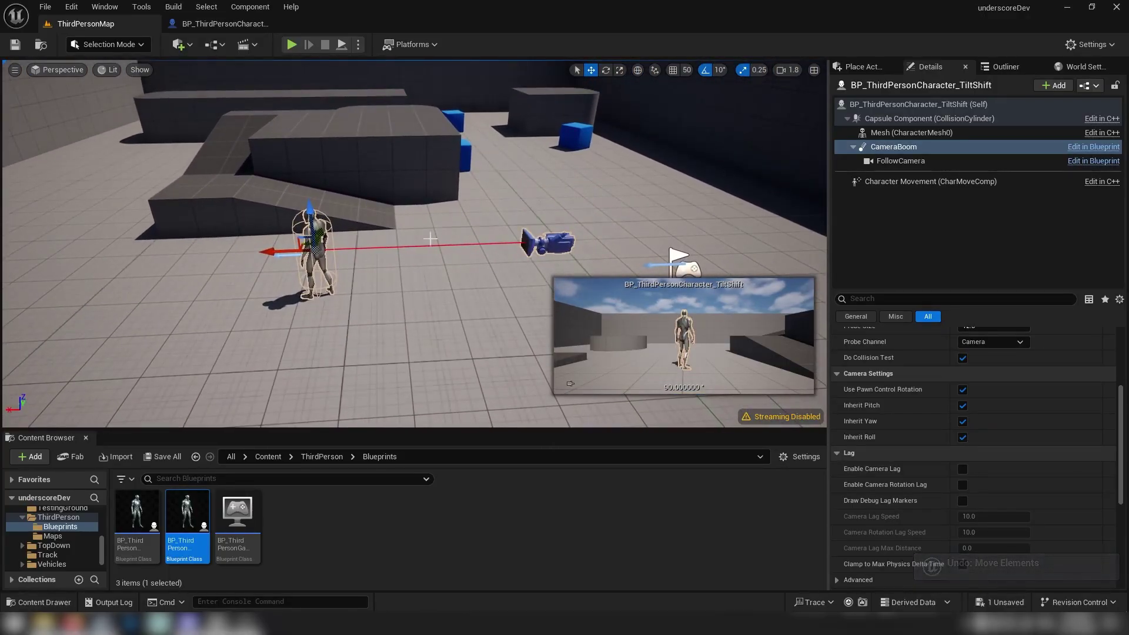
click(565, 243)
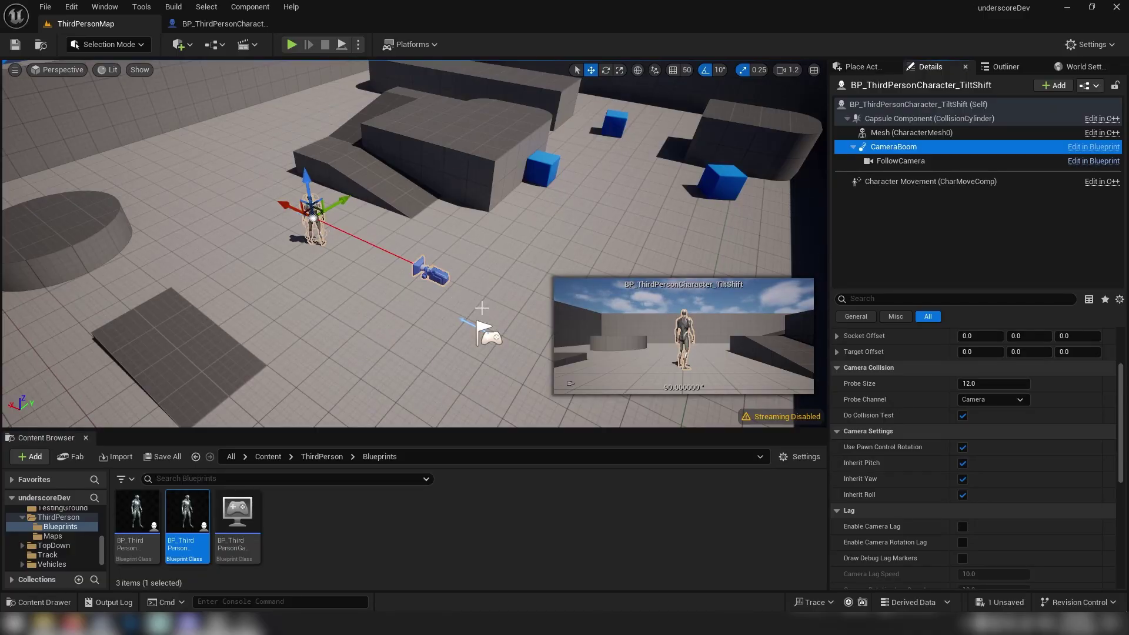
click(963, 464)
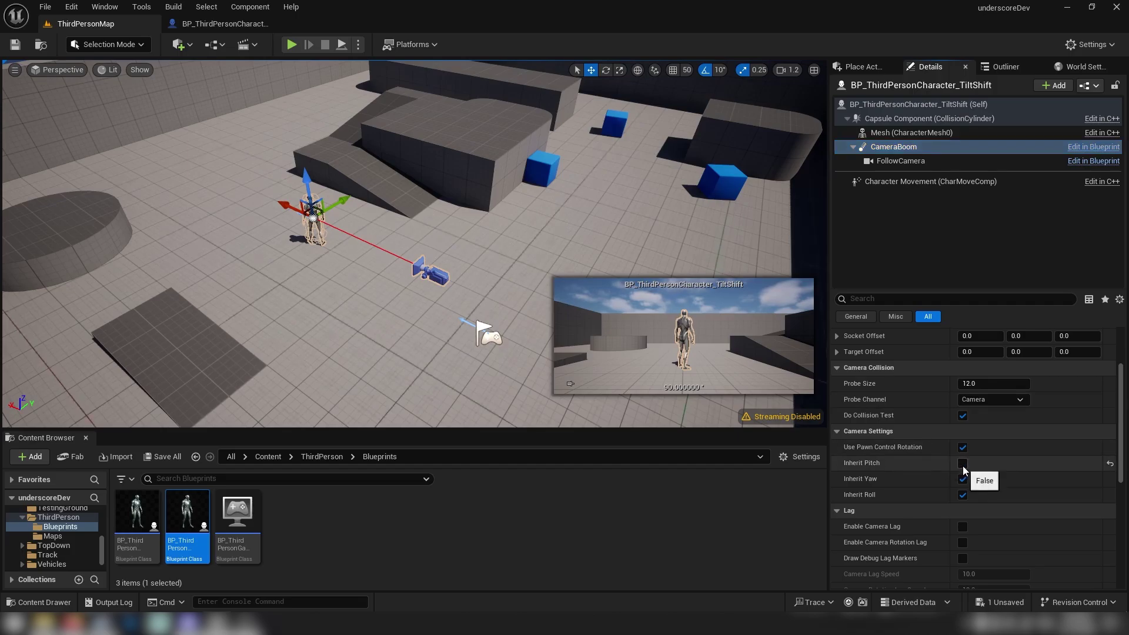
Step: Rotate the CameraBoom to -40° around its Y axis so the camera looks down on the character
right_drag(508, 302, 529, 292)
mouse_move(287, 231)
right_down()
mouse_move(271, 230)
mouse_move(288, 230)
right_up()
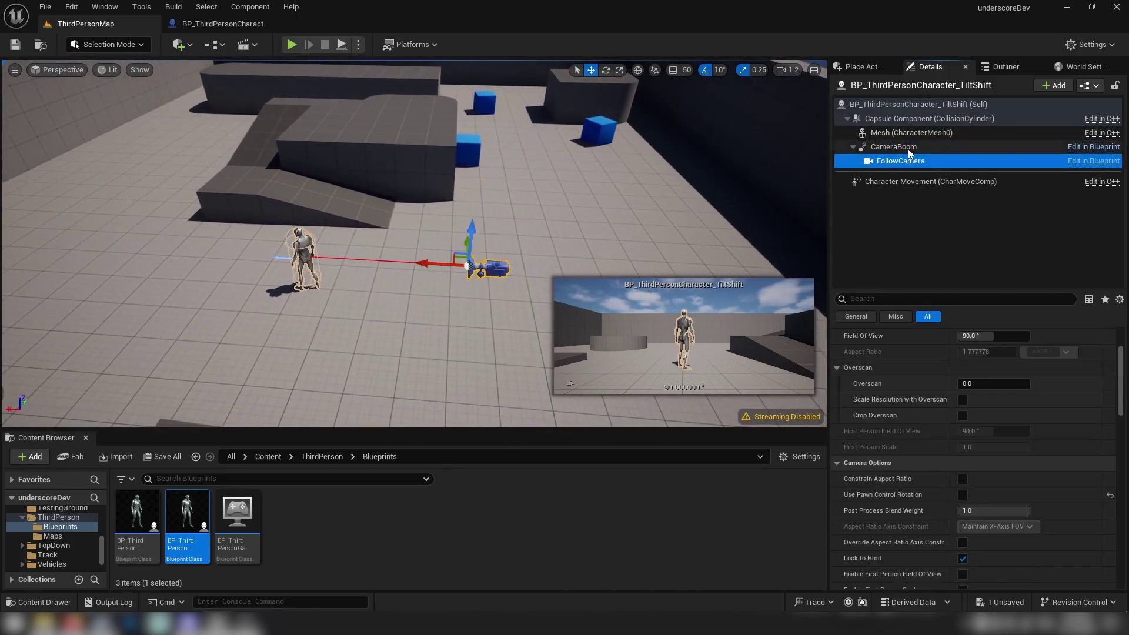
key(e)
drag(350, 228, 325, 281)
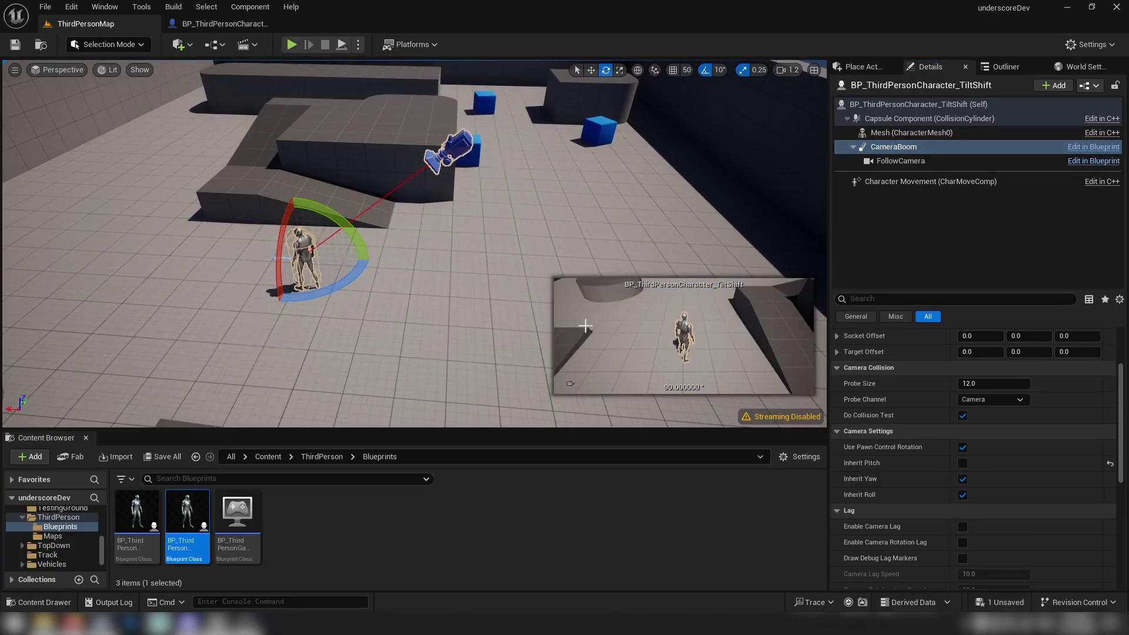
scroll(958, 512, up, 3)
drag(353, 229, 297, 259)
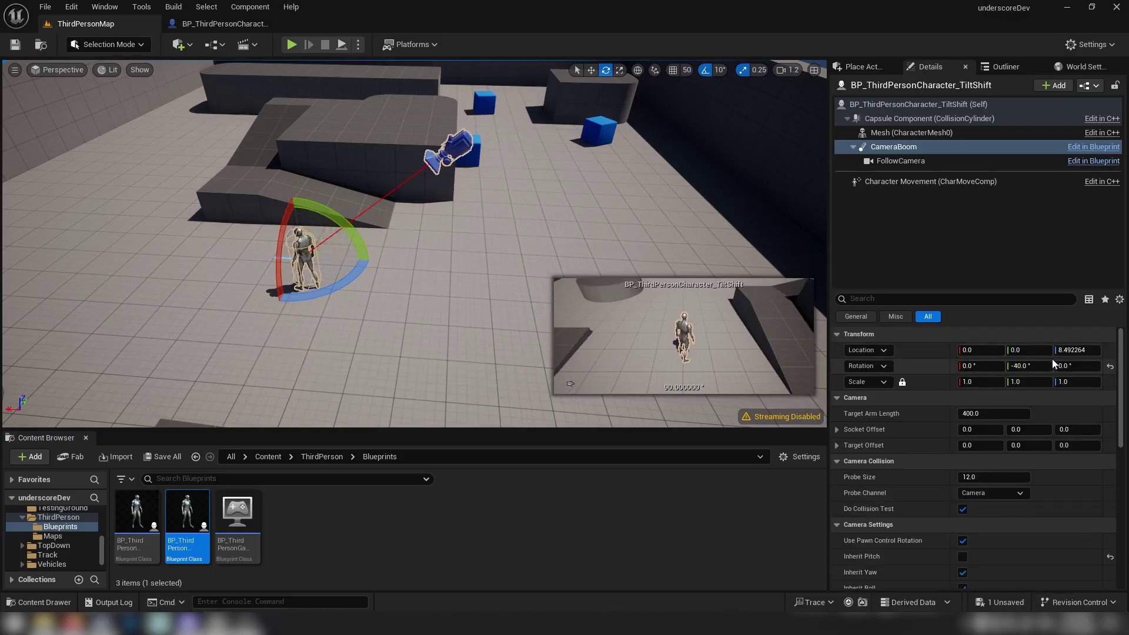
right_drag(435, 291, 412, 276)
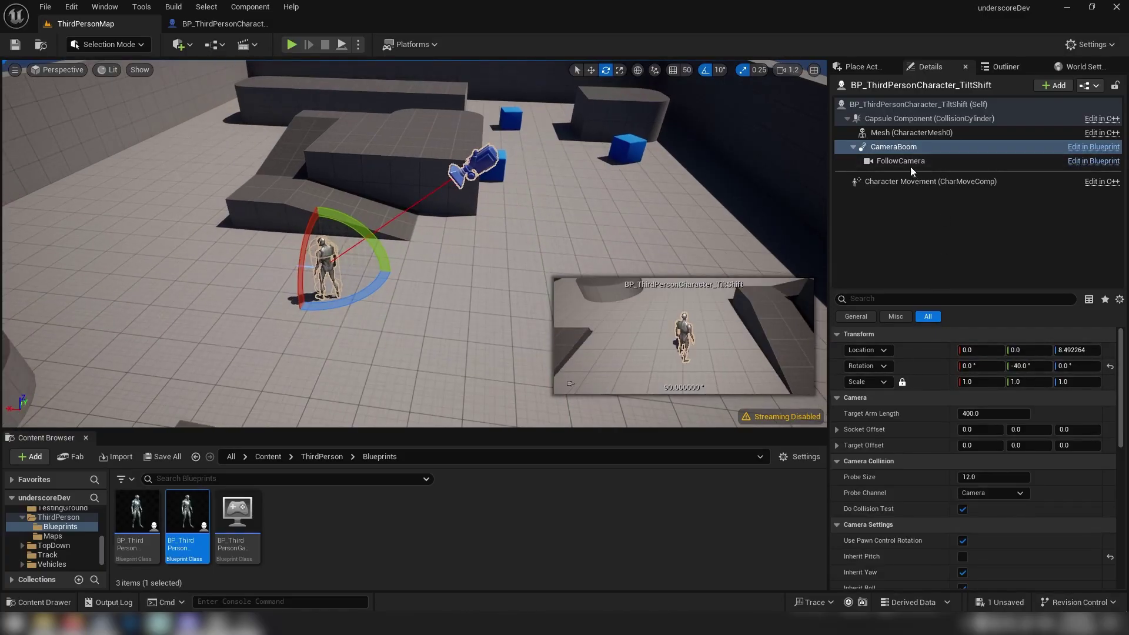
Step: Set the CameraBoom's Target Arm Length to 1600
click(900, 147)
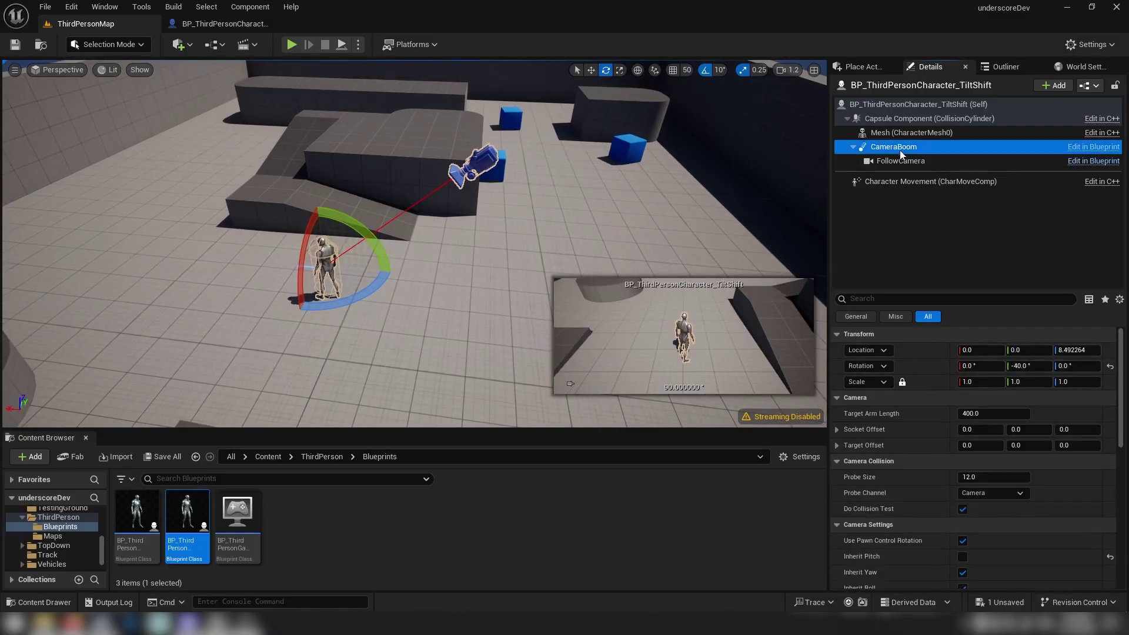
click(982, 413)
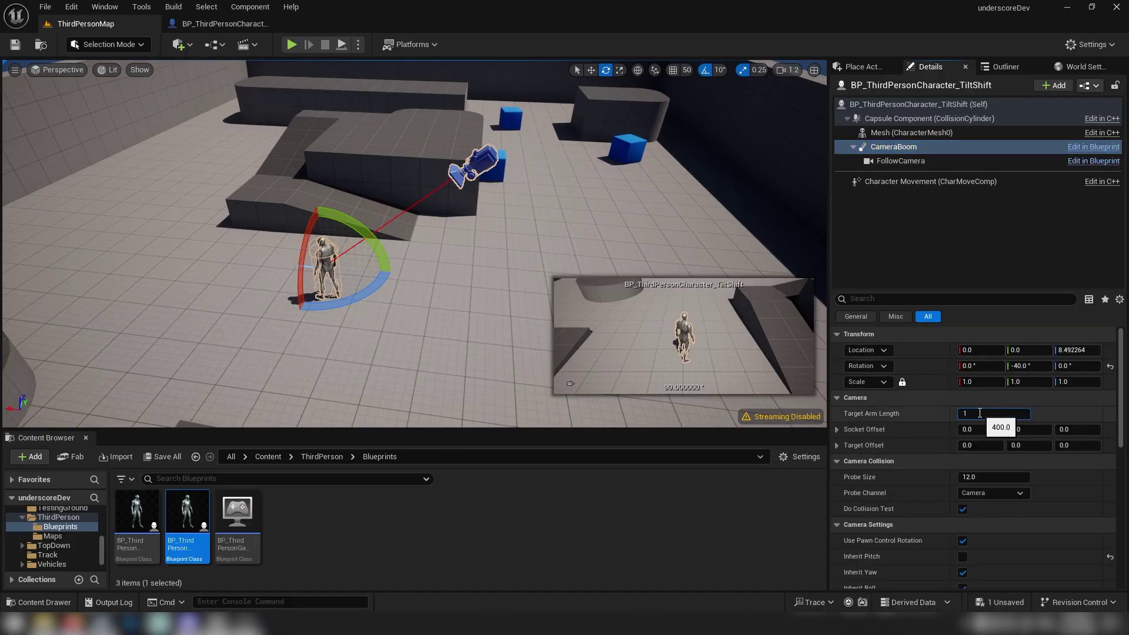
text(1600)
key(Return)
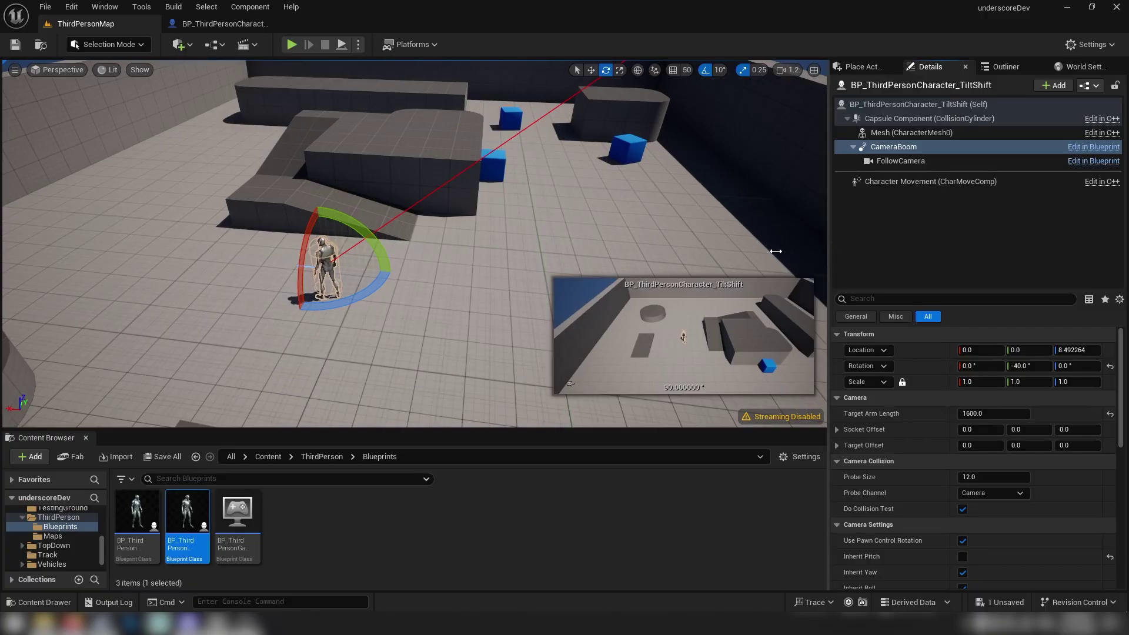
Step: Review the FollowCamera's projection, field of view, overscan and aspect ratio options in slightly widened Details
drag(776, 251, 823, 257)
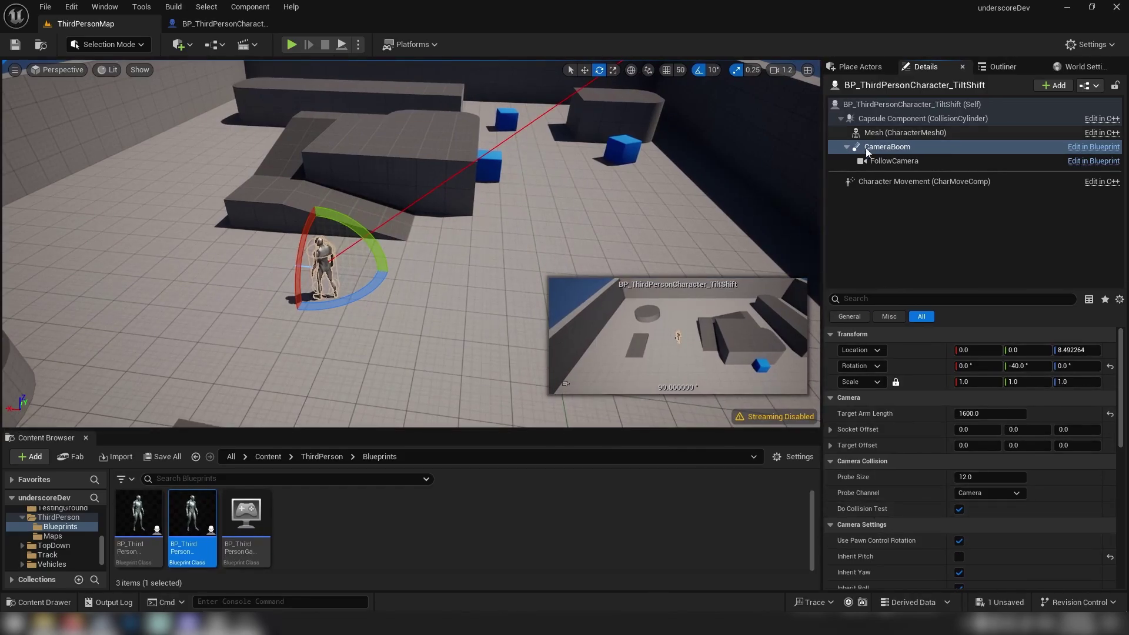
click(887, 162)
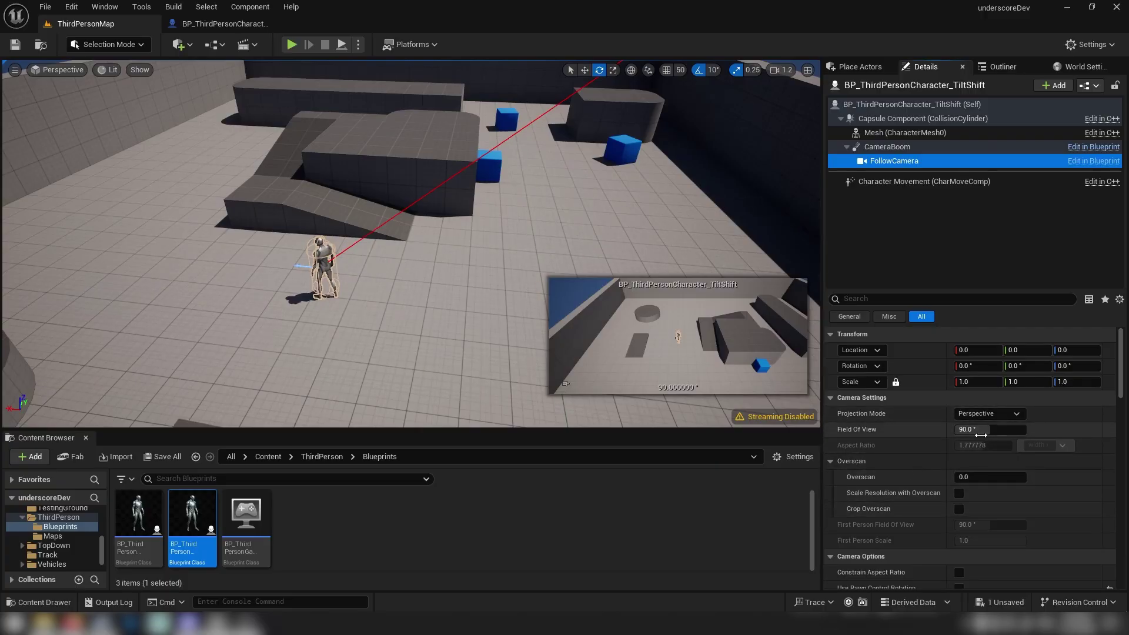
scroll(933, 513, down, 3)
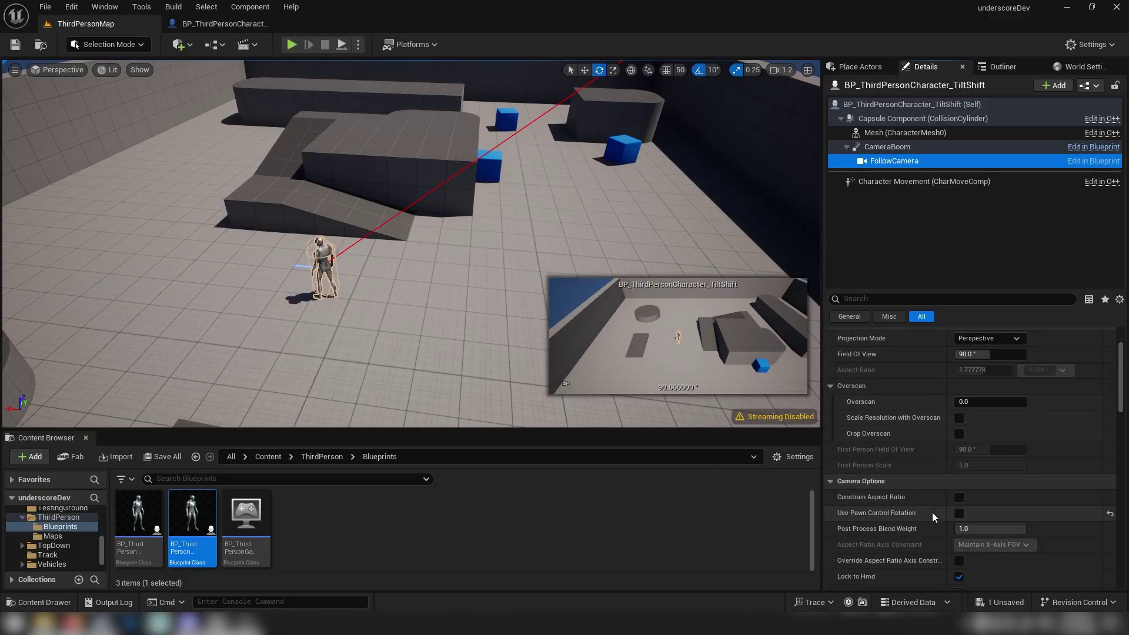
scroll(933, 513, down, 3)
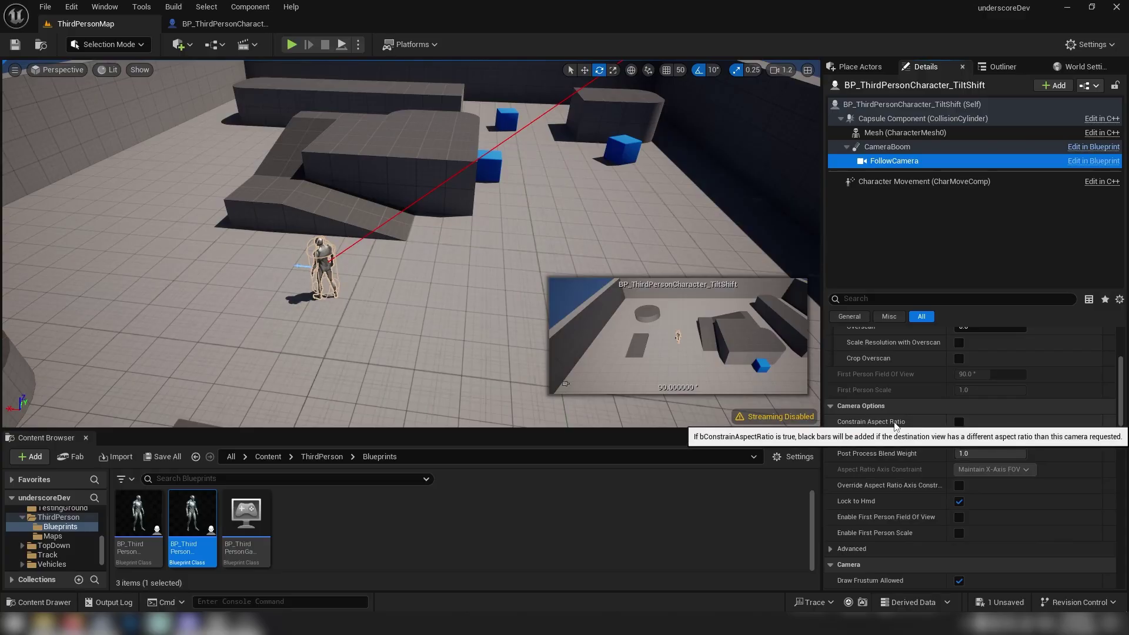
scroll(906, 444, up, 6)
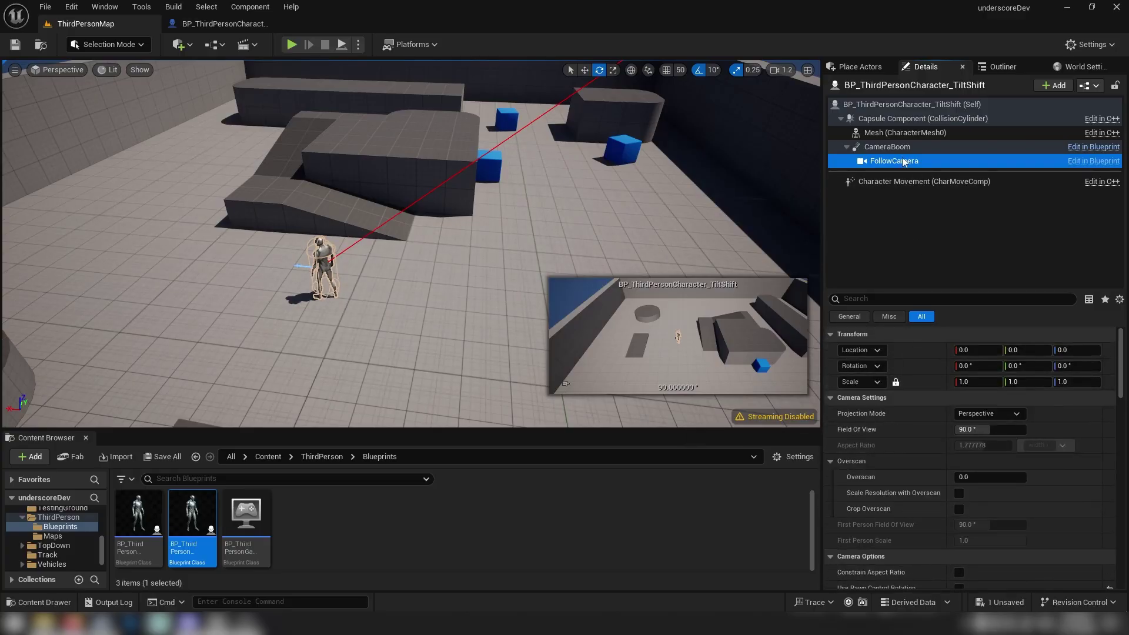
Step: Look up the Cine Camera component among the addable components of the BP_ThirdPersonCharacter_TiltShift blueprint, without adding it
click(210, 24)
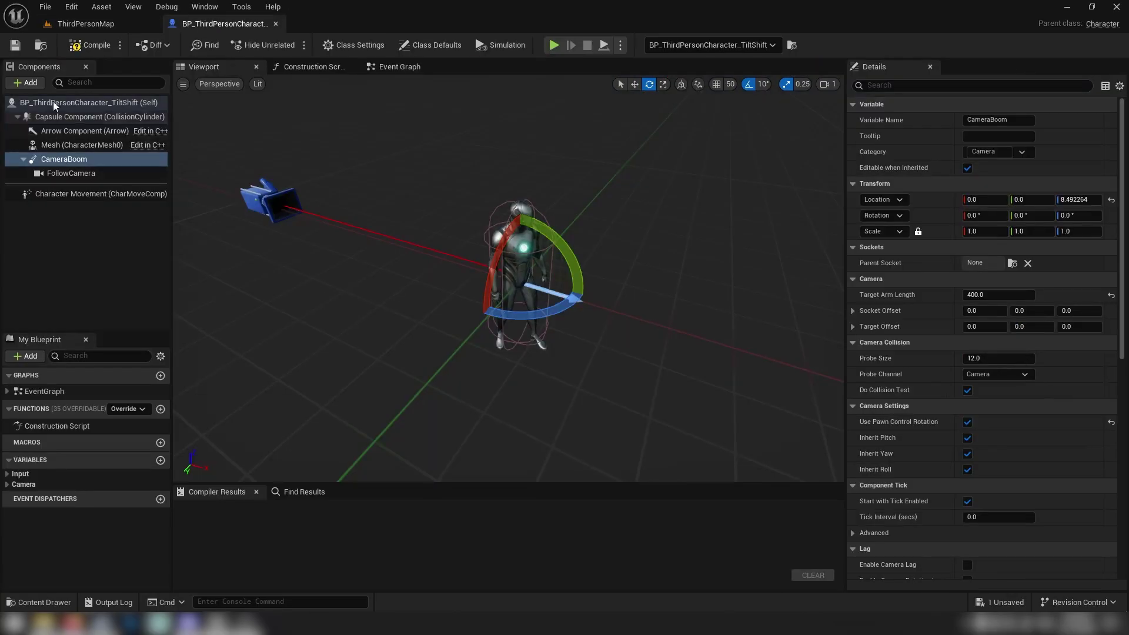
click(27, 83)
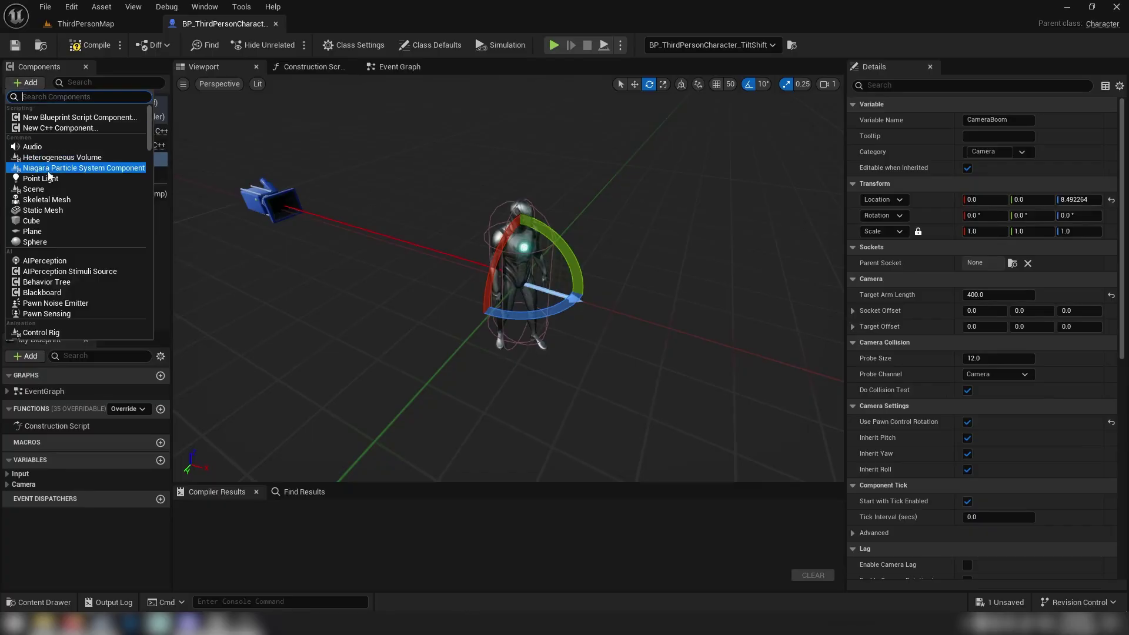
text(cine)
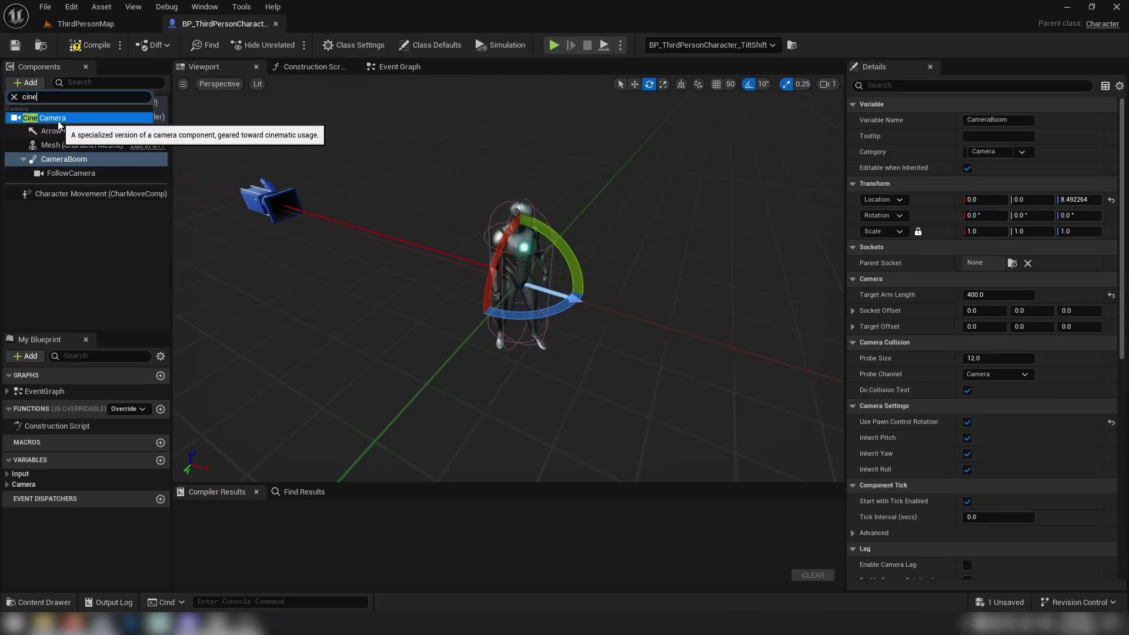
click(108, 236)
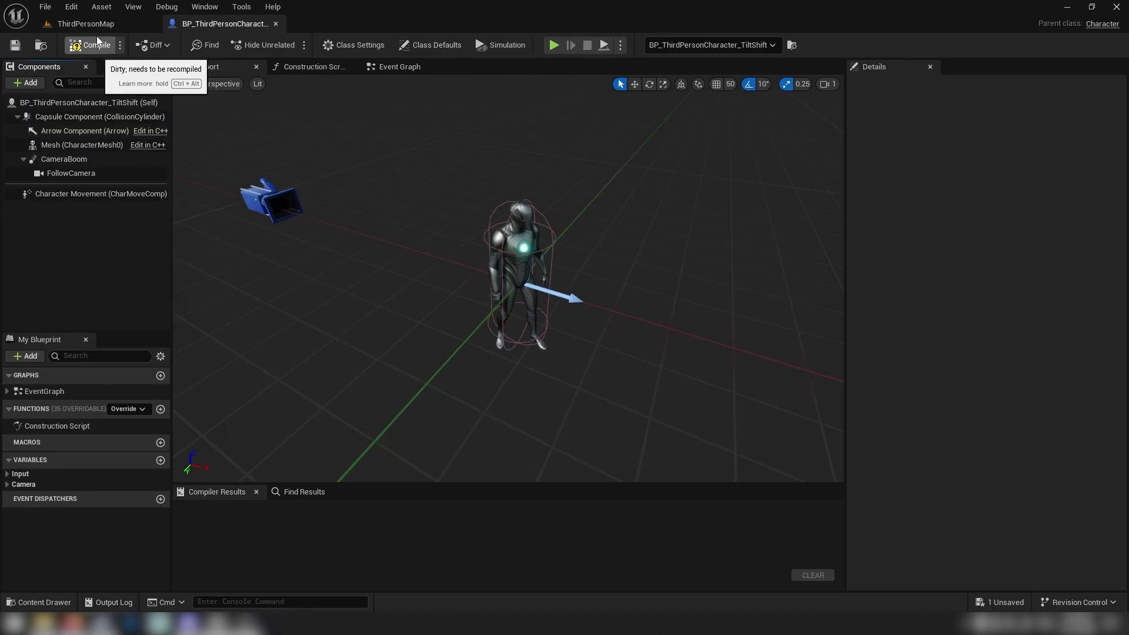
Step: Return to ThirdPersonMap and set the FollowCamera's Field Of View to 35°, after trying 45° and 40°
click(96, 28)
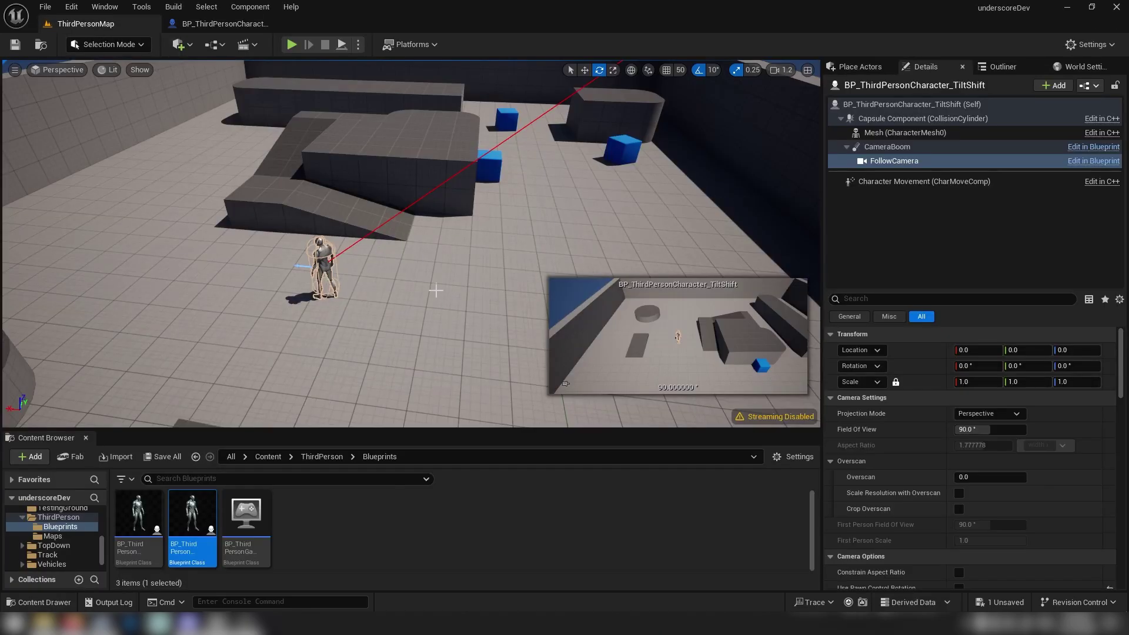
right_drag(436, 291, 432, 280)
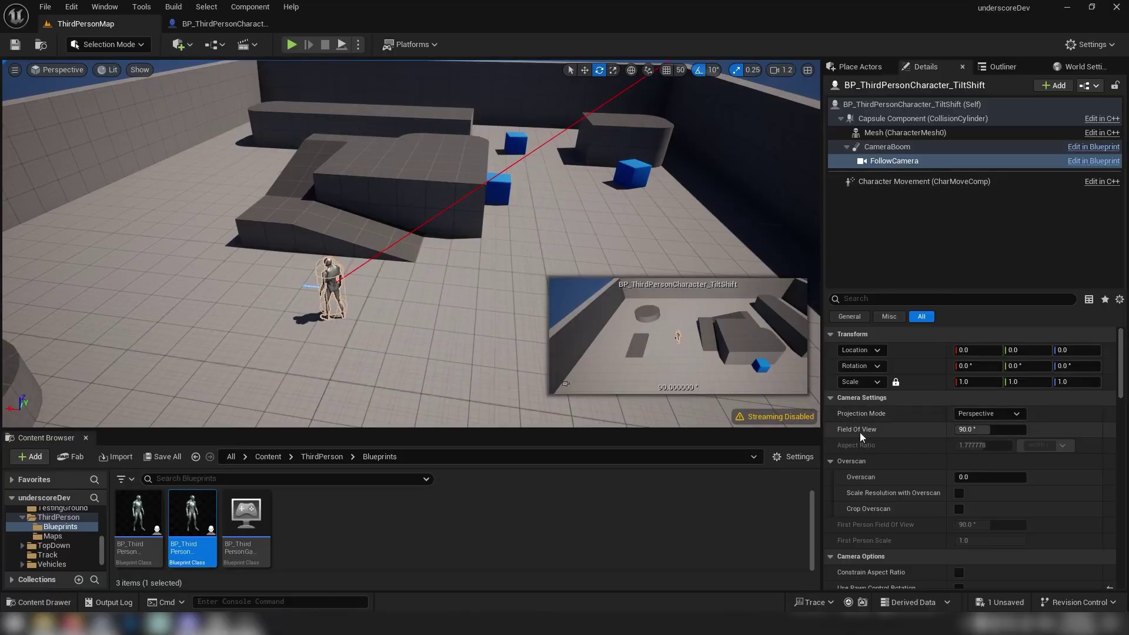
click(974, 430)
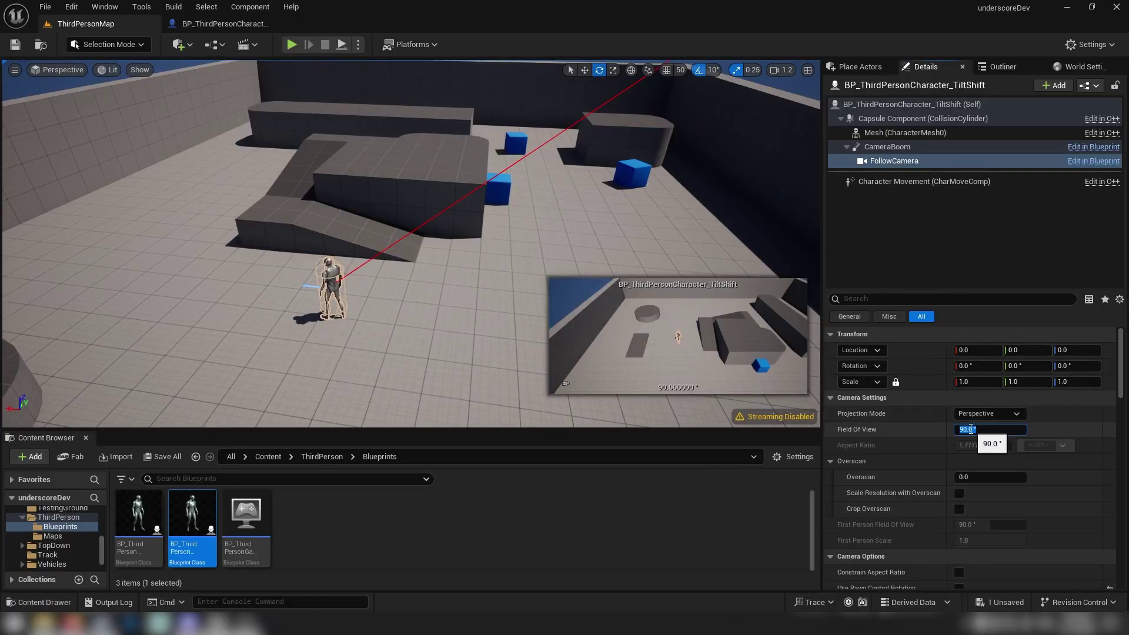
key(Return)
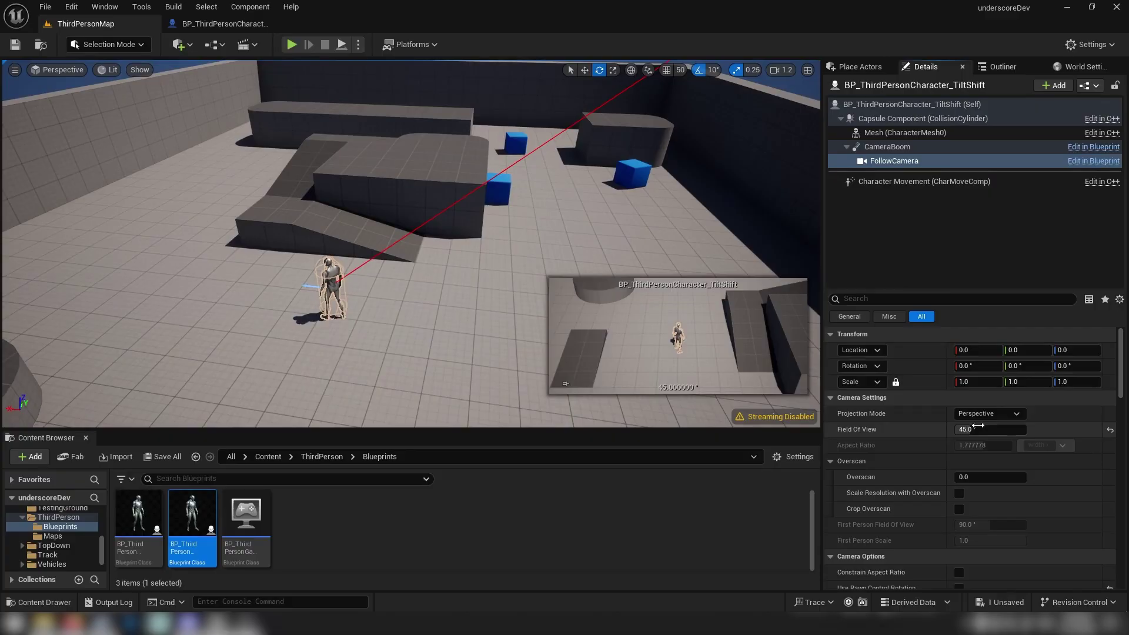
key(Return)
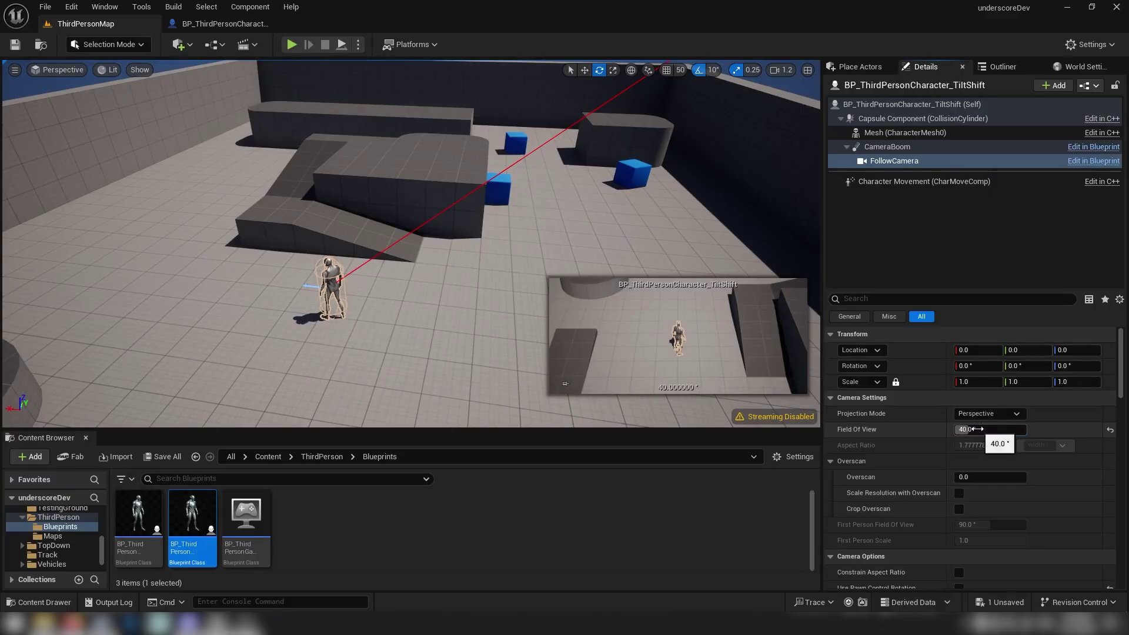
click(977, 429)
text(35)
key(Return)
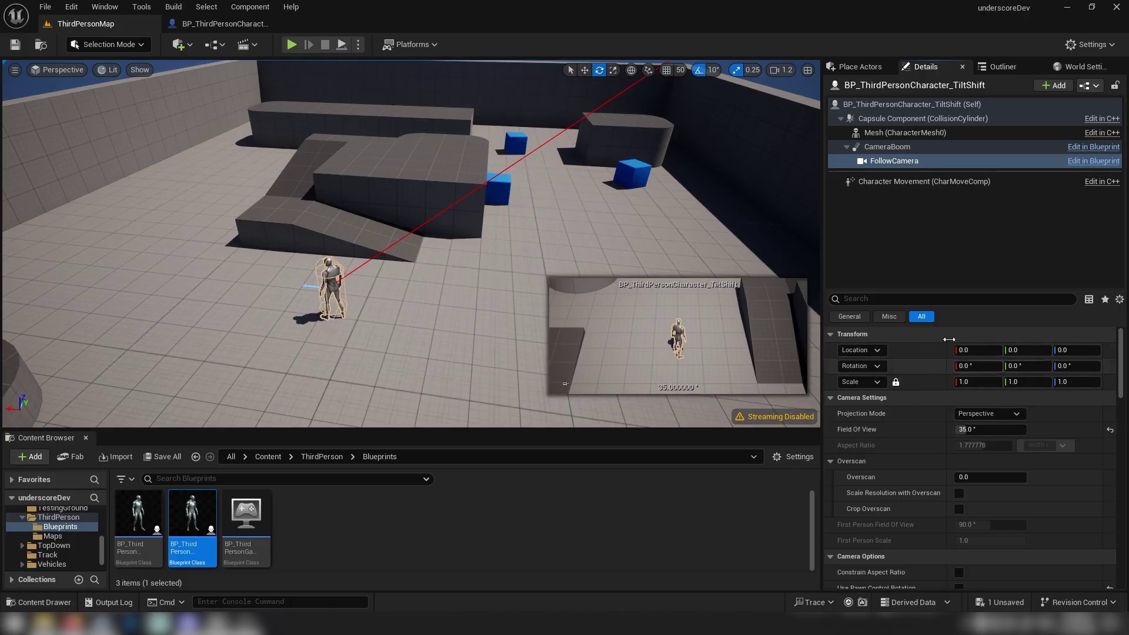
Step: Set the CameraBoom's Y rotation to -25° on the placed TiltShift character, after trying -30° and -20°
click(890, 147)
click(1025, 366)
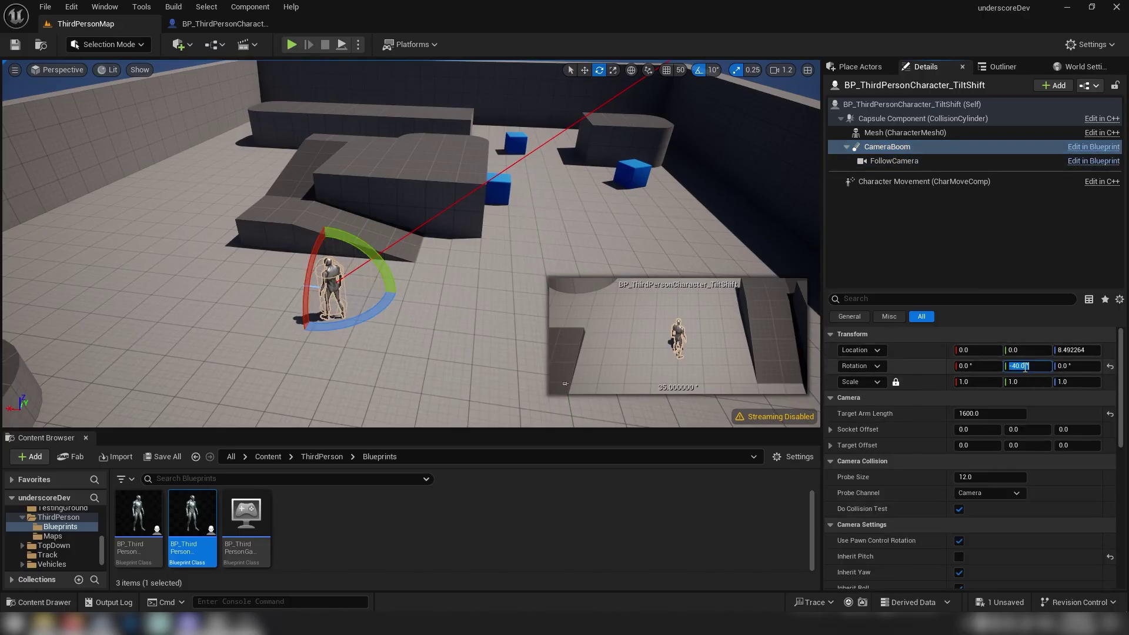
text(-30)
key(Return)
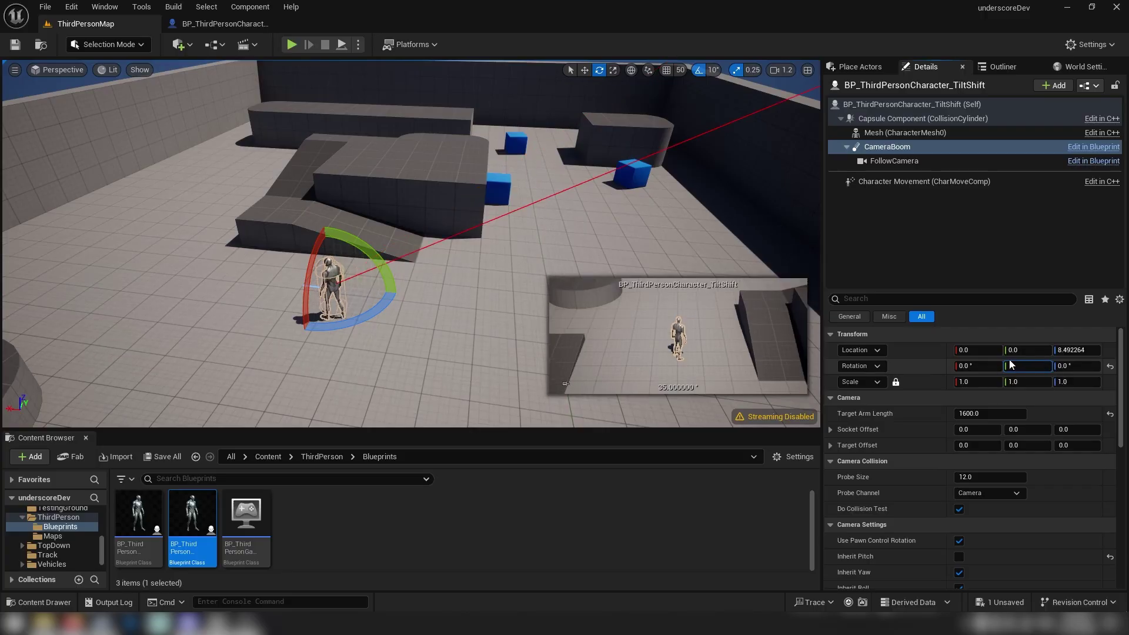
text(-20)
key(Return)
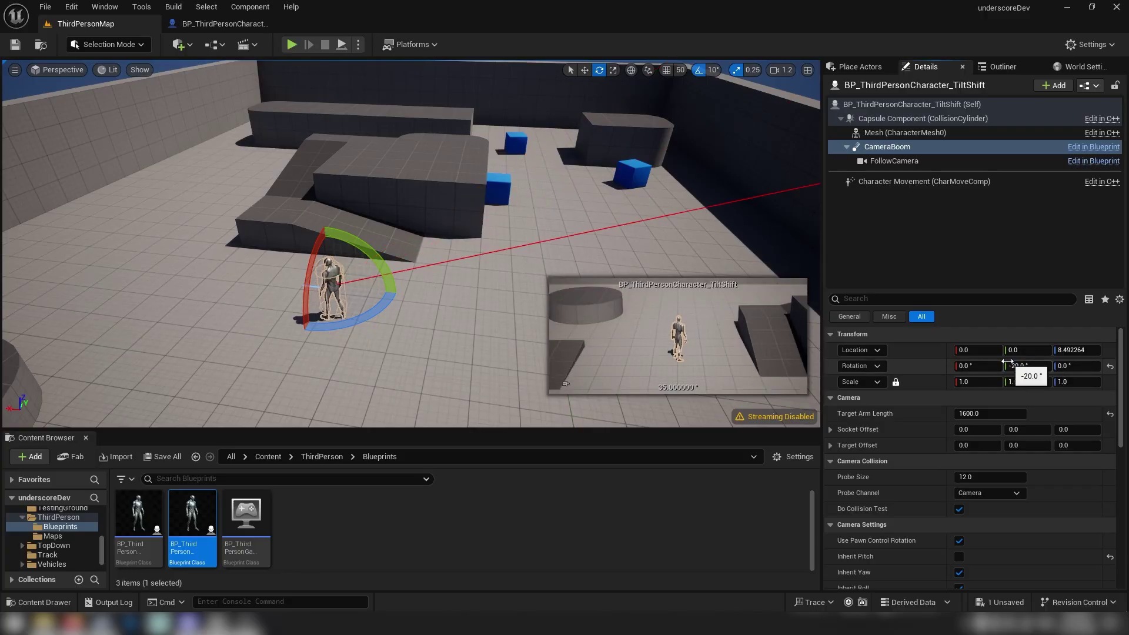
click(1013, 364)
text(-25)
key(Return)
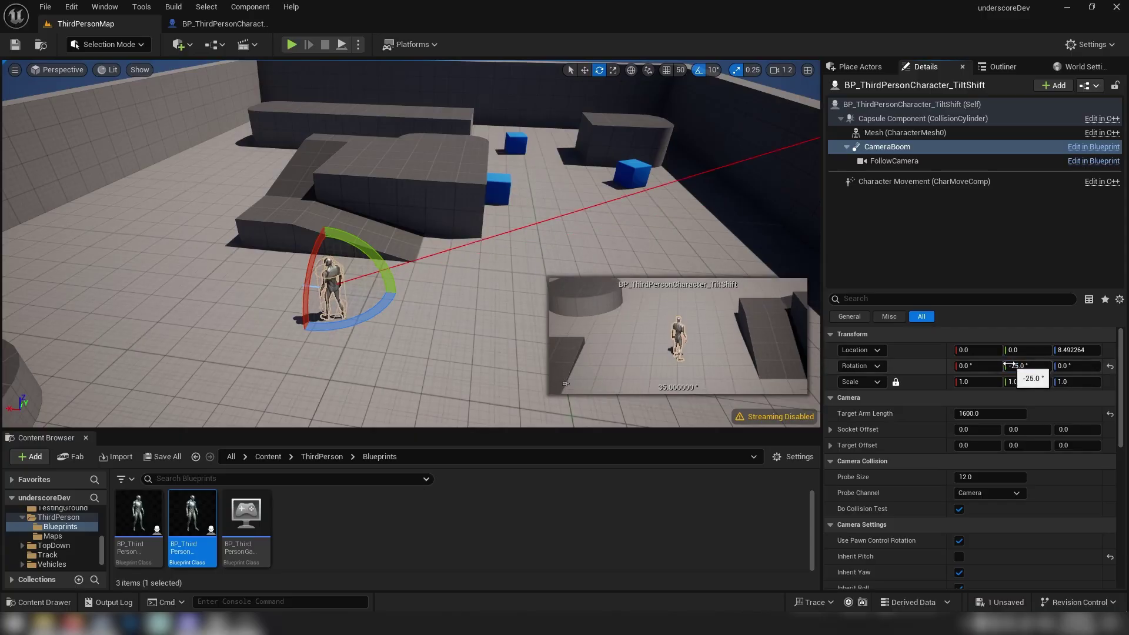
Step: Set the FollowCamera's Field Of View to 50° on the placed character, after trying 30°
click(909, 159)
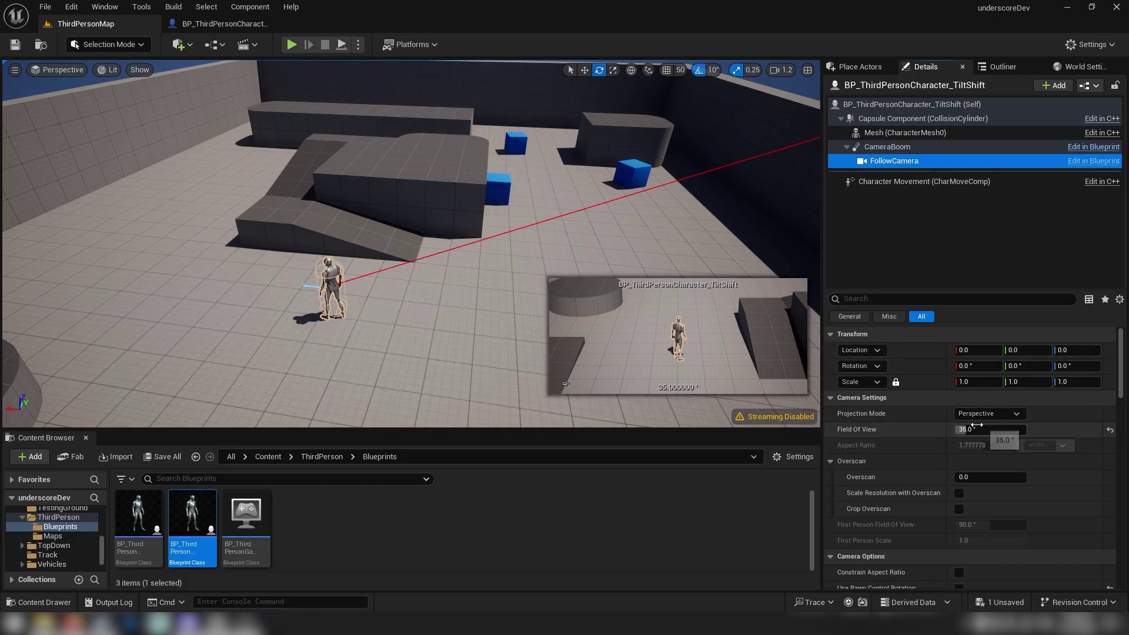
click(973, 428)
text(30)
key(Return)
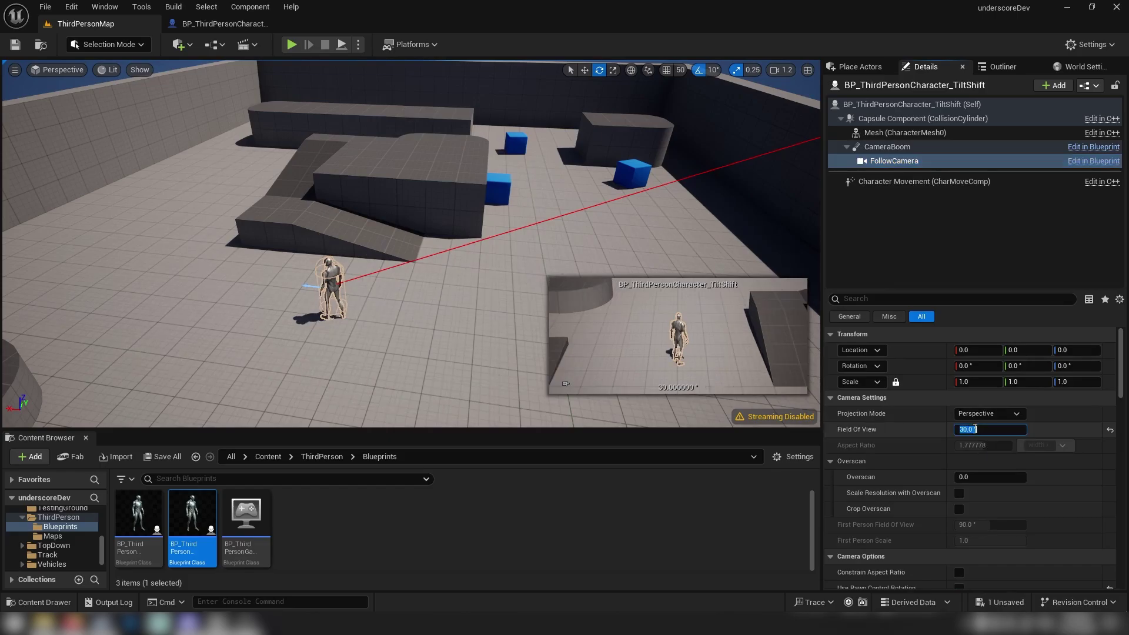
text(50)
key(Return)
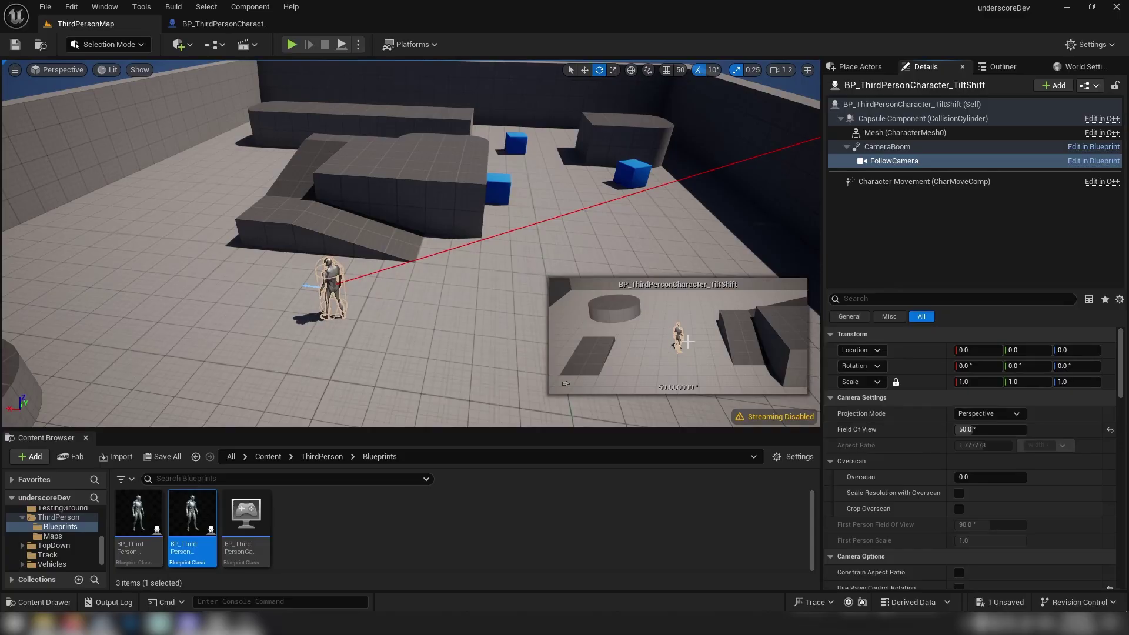
right_drag(453, 318, 202, 178)
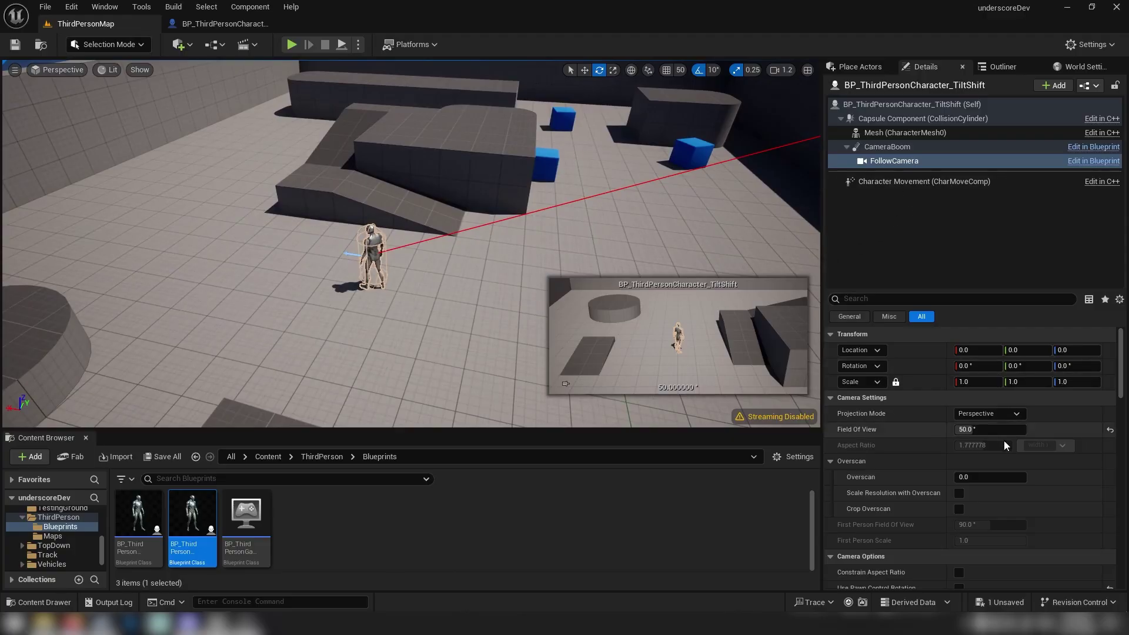
Step: Switch to the BP_ThirdPersonCharacter_TiltShift blueprint and turn off Inherit Pitch for its CameraBoom
click(876, 147)
click(244, 25)
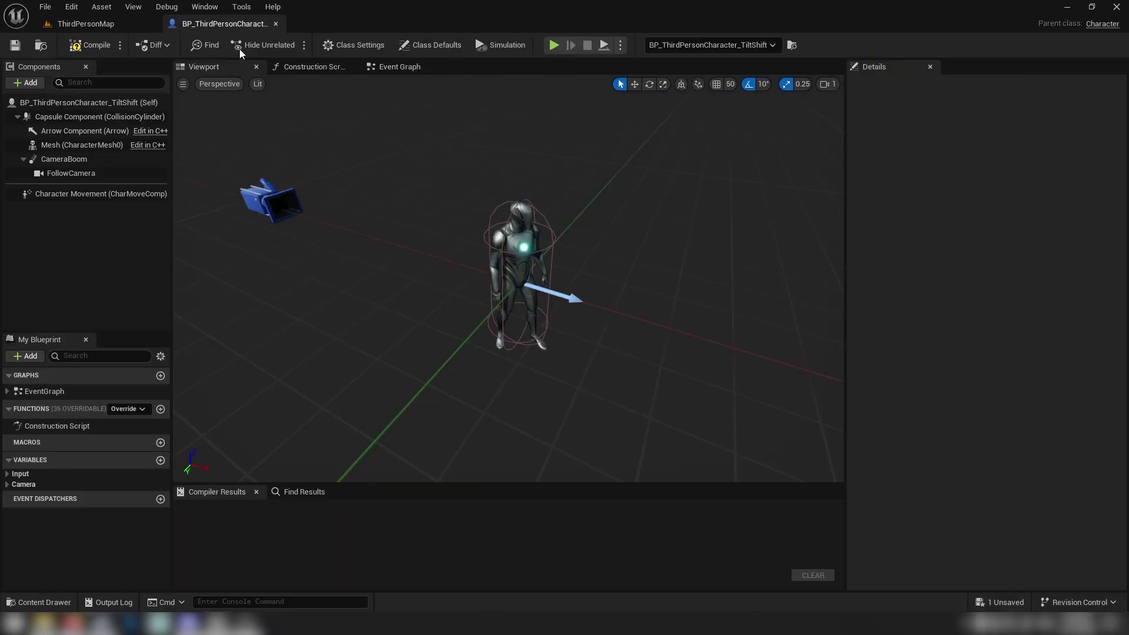
click(400, 68)
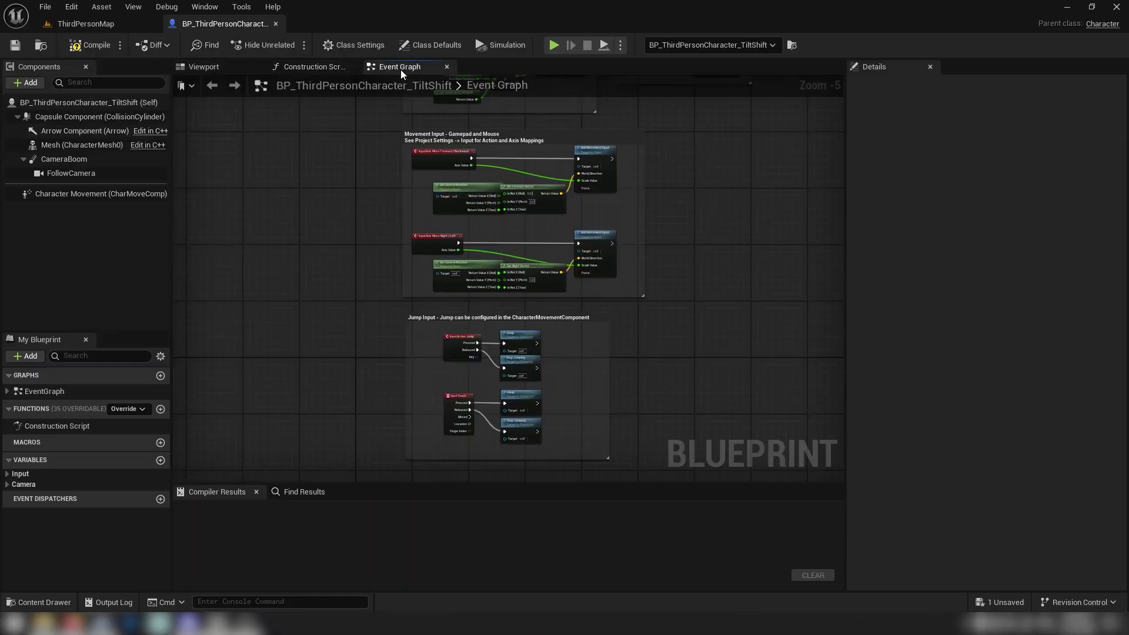
click(204, 67)
click(64, 160)
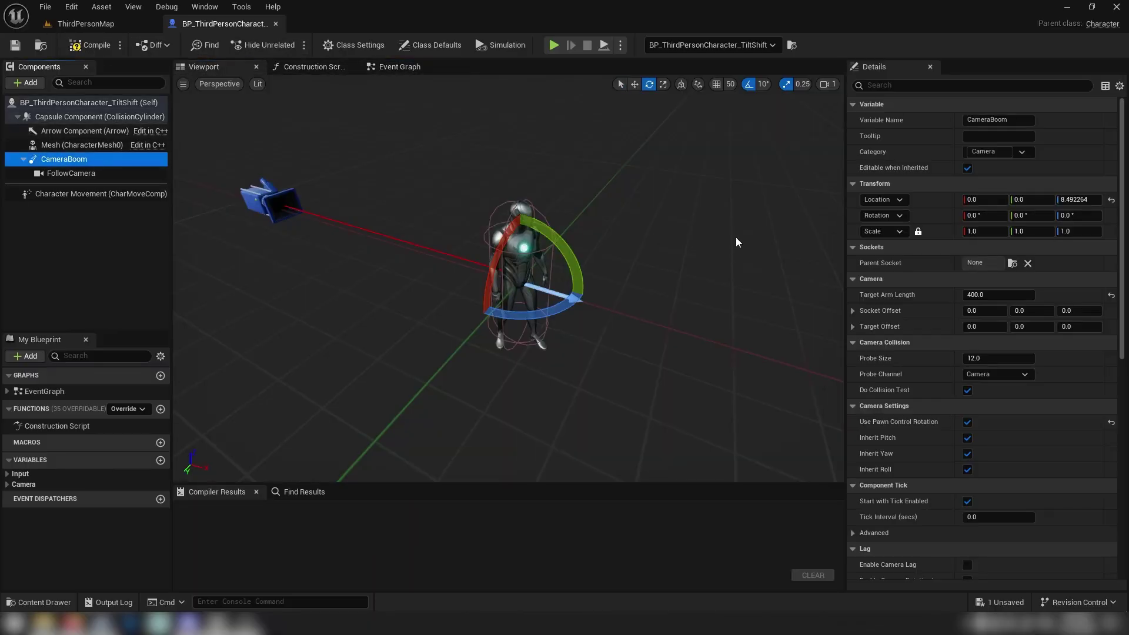
click(967, 438)
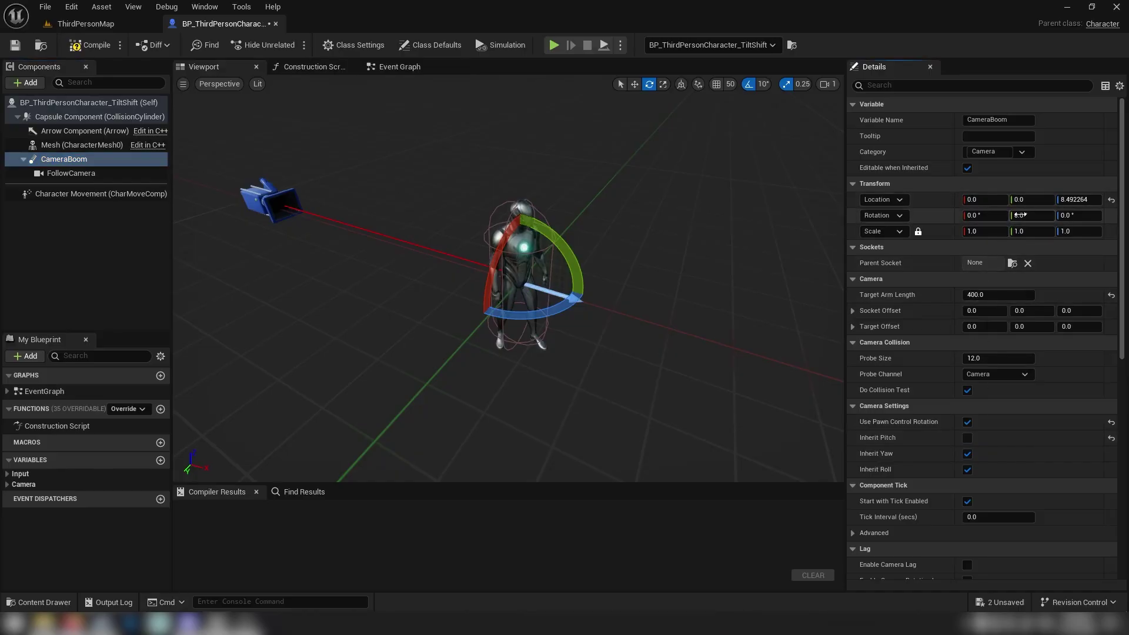
Step: Match the blueprint's CameraBoom to the placed character with a Y rotation of -25° and a Target Arm Length of 1600
click(1021, 216)
text(-20)
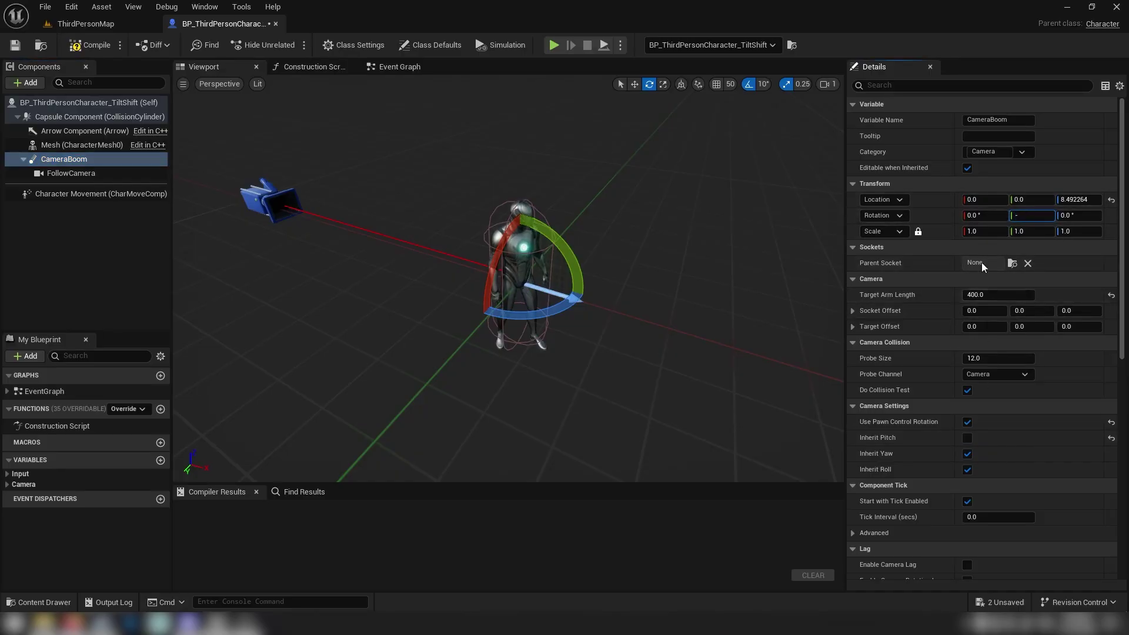
key(Return)
click(102, 7)
click(88, 24)
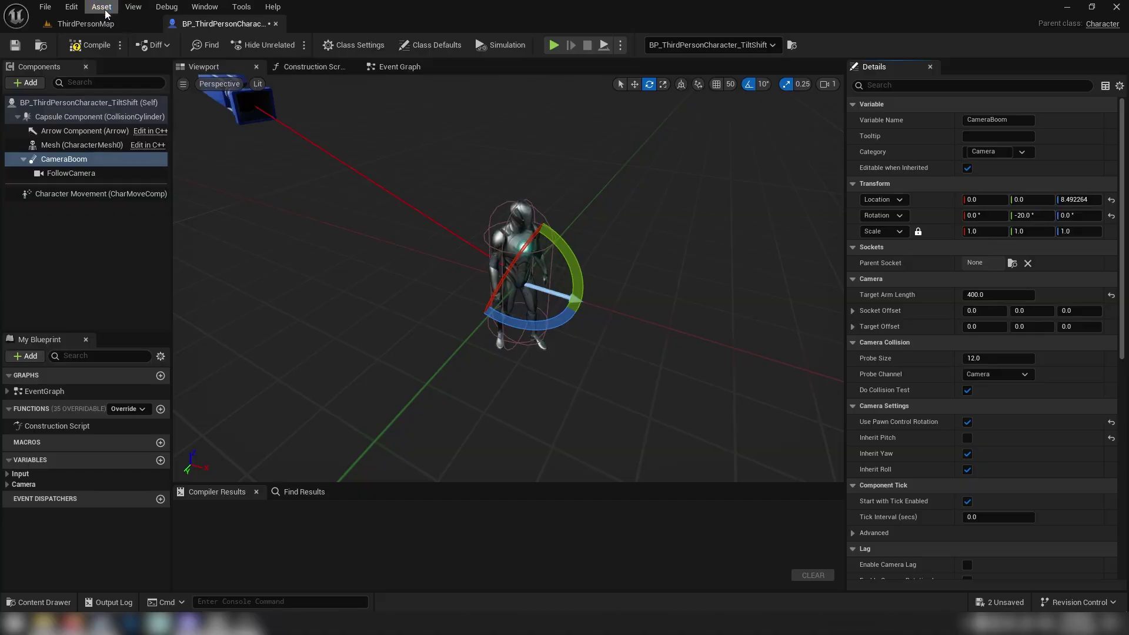
click(88, 24)
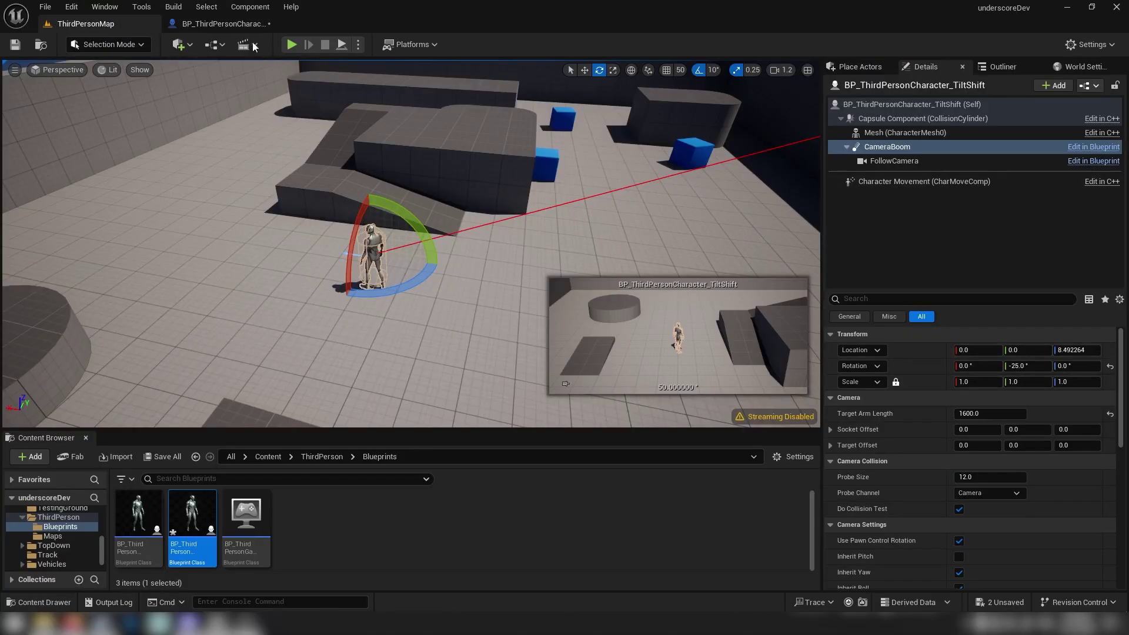
click(220, 24)
click(1029, 216)
text(-2)
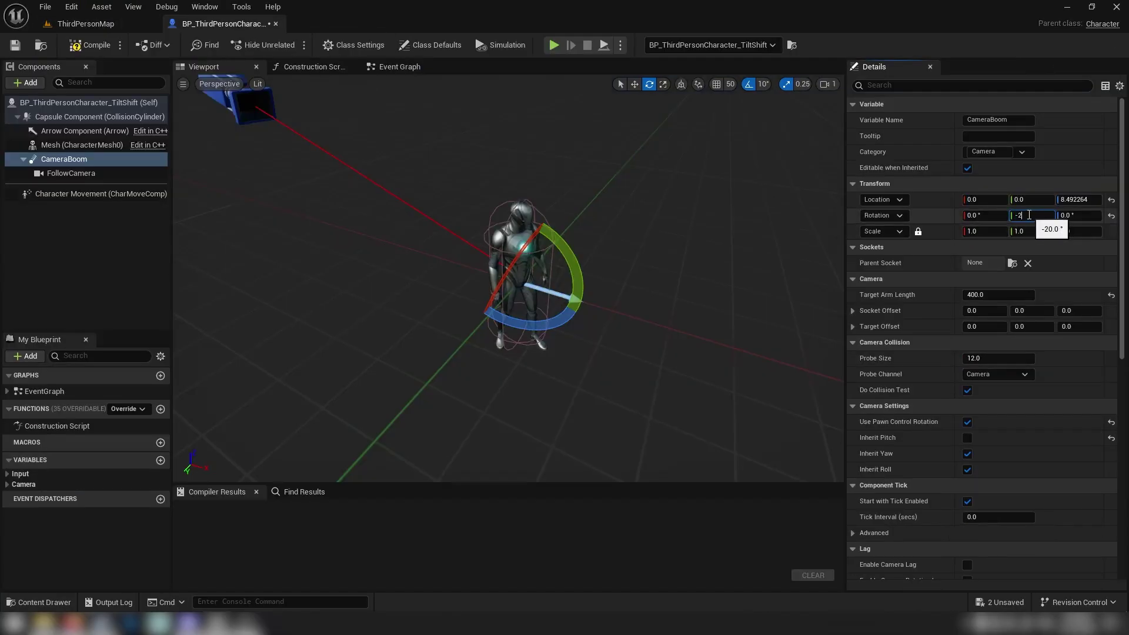
text(5)
key(Return)
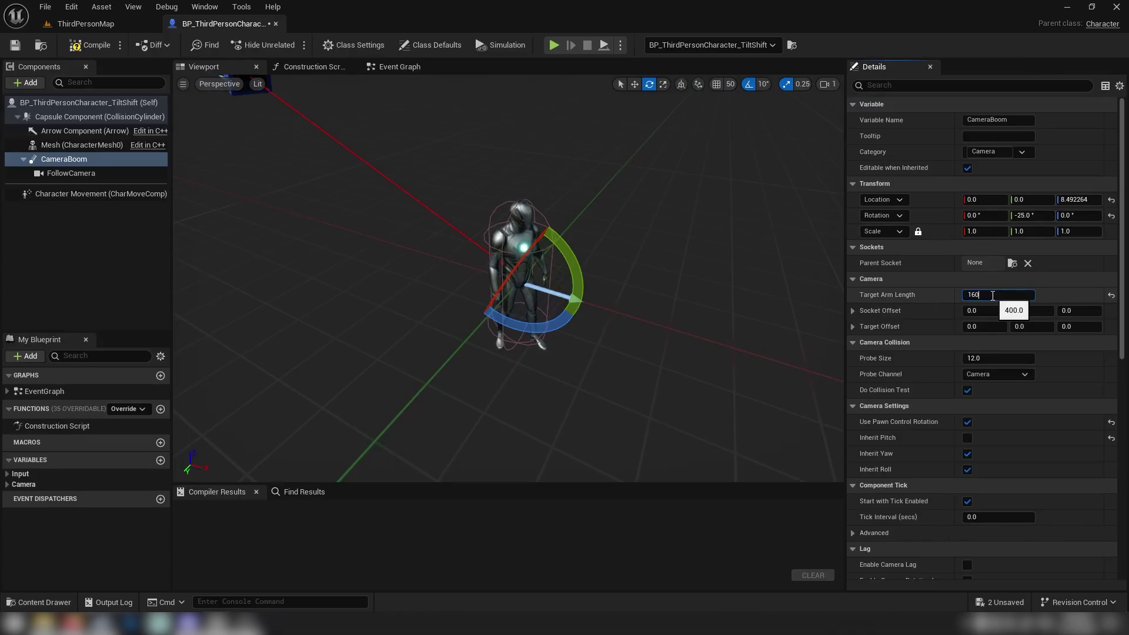
Step: Set the blueprint FollowCamera's Field Of View to 50°, matching the placed character, and save all changes
click(88, 173)
click(1002, 311)
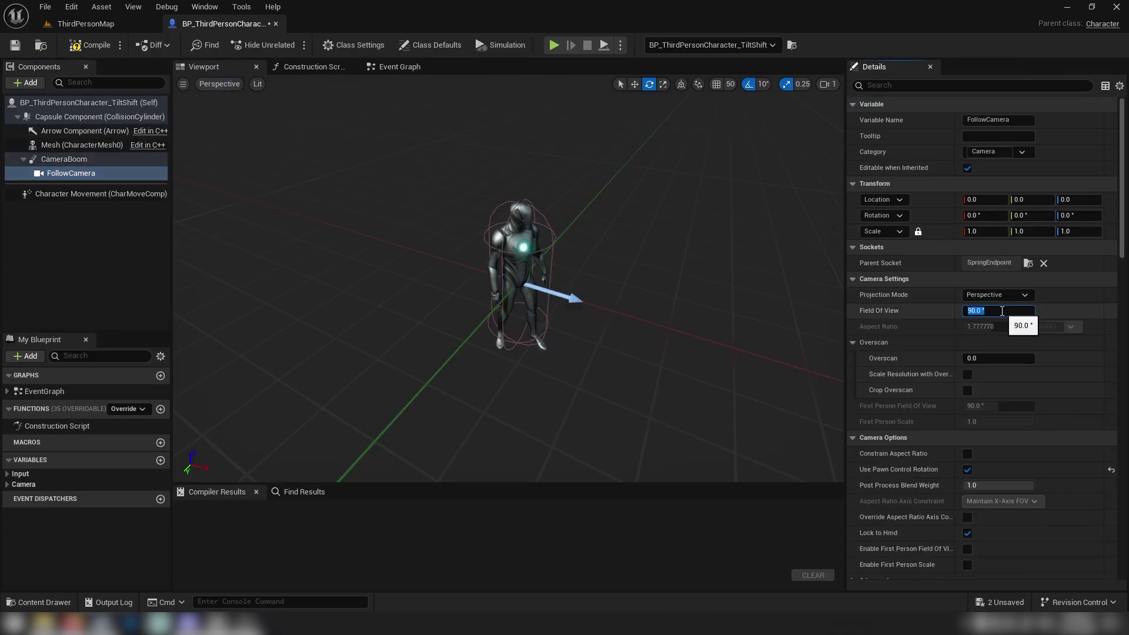
click(97, 25)
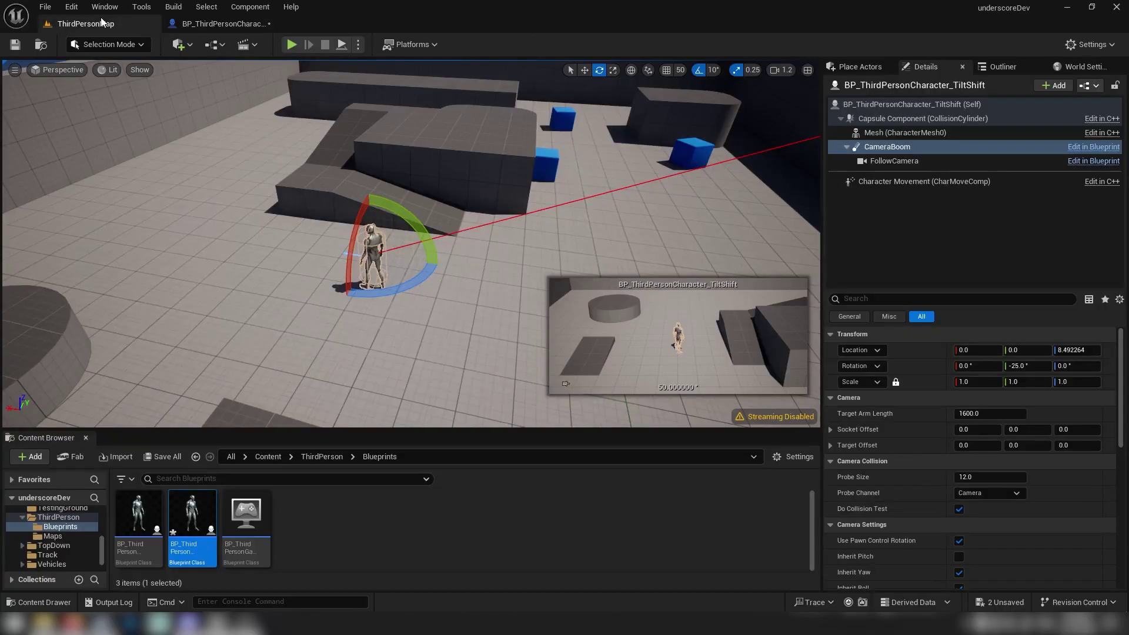
click(909, 161)
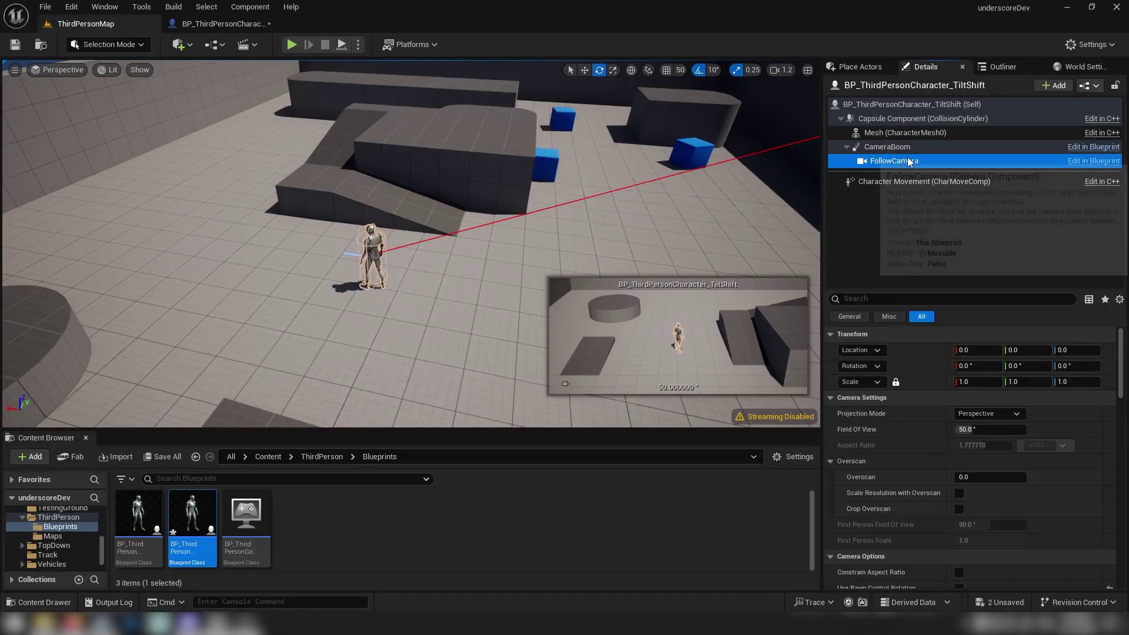
click(45, 6)
click(76, 174)
click(487, 315)
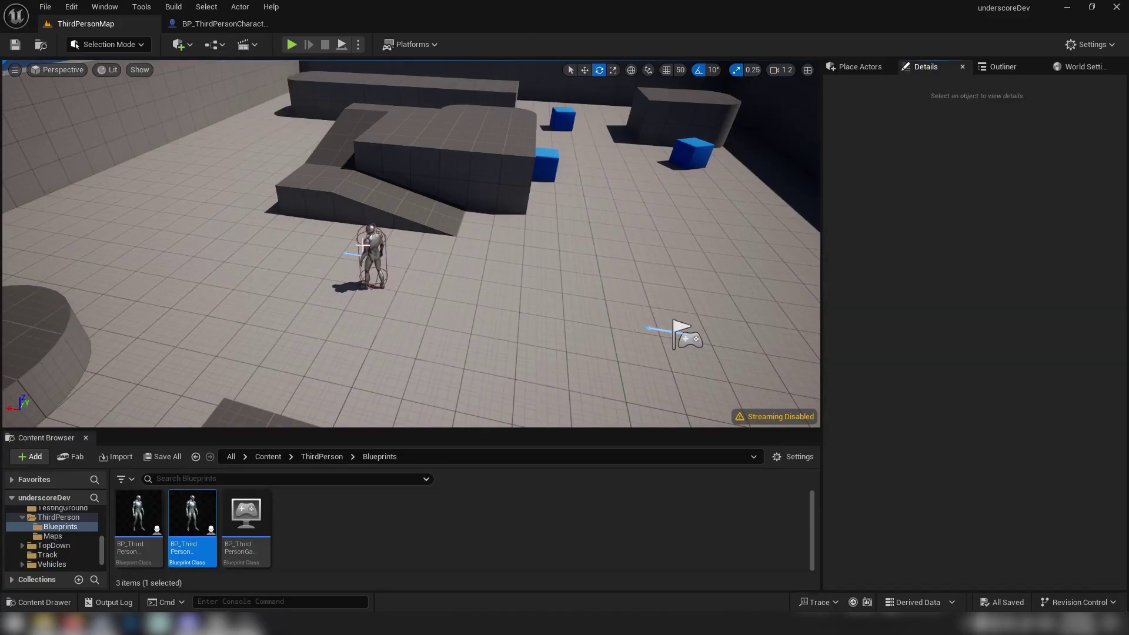
Step: Delete the placed TiltShift character from ThirdPersonMap
click(362, 244)
key(w)
key(Delete)
right_drag(363, 245, 377, 221)
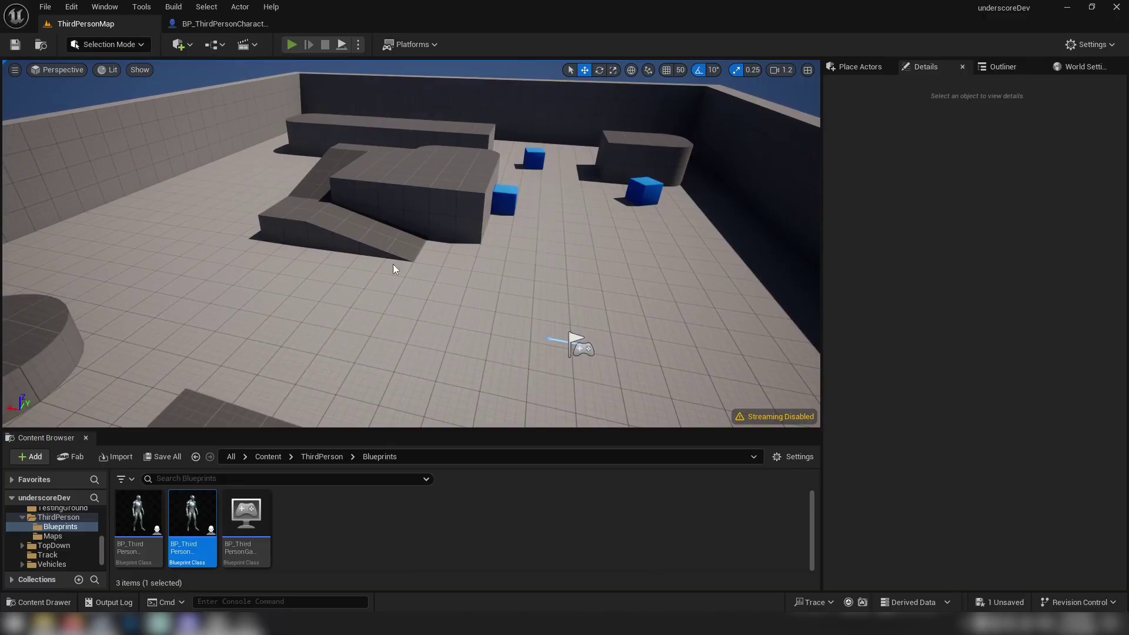
Step: Play the level briefly and run the character to test the new camera setup
key(alt+p)
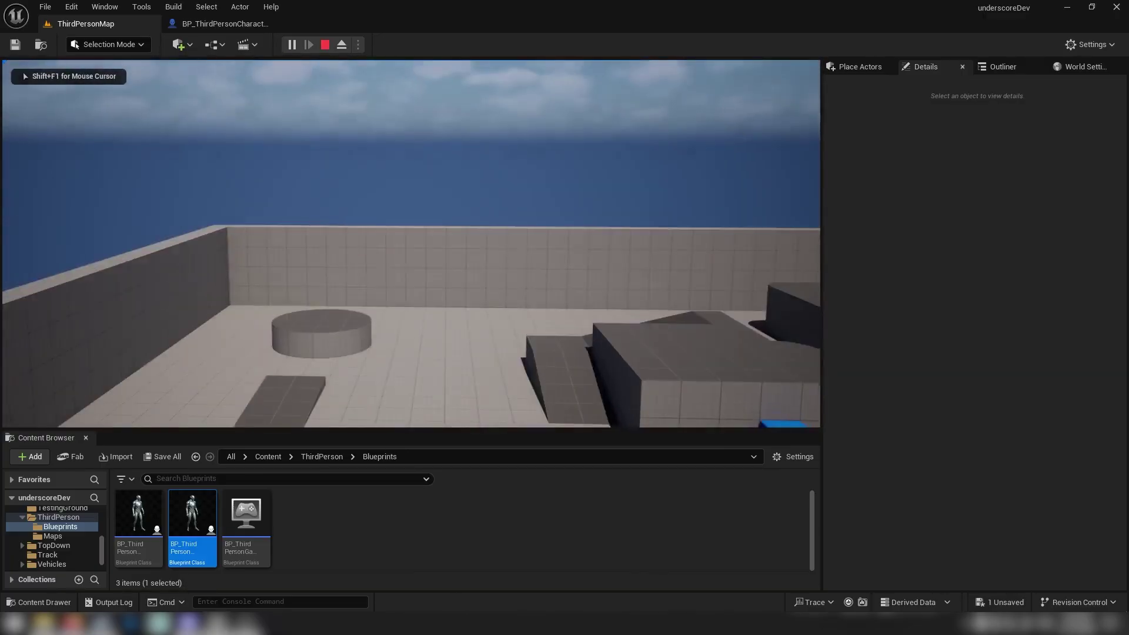
key(d)
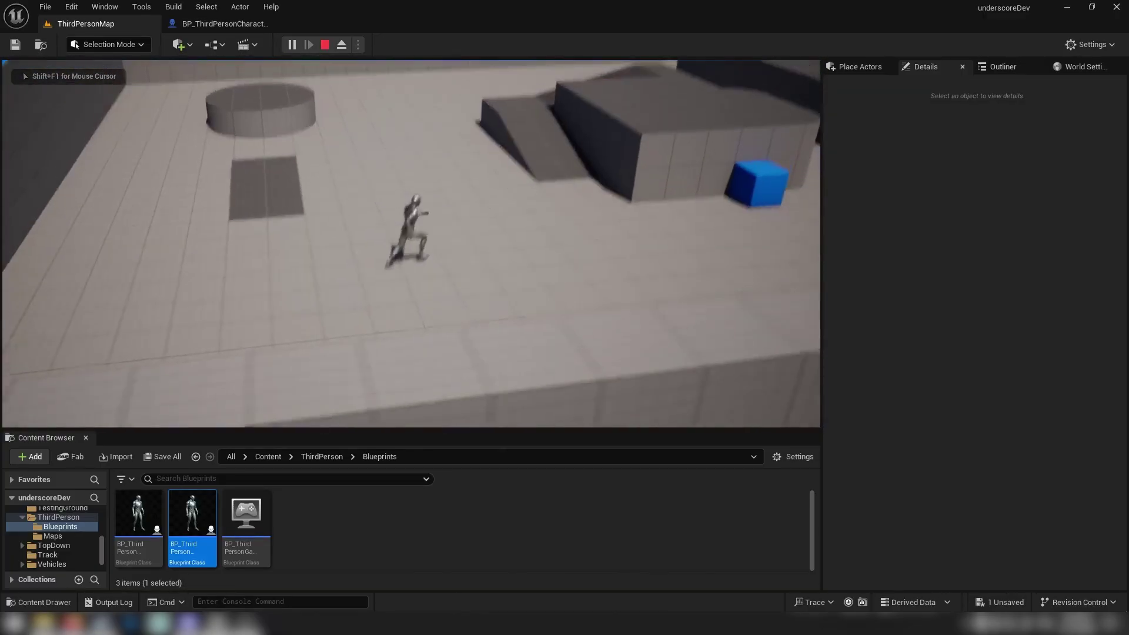
key(Escape)
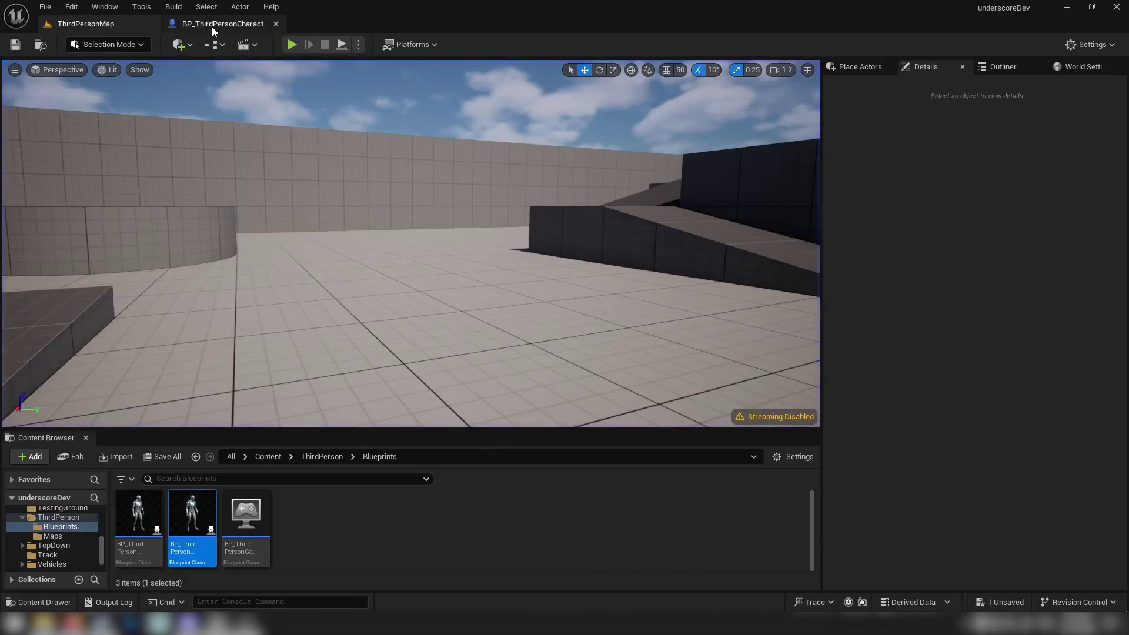
Step: Turn off Use Pawn Control Rotation for the FollowCamera in the TiltShift blueprint and bring up the CameraBoom's settings
click(212, 27)
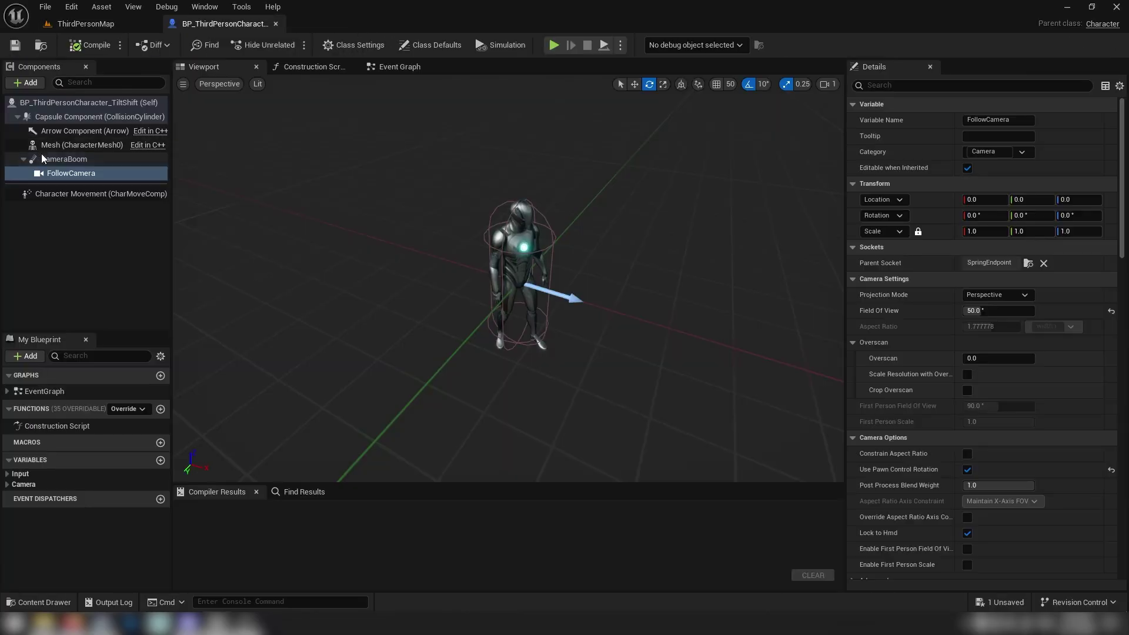
mouse_move(915, 477)
click(967, 470)
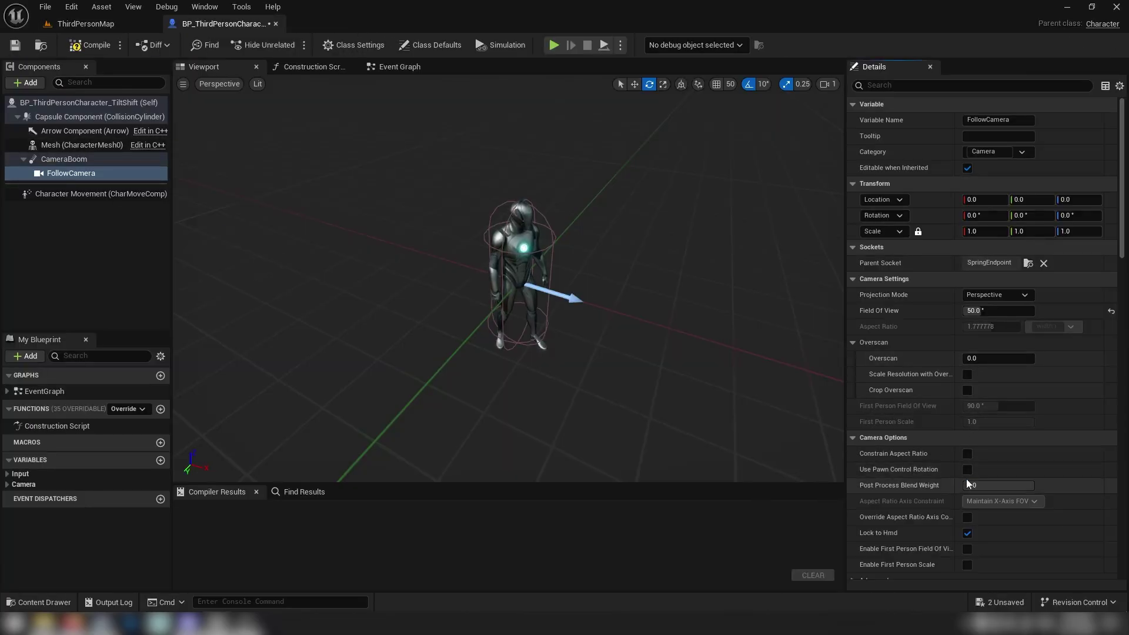
click(68, 160)
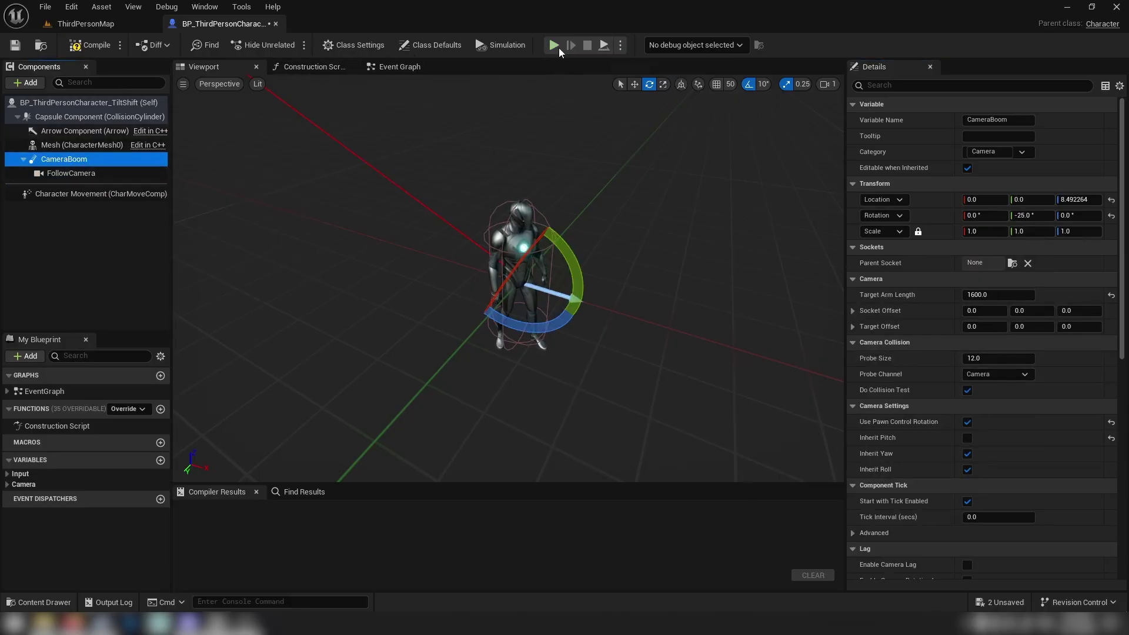
Step: Play-test from the blueprint, running the character around the map to check how the camera follows and rotates
key(alt+p)
key(w)
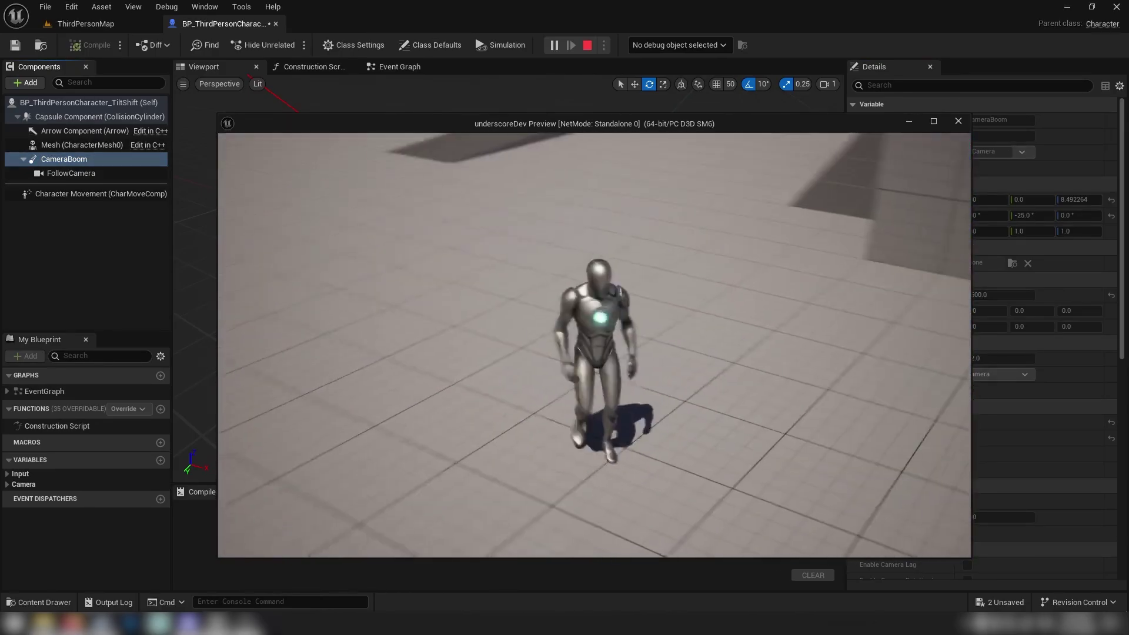
key(a)
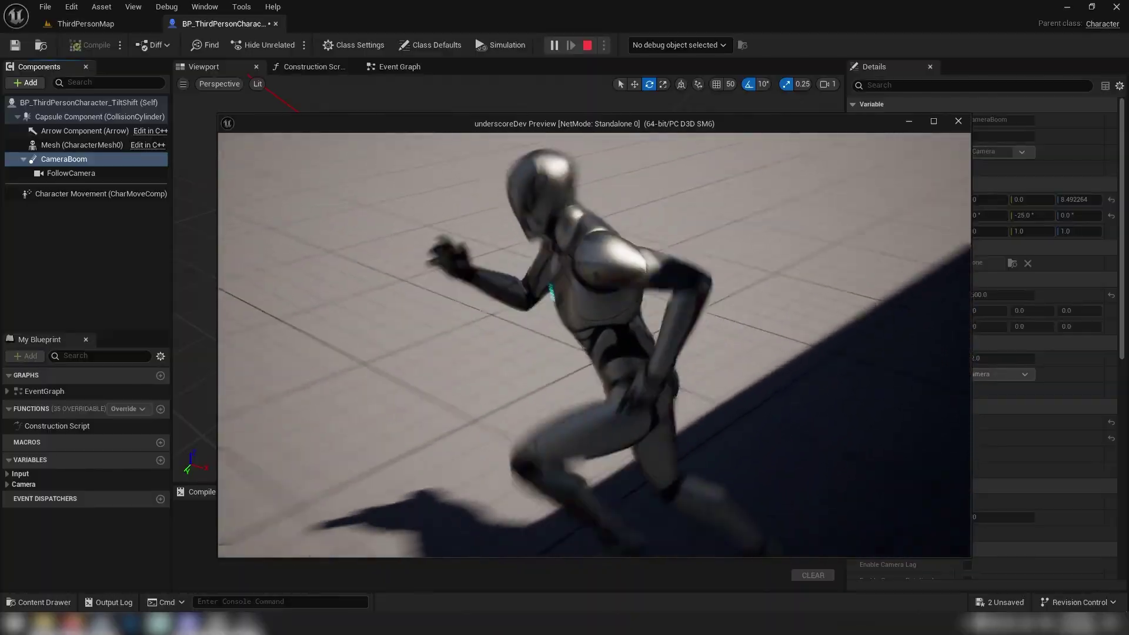
key(w)
key(d)
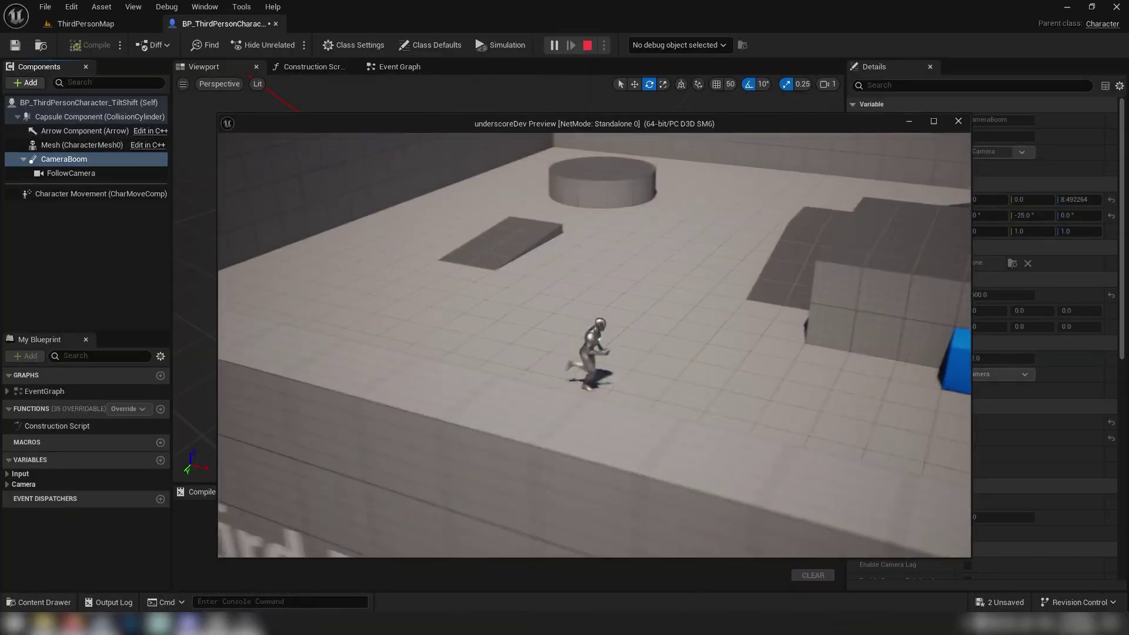
key(w)
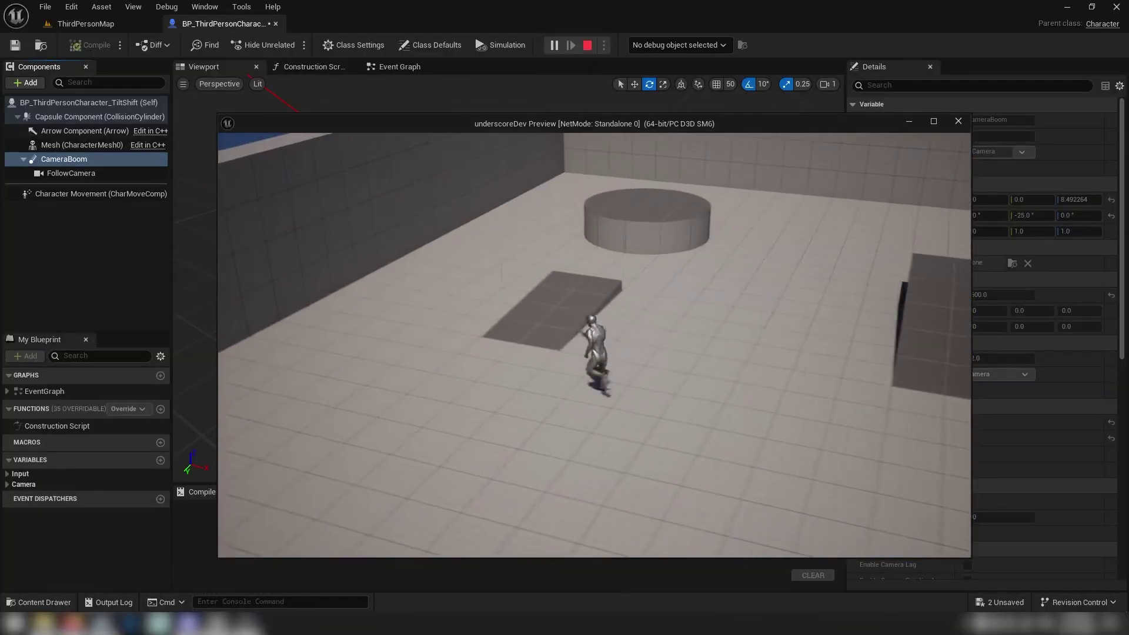
key(d)
key(w)
key(d)
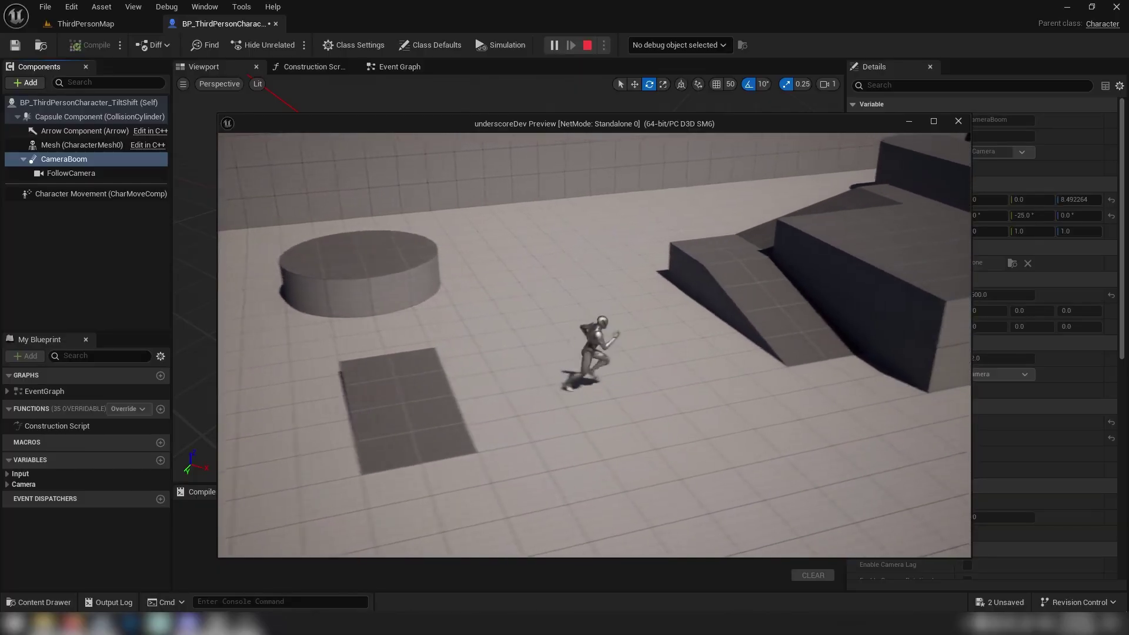
key(w)
key(a)
key(d)
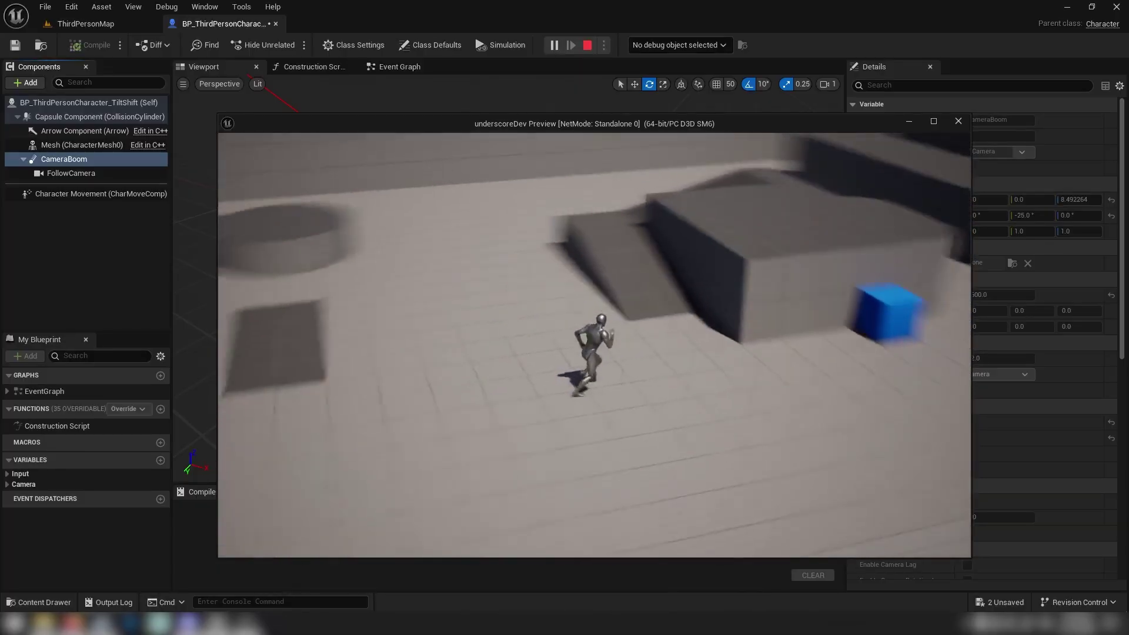
key(a)
key(d)
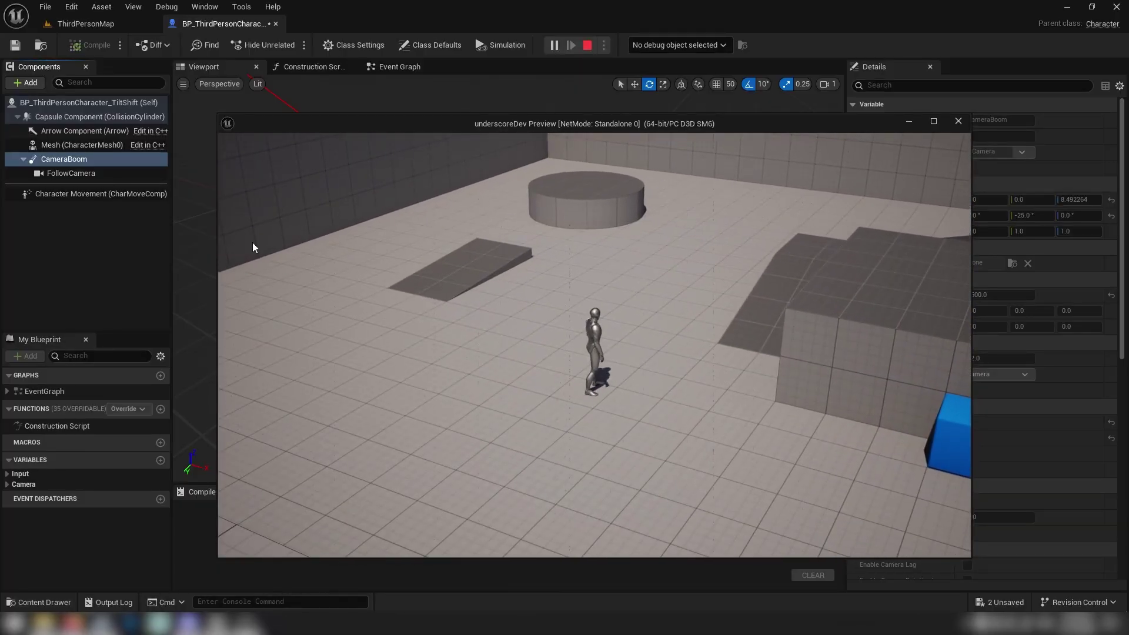
Step: End the play-test and turn off Do Collision Test for the CameraBoom
key(Escape)
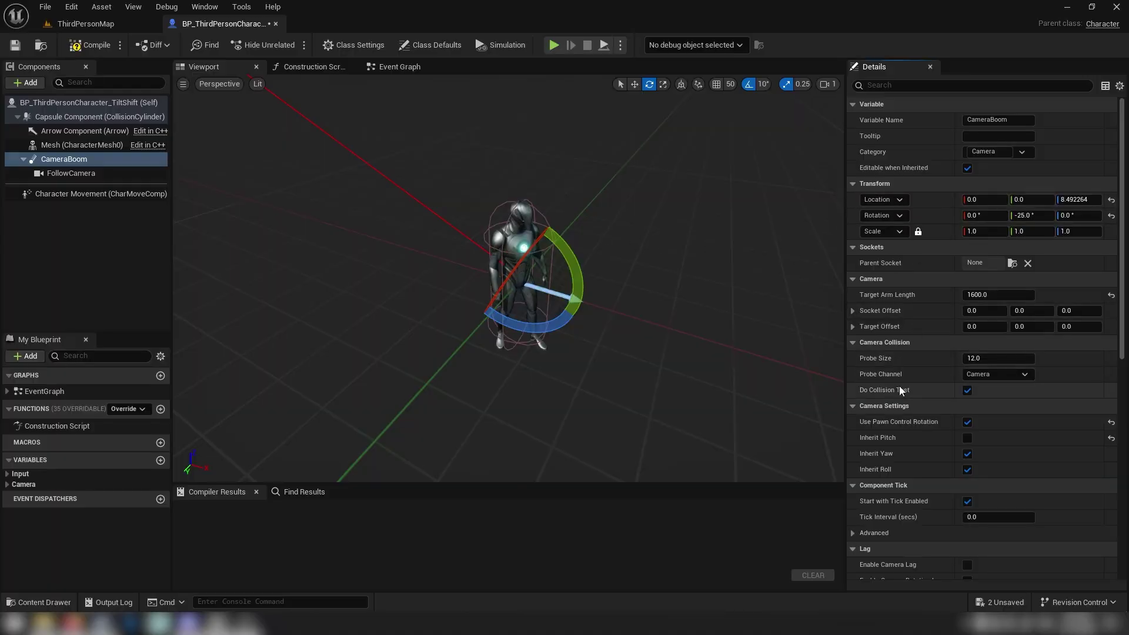
mouse_move(882, 393)
click(967, 390)
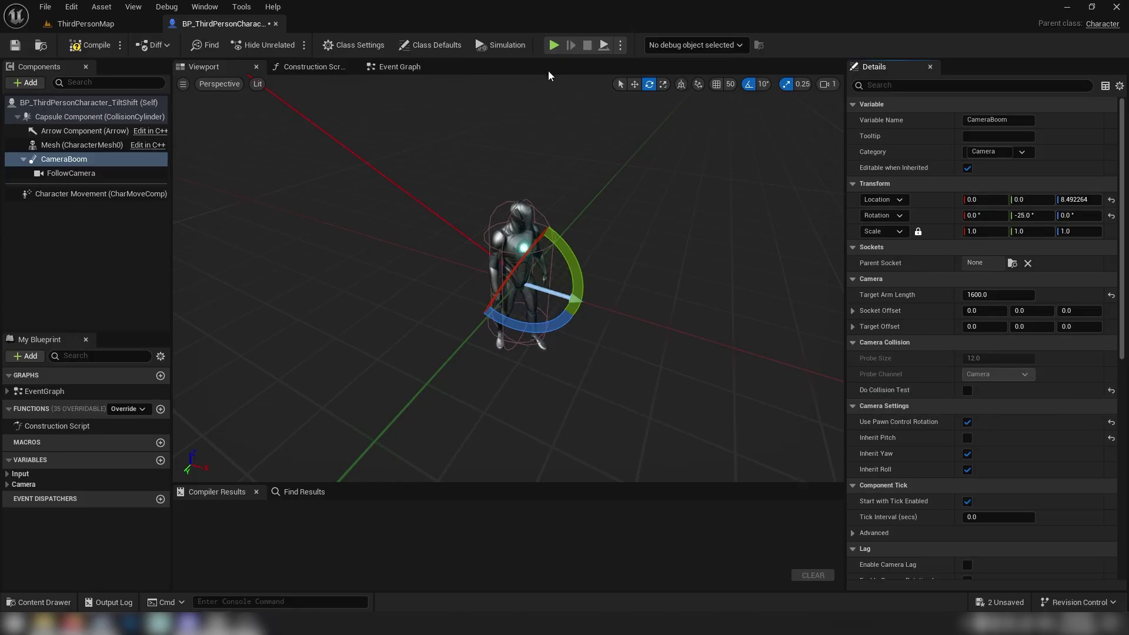
Step: Play-test the character along the walls, onto the cylinder and up the ramp to check the camera without collision testing
click(554, 45)
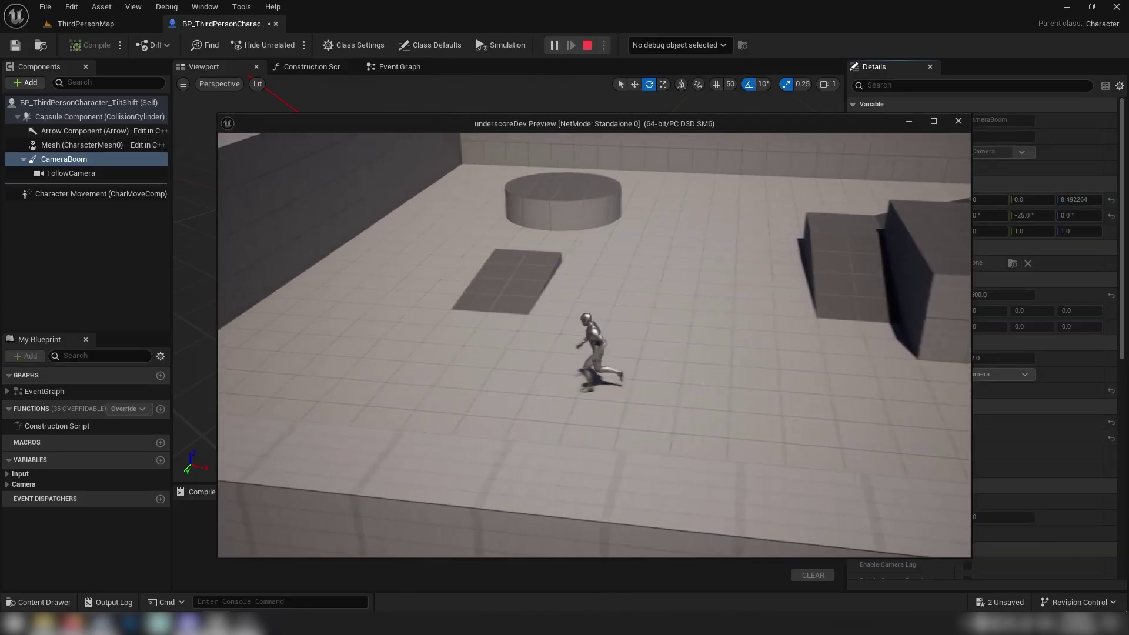
key(d)
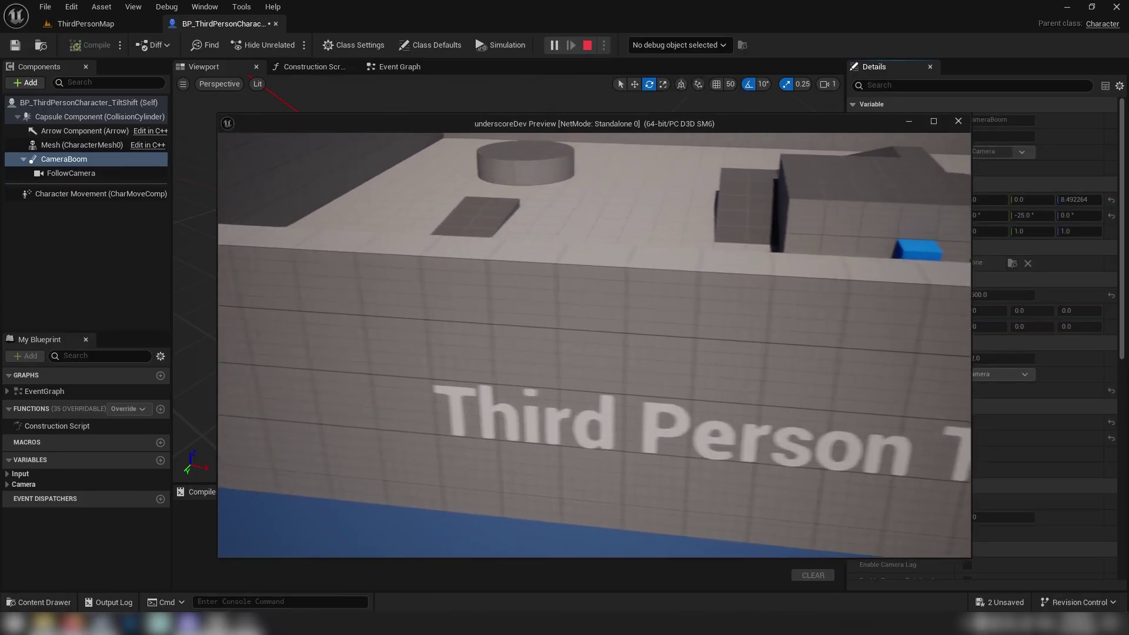
key(w)
key(a)
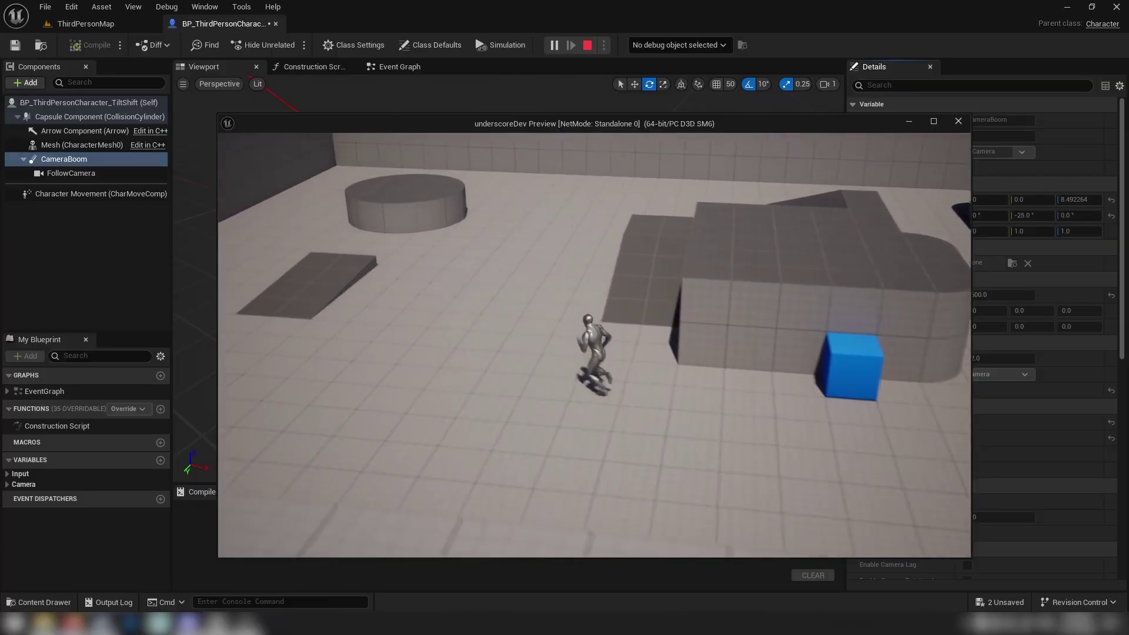
key(d)
key(s)
key(a)
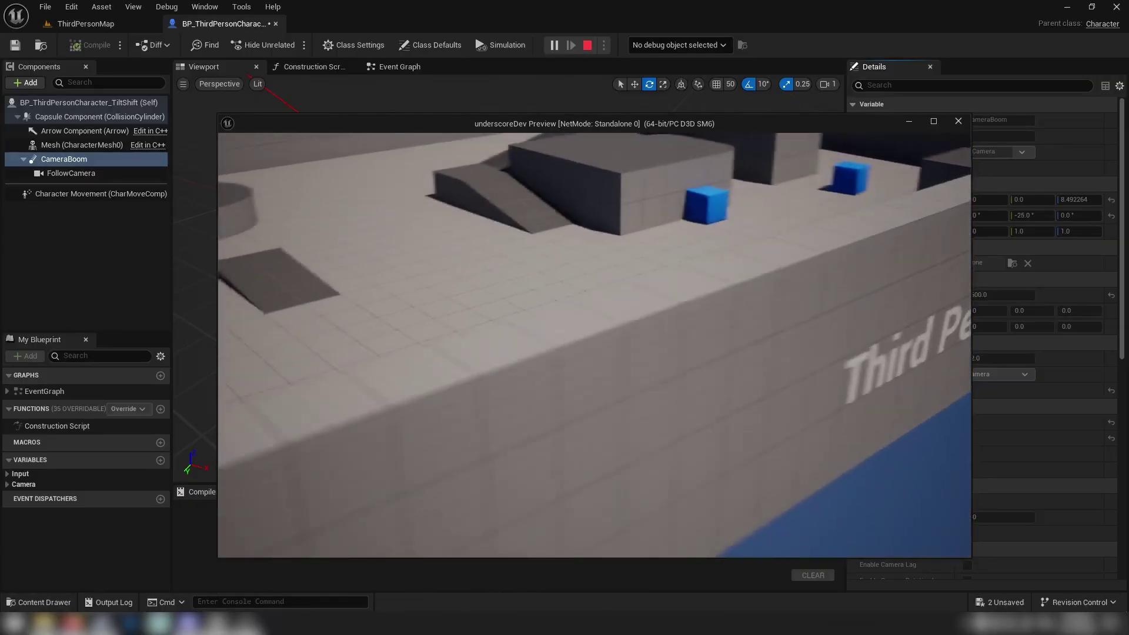
key(d)
key(s)
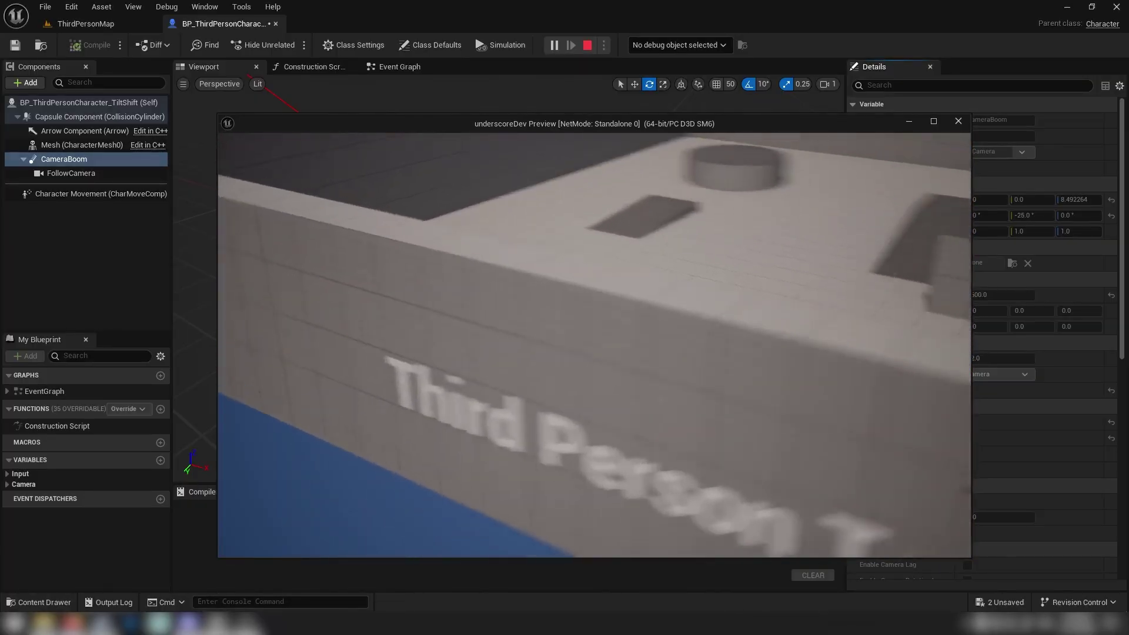
key(w)
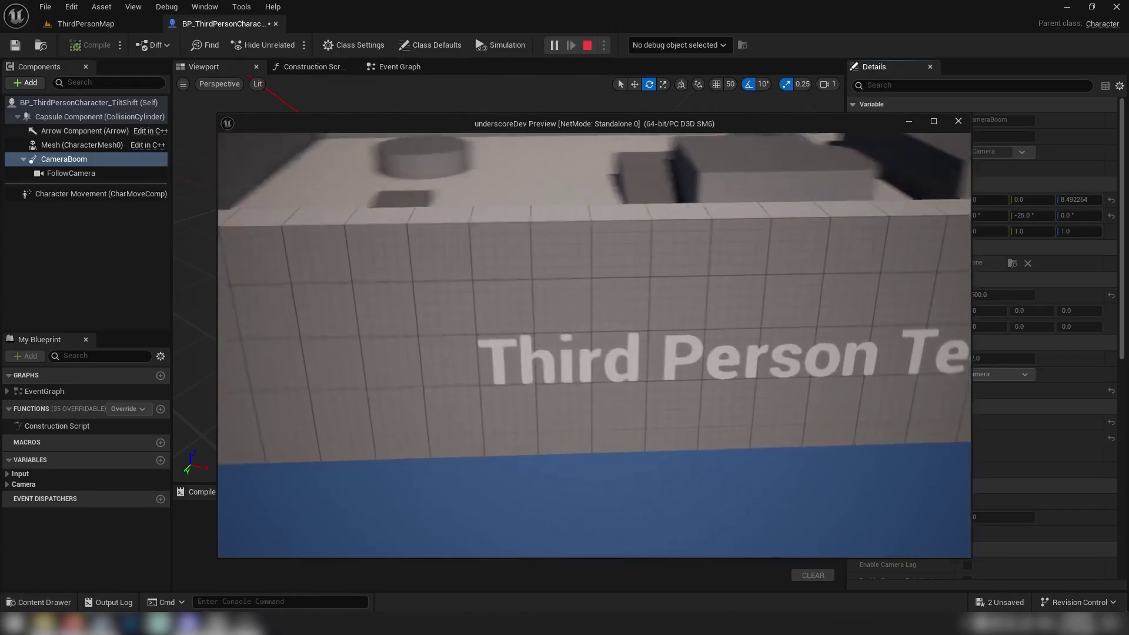
key(a)
key(w)
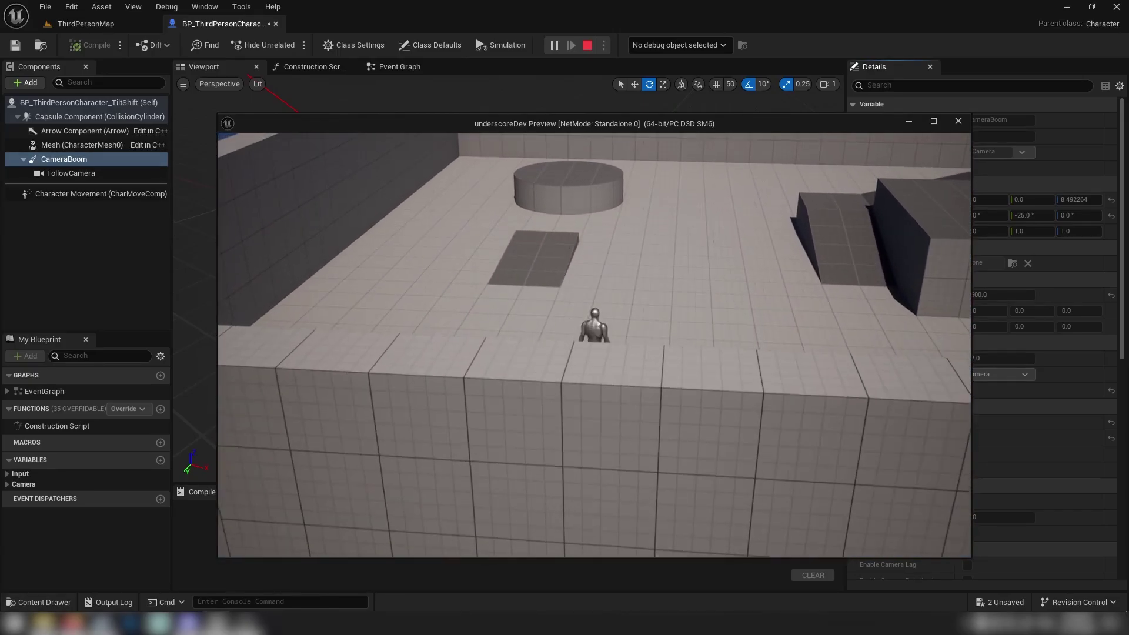
key(d)
key(w)
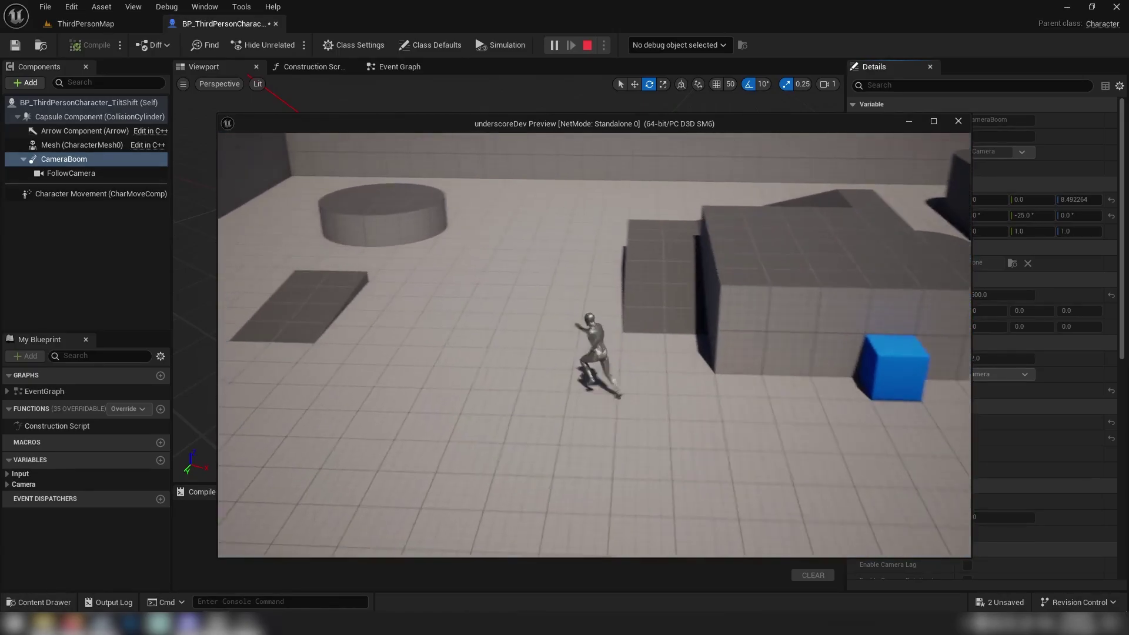
key(a)
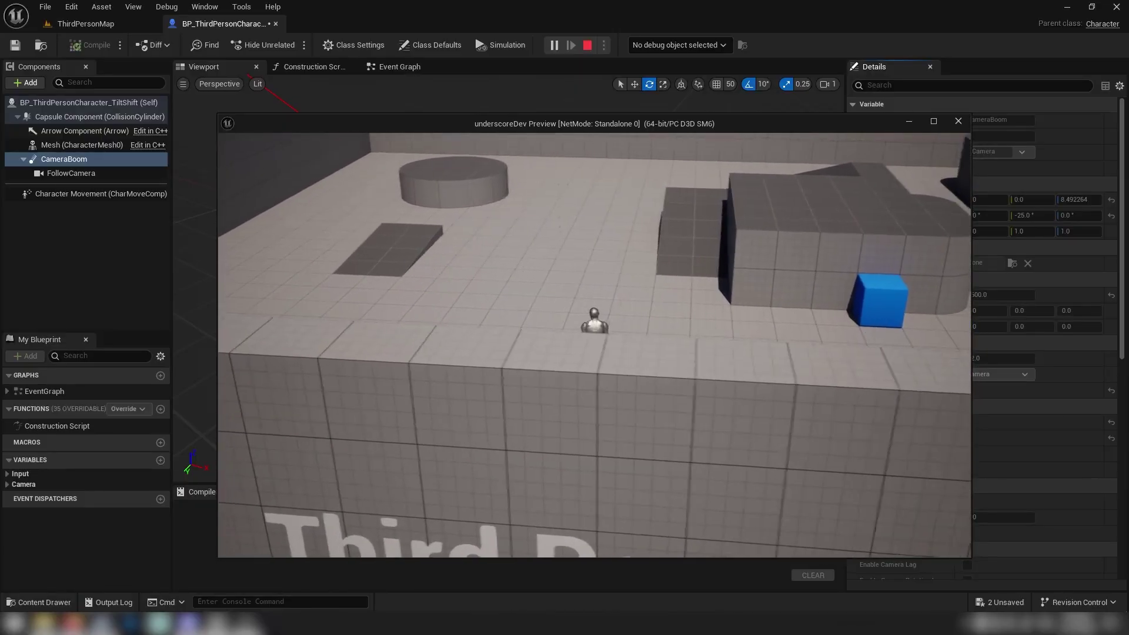
key(a)
key(w)
key(d)
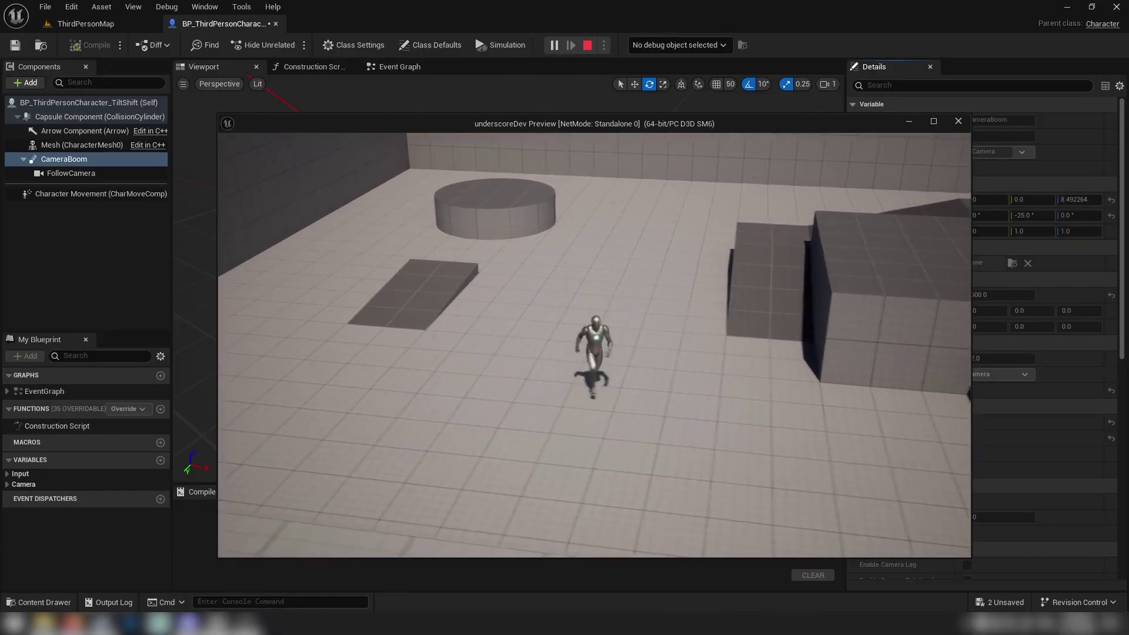
key(w)
key(d)
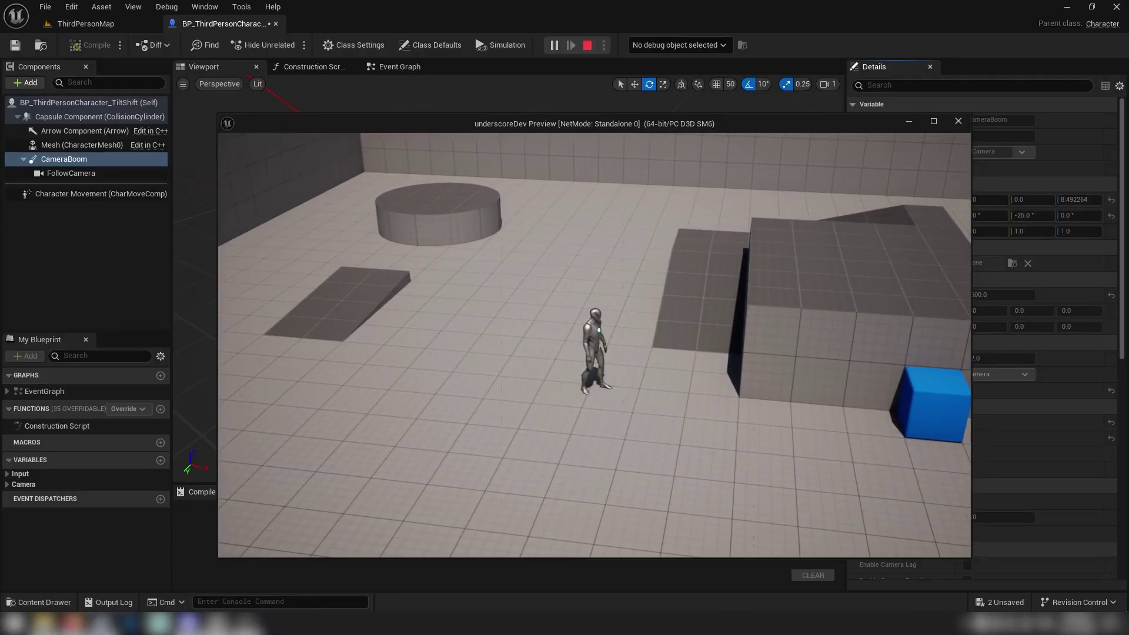
key(a)
key(s)
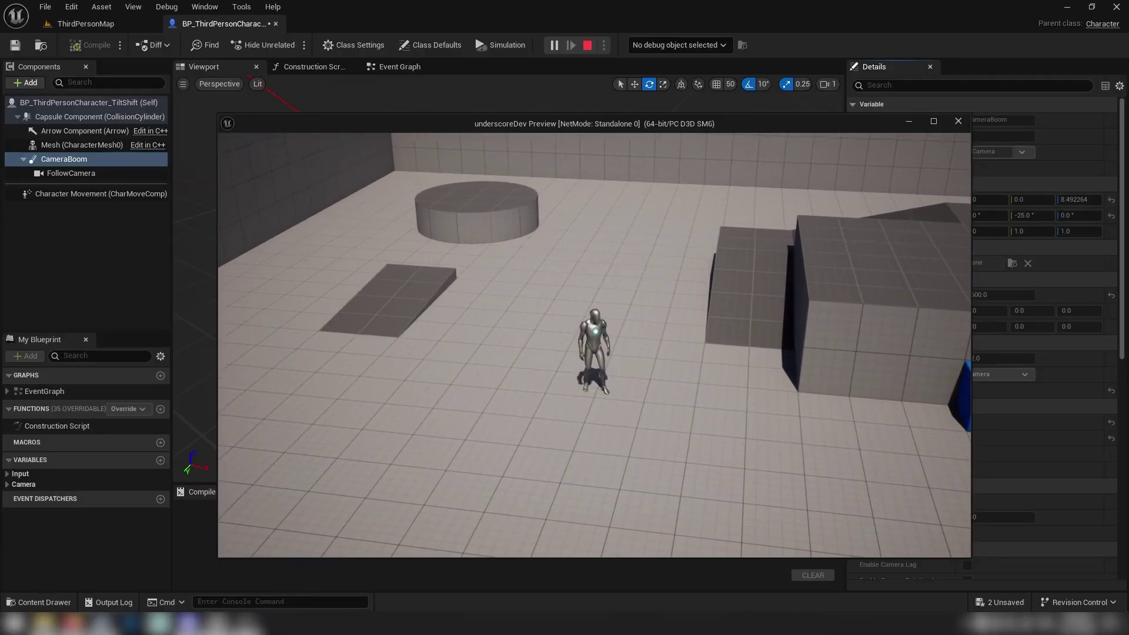
key(a)
key(w)
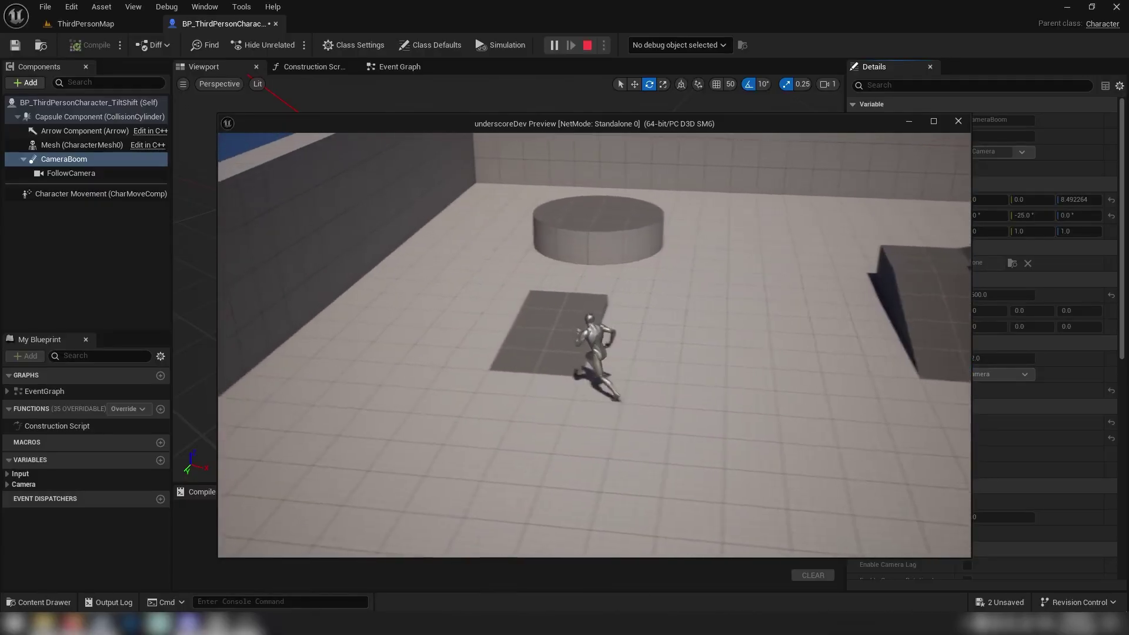
key(space)
key(d)
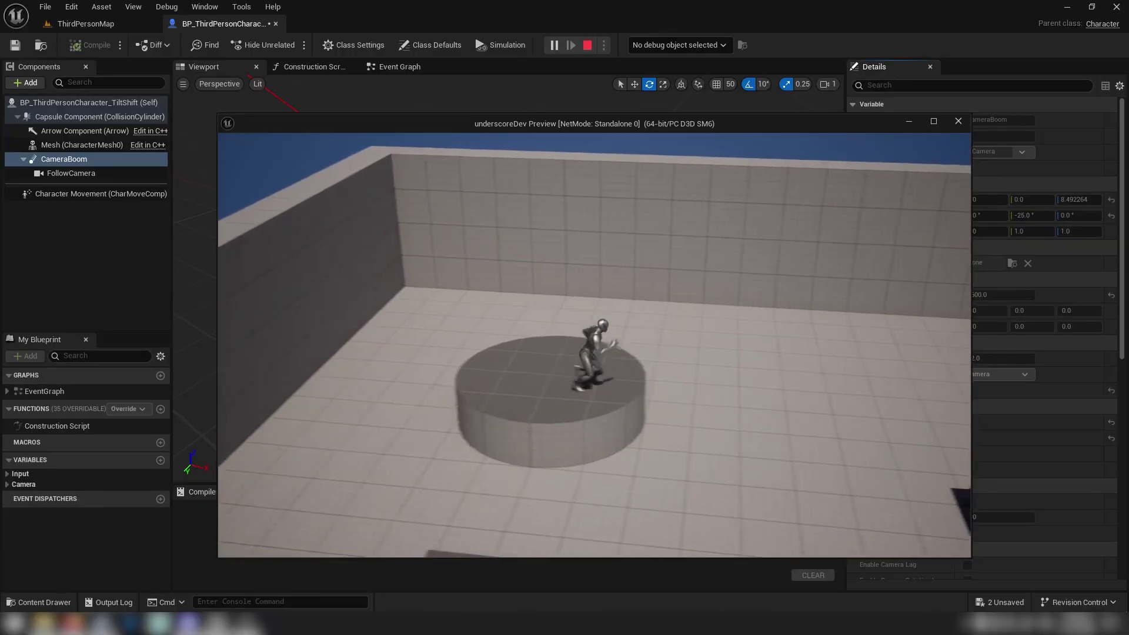
key(s)
key(d)
key(s)
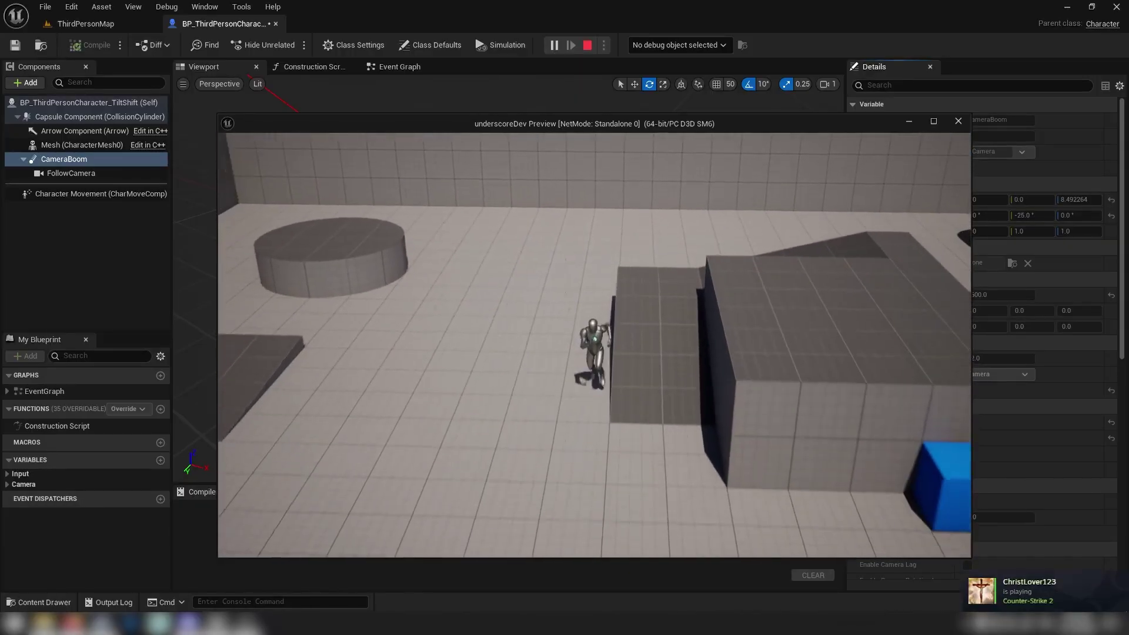
key(w)
key(w)
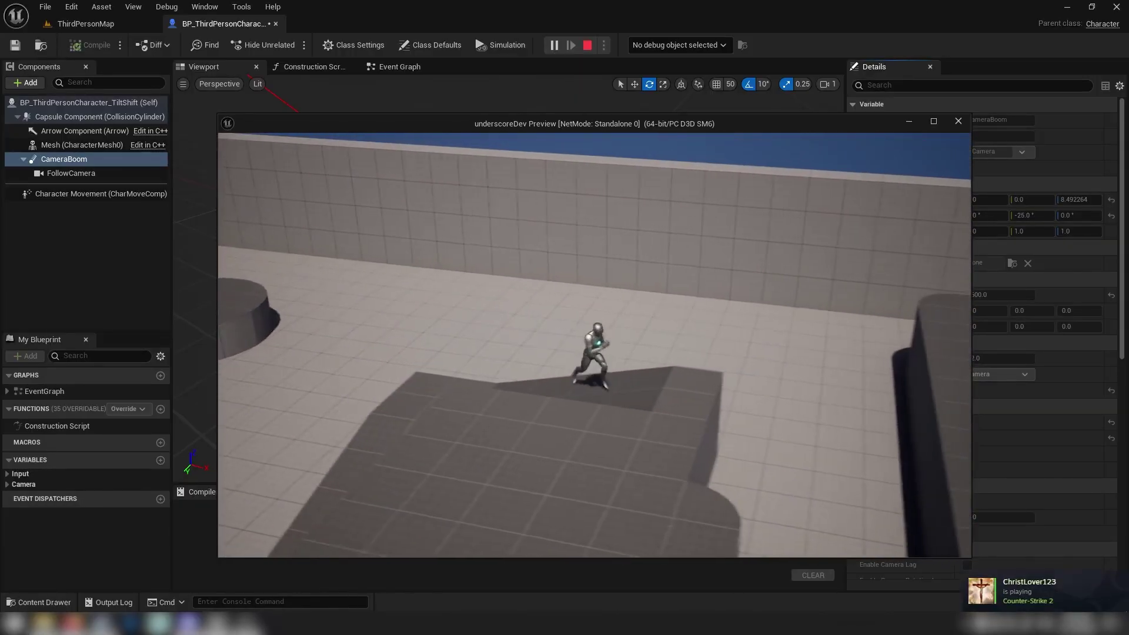
key(a)
key(s)
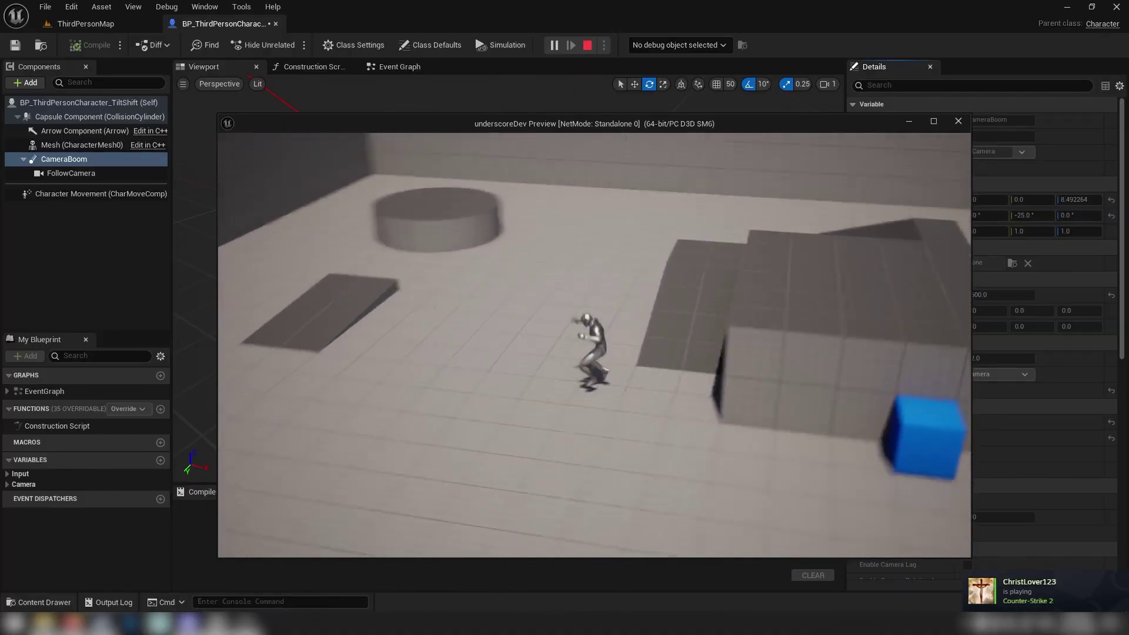
key(Escape)
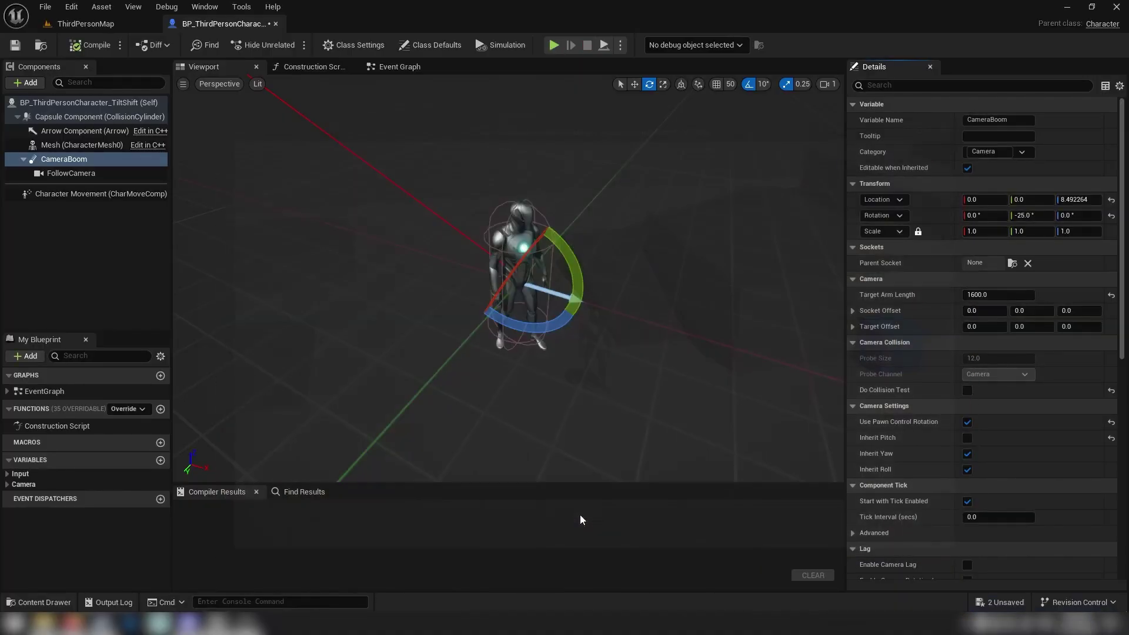
Step: Review the movement and jump input nodes in the Event Graph and return to the blueprint's 3D view
click(397, 70)
right_drag(343, 257, 291, 250)
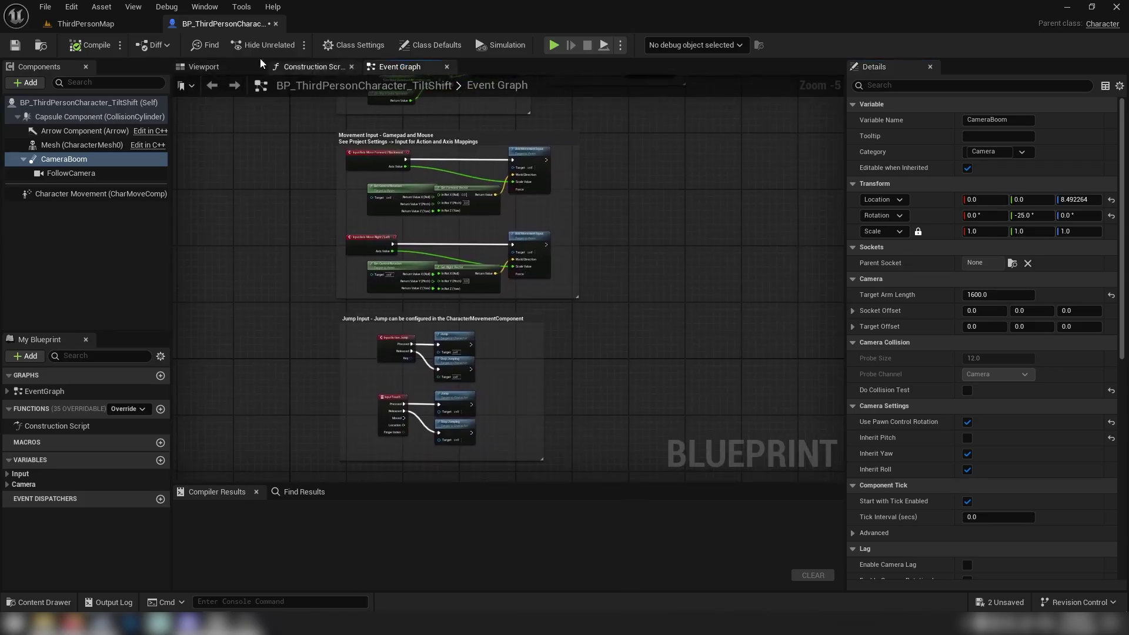
click(215, 70)
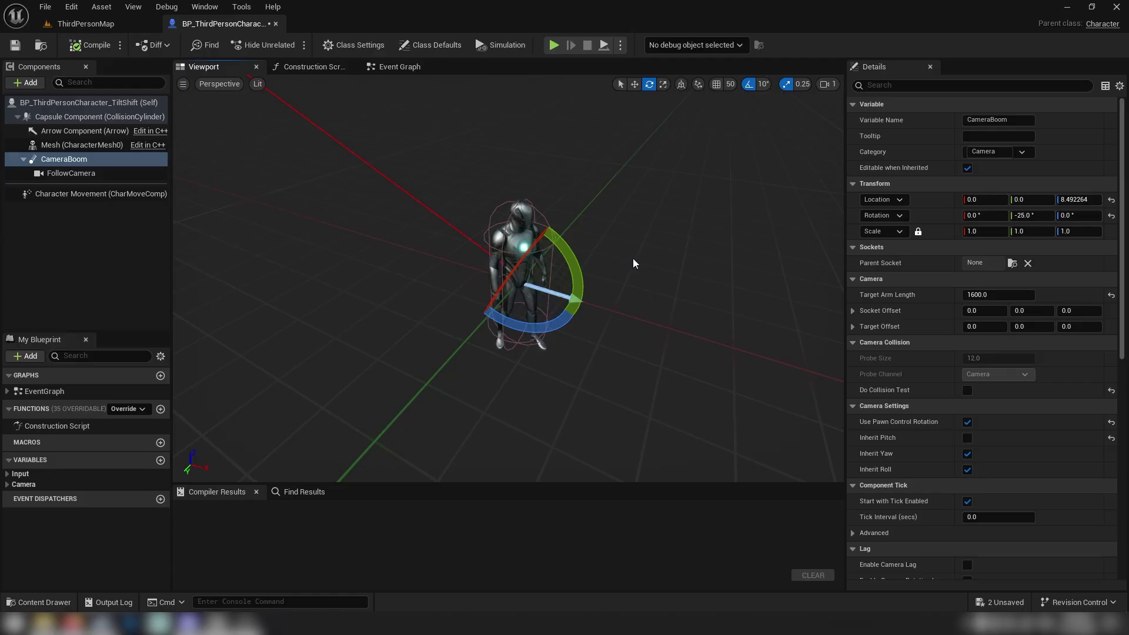
Step: Enable the FollowCamera's Aperture (F-stop) override and set it to 1.0
click(69, 173)
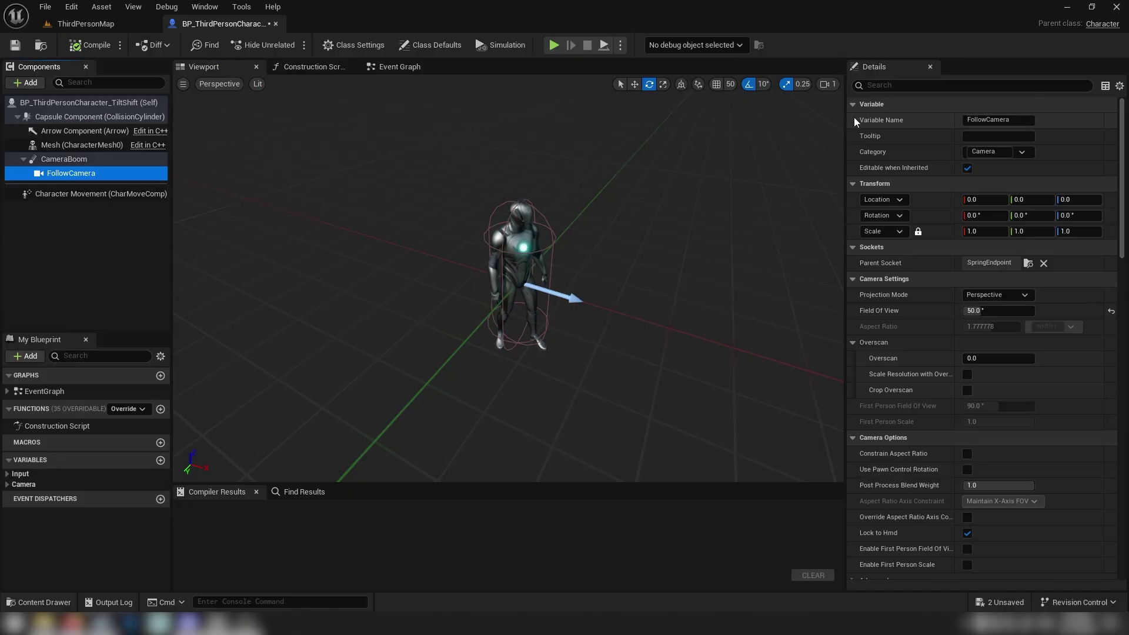
click(870, 86)
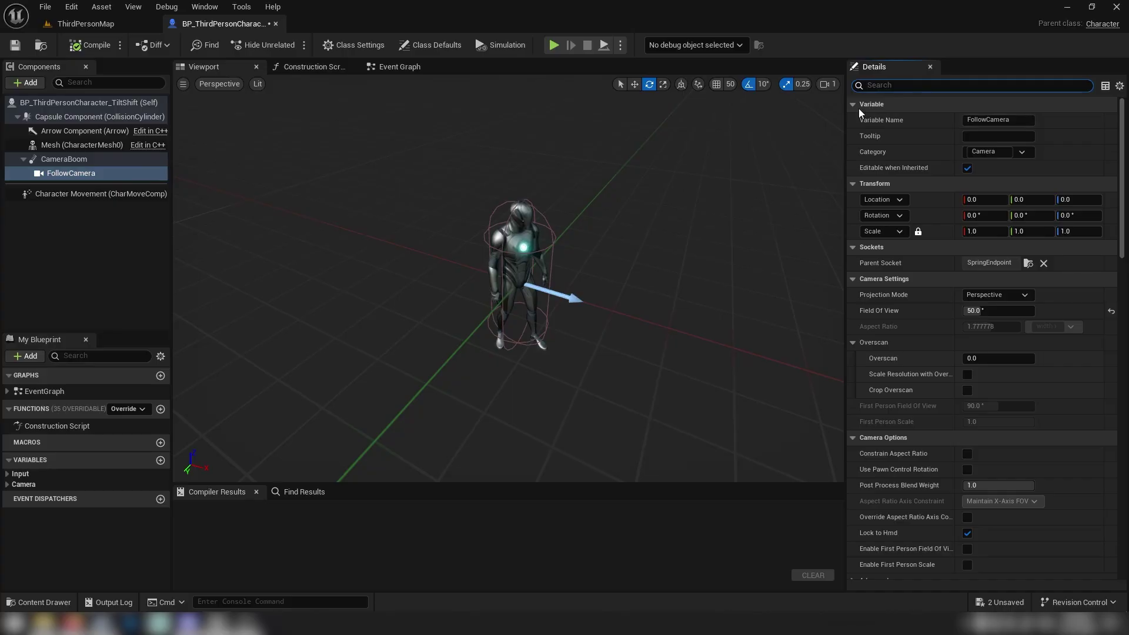
text(apertu)
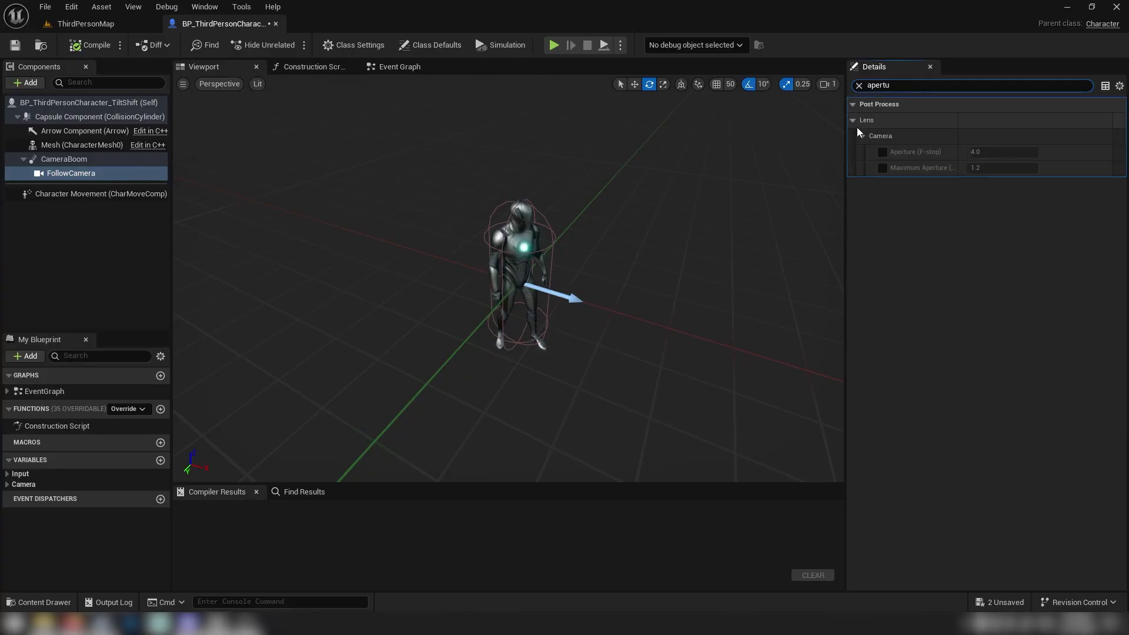
click(882, 152)
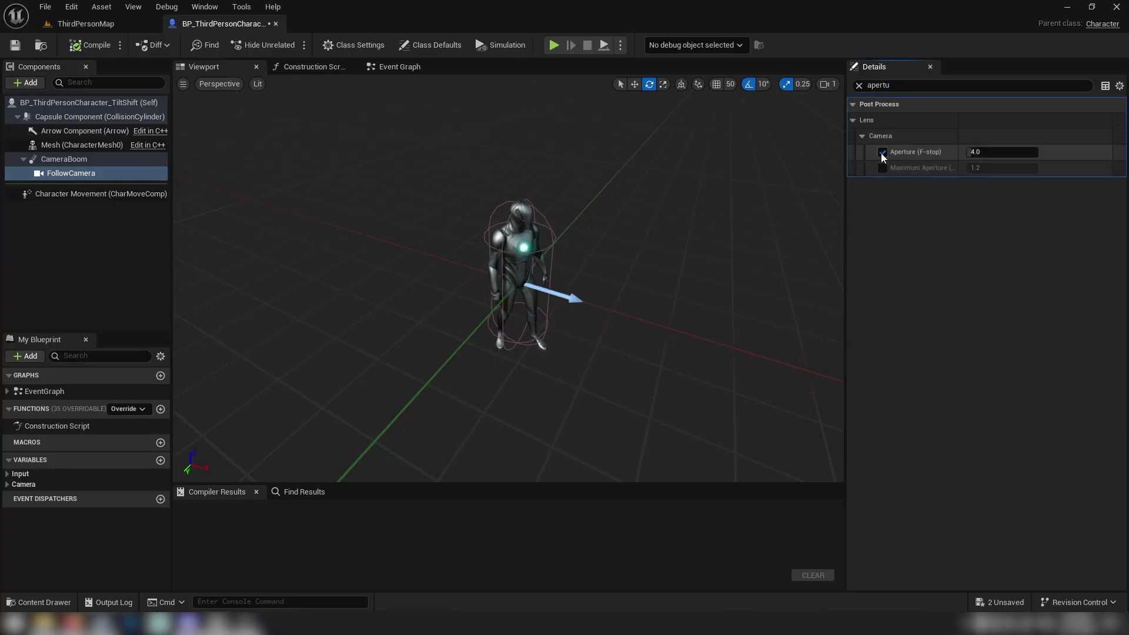
click(982, 155)
text(0.5)
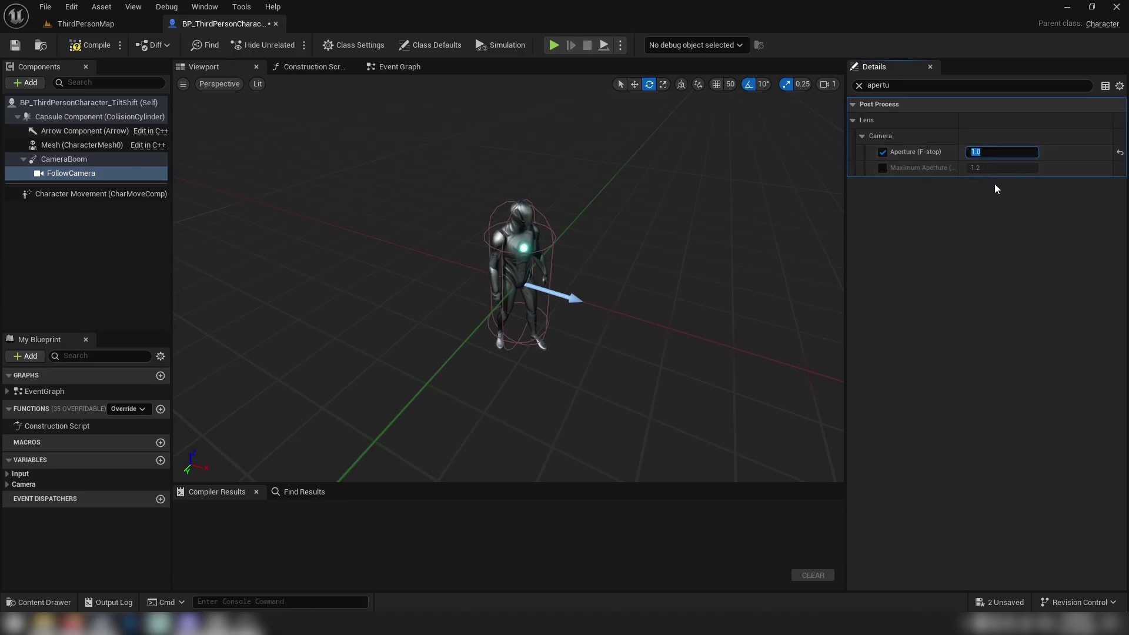
key(Return)
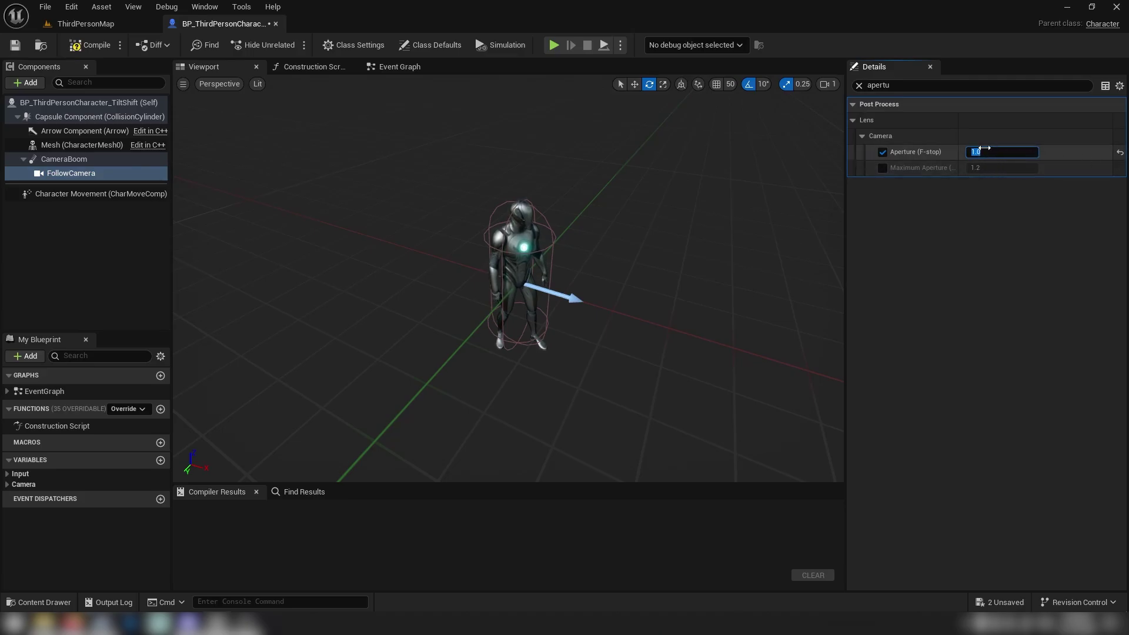
Step: Try a Maximum Aperture override of 0.5 to allow a lower F-stop, and reset and disable that override
click(882, 169)
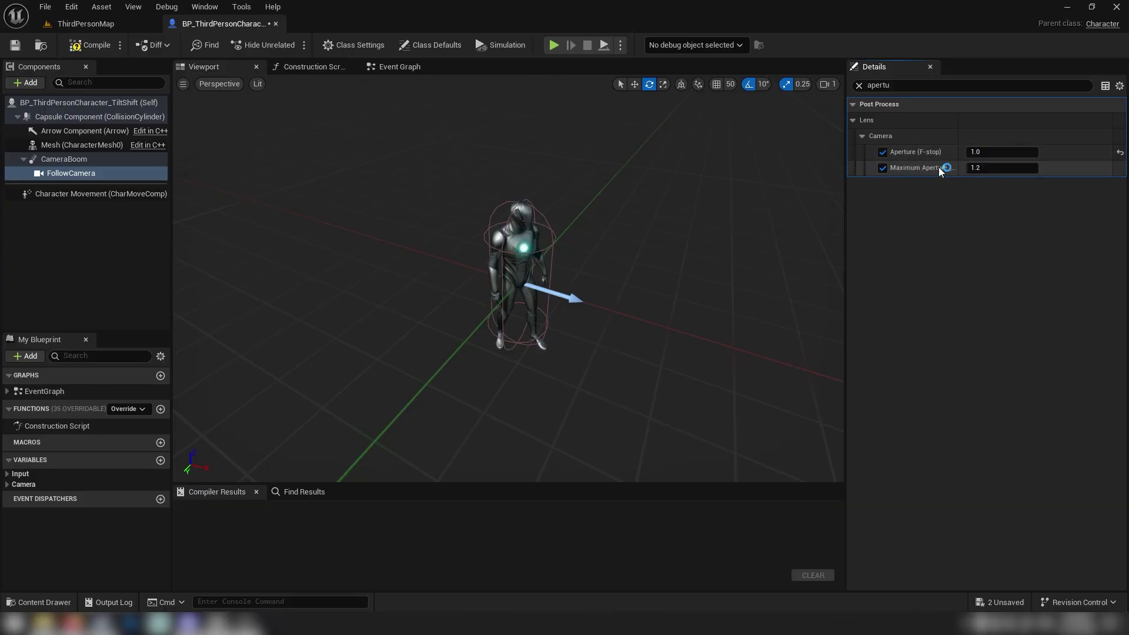
click(997, 169)
text(0.5)
click(993, 152)
text(0)
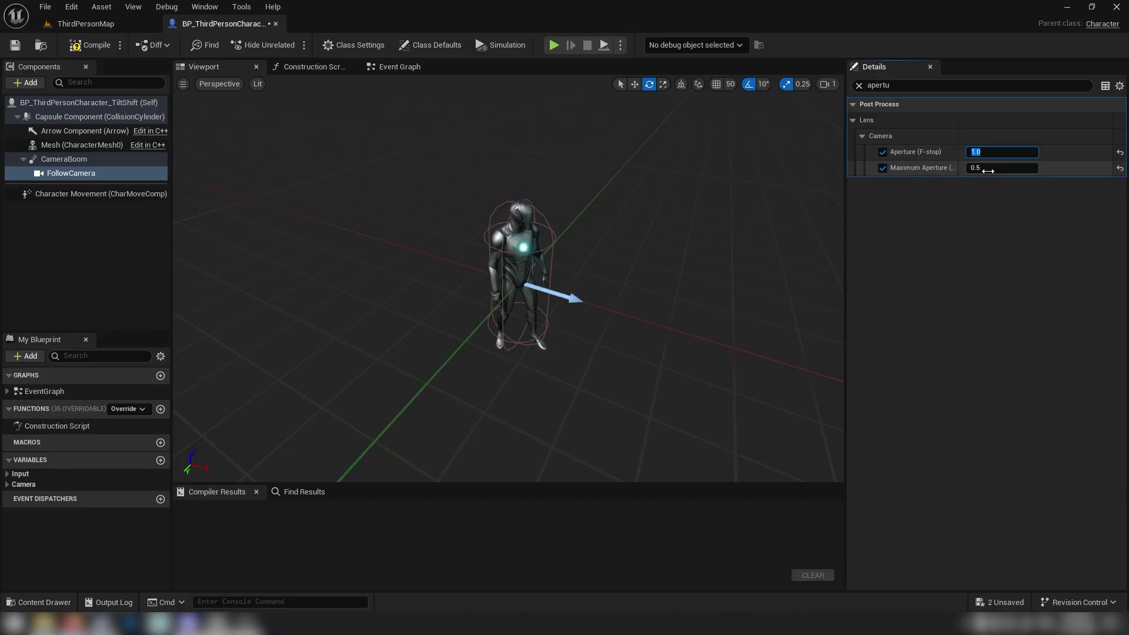
click(1120, 169)
click(884, 169)
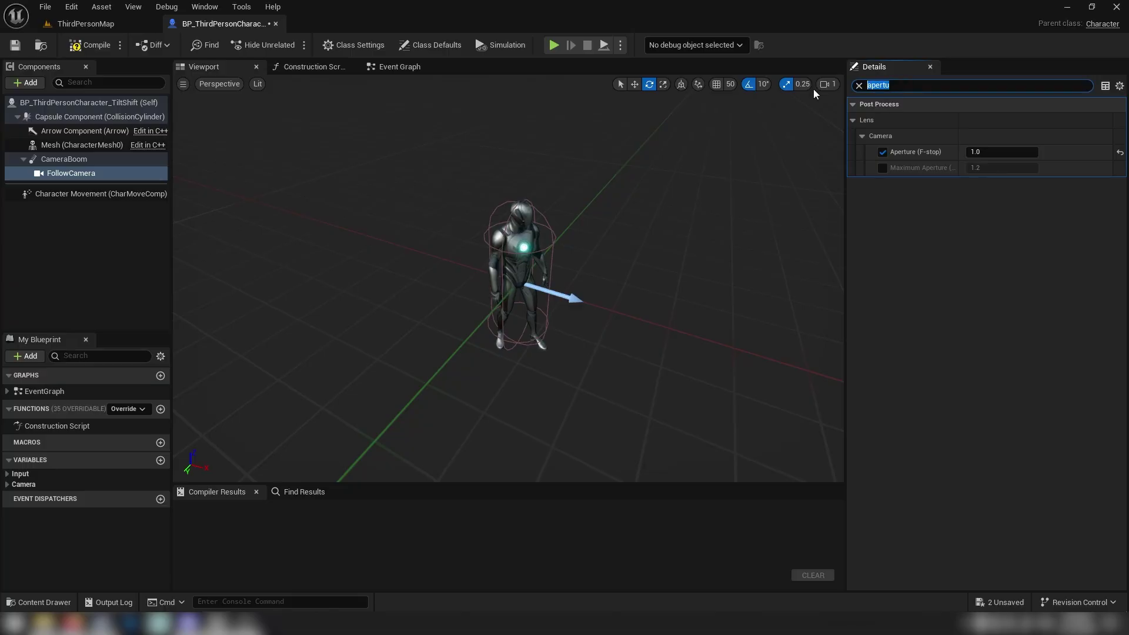
Step: Enable the FollowCamera's depth of field Sensor Width override and set it to 150 mm
text(sensor)
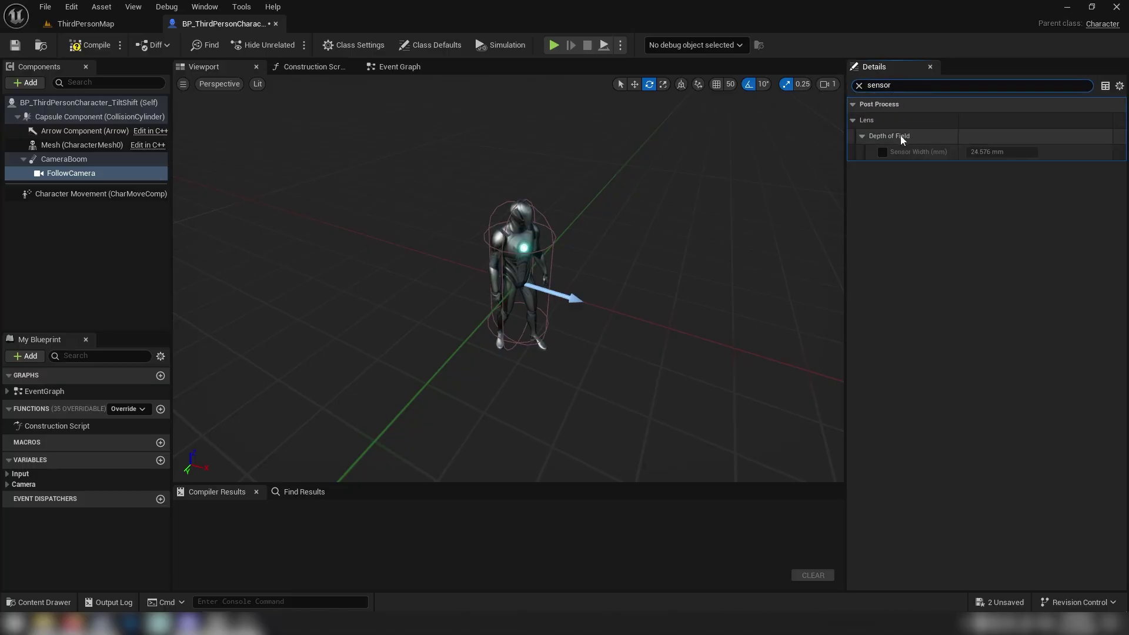
click(882, 152)
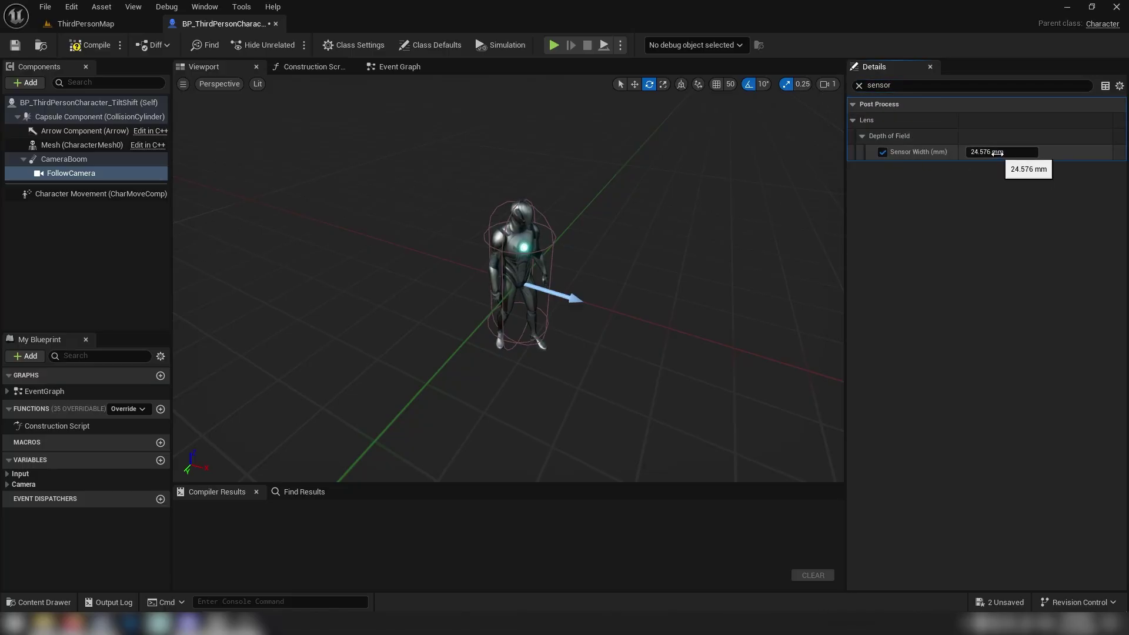
click(998, 153)
key(Return)
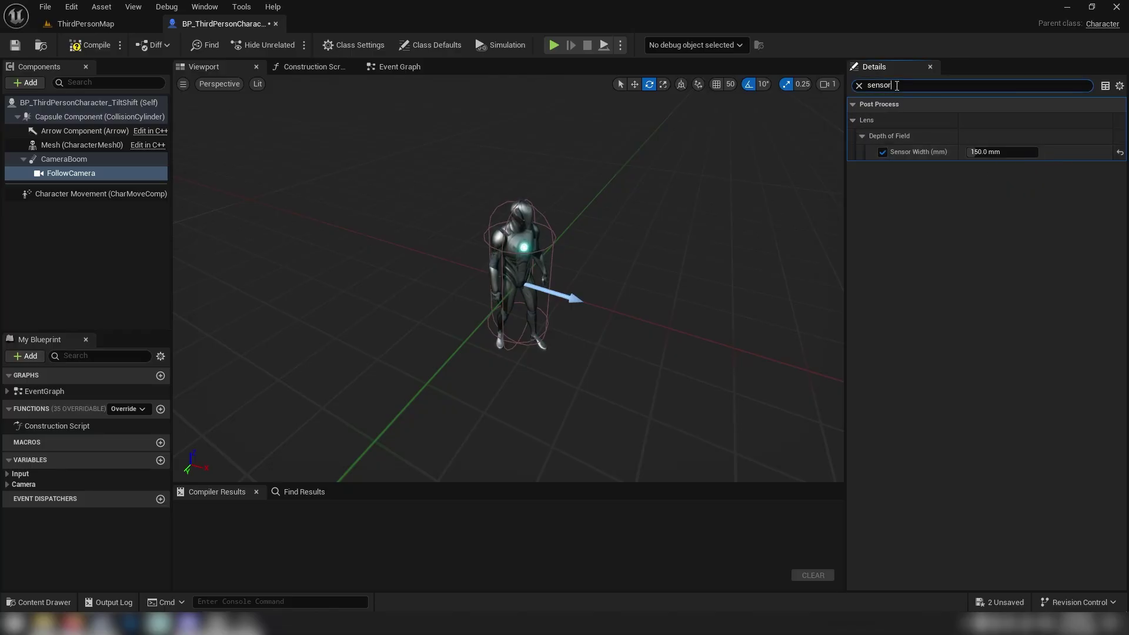
Step: Enable the FollowCamera's depth of field Focal Distance override, set it to 1600 to match the CameraBoom's arm length, and compile the blueprint
text(foca)
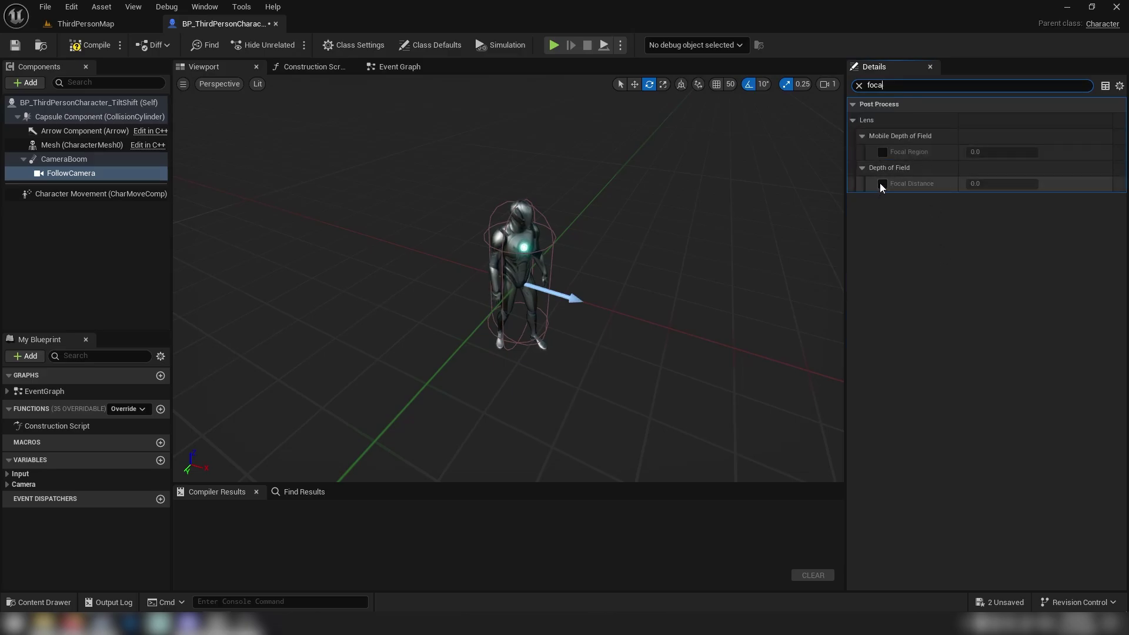
click(882, 184)
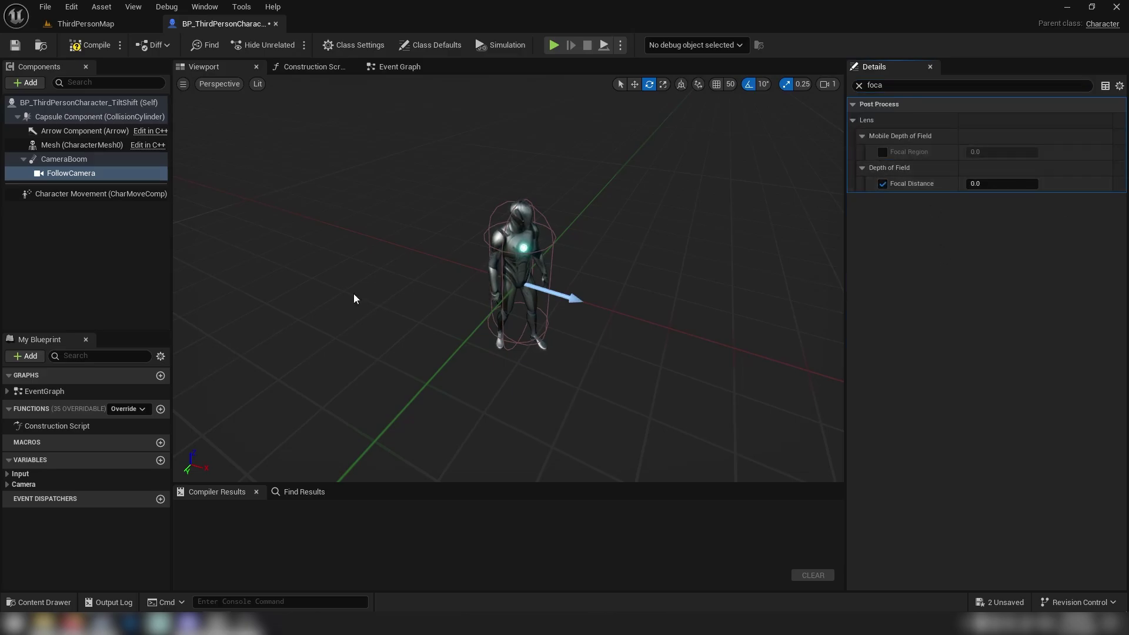
click(16, 159)
click(858, 85)
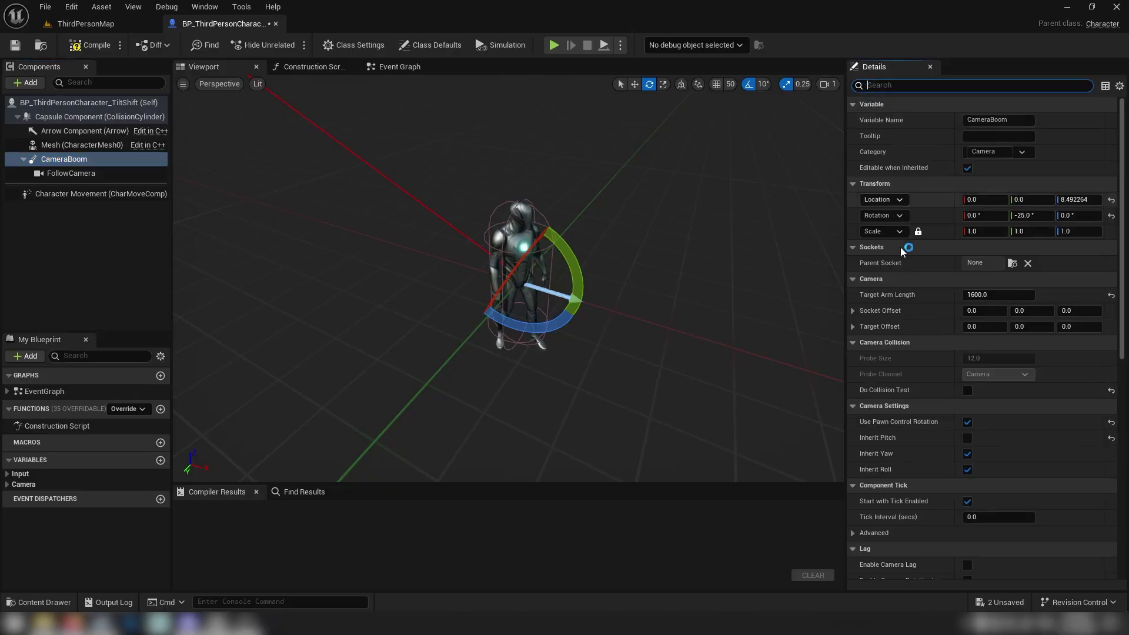
click(147, 175)
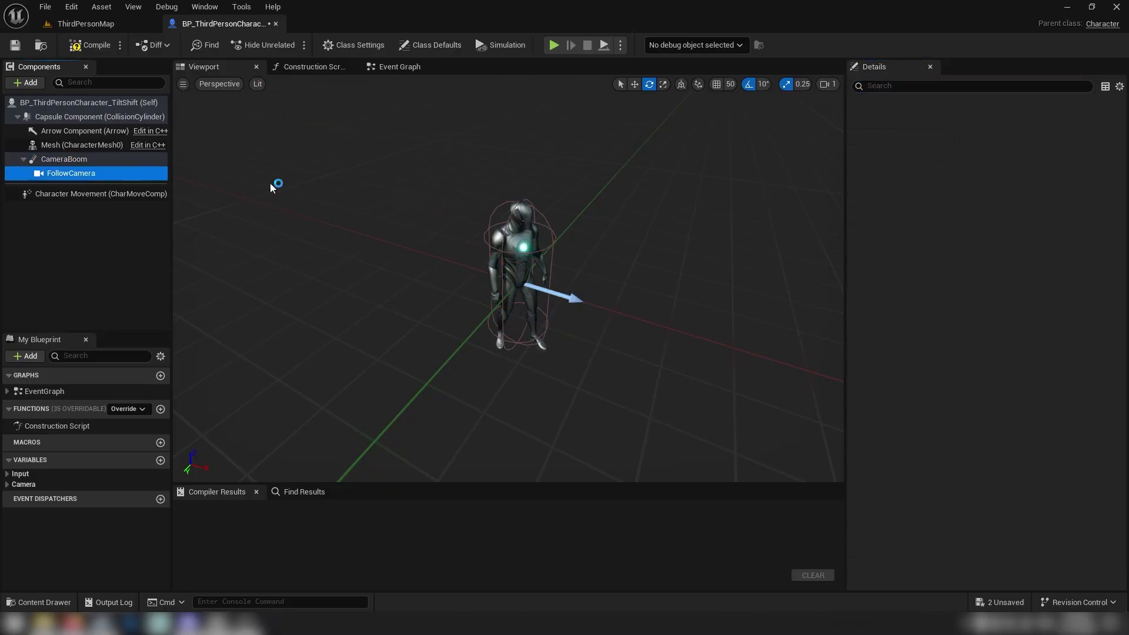
click(947, 86)
text(focal)
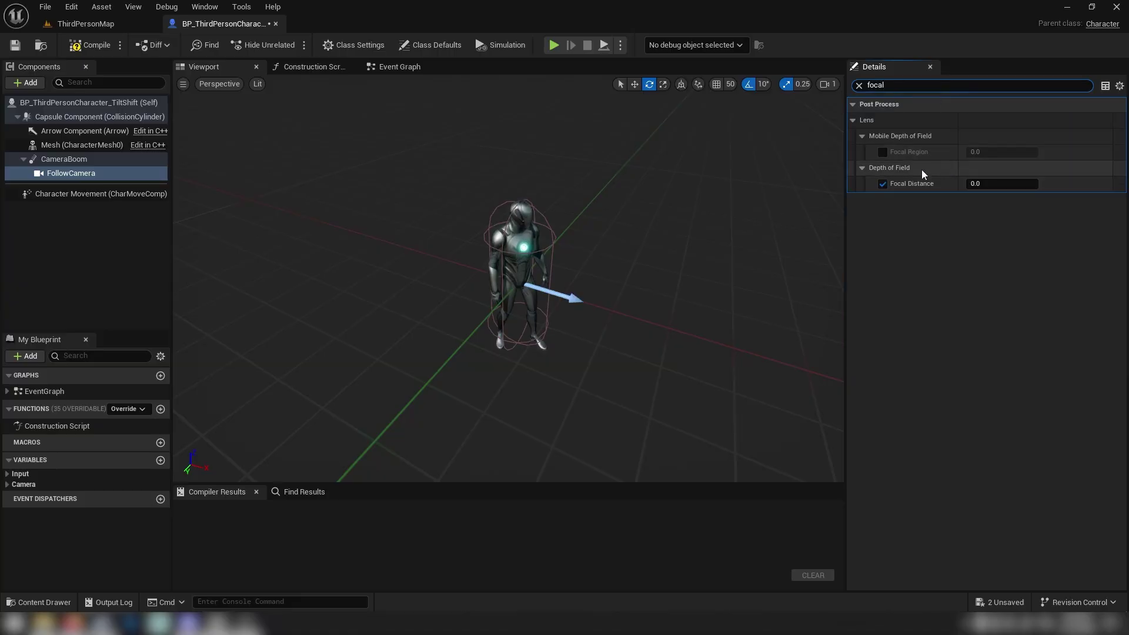
click(994, 183)
text(1600)
key(Return)
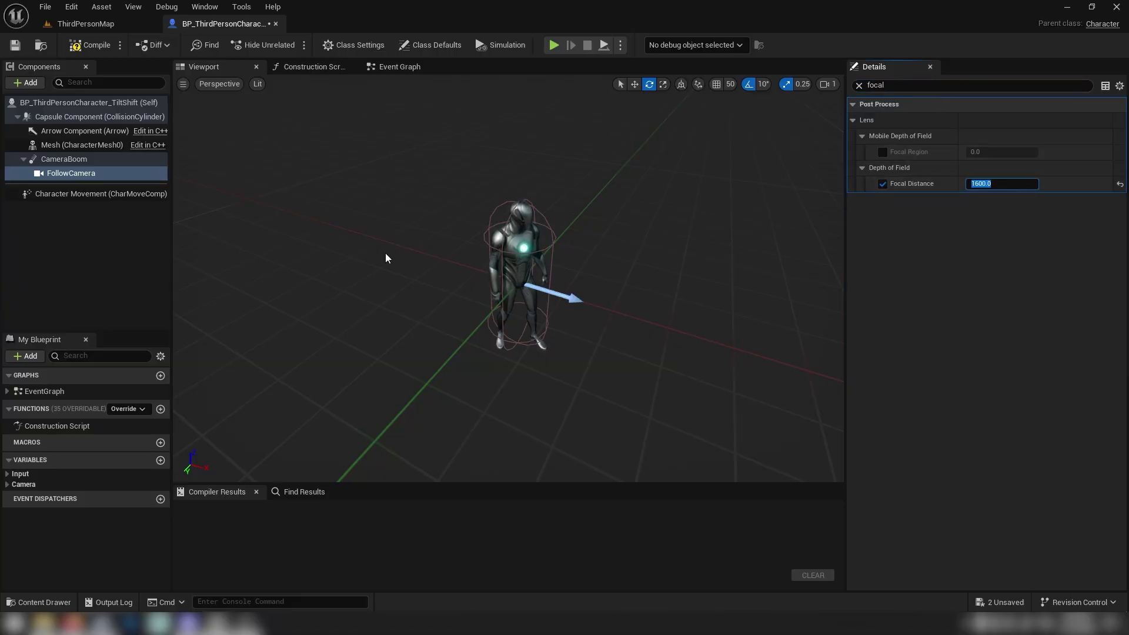
click(88, 45)
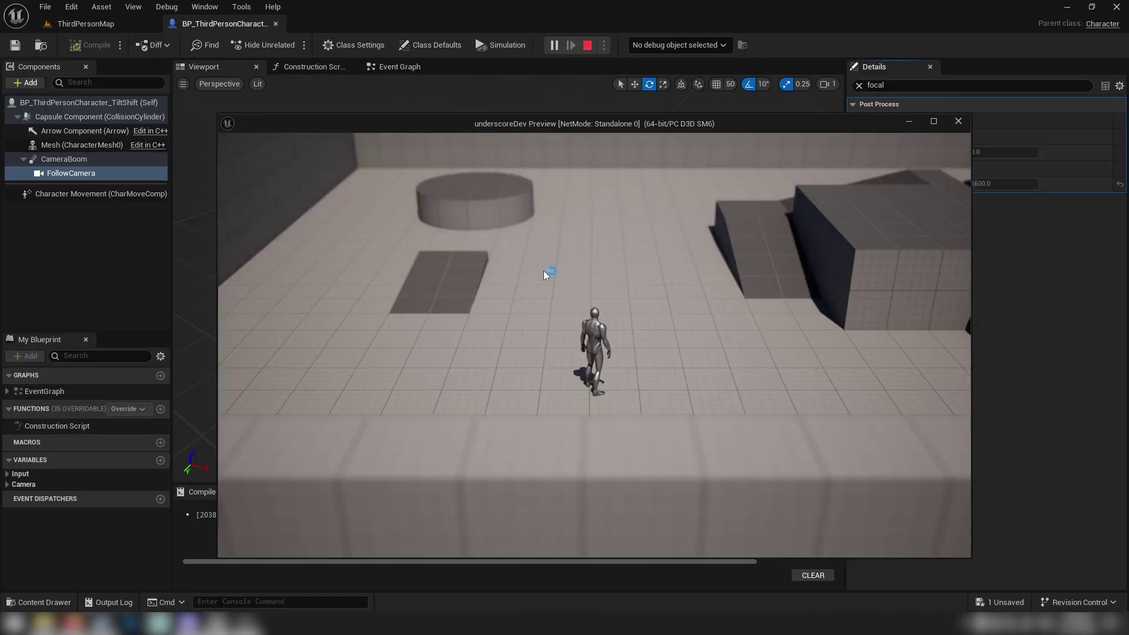
Step: Play-test the level, running the character around the ramps and blocks to examine the depth of field blur, and end the preview
click(544, 271)
key(a)
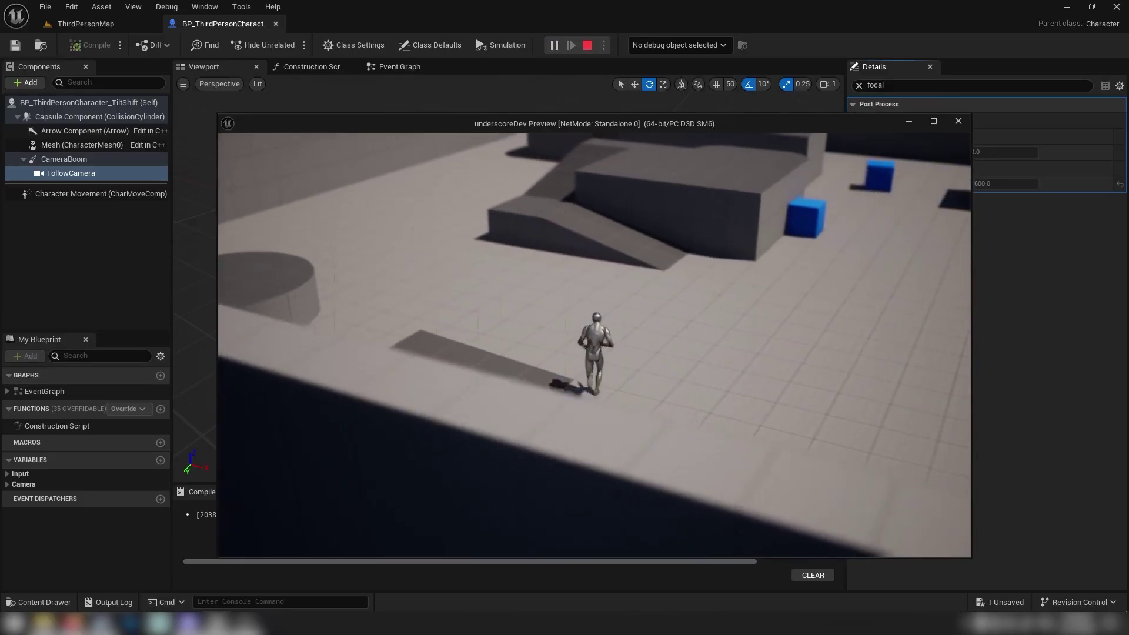
key(w)
key(d)
key(w)
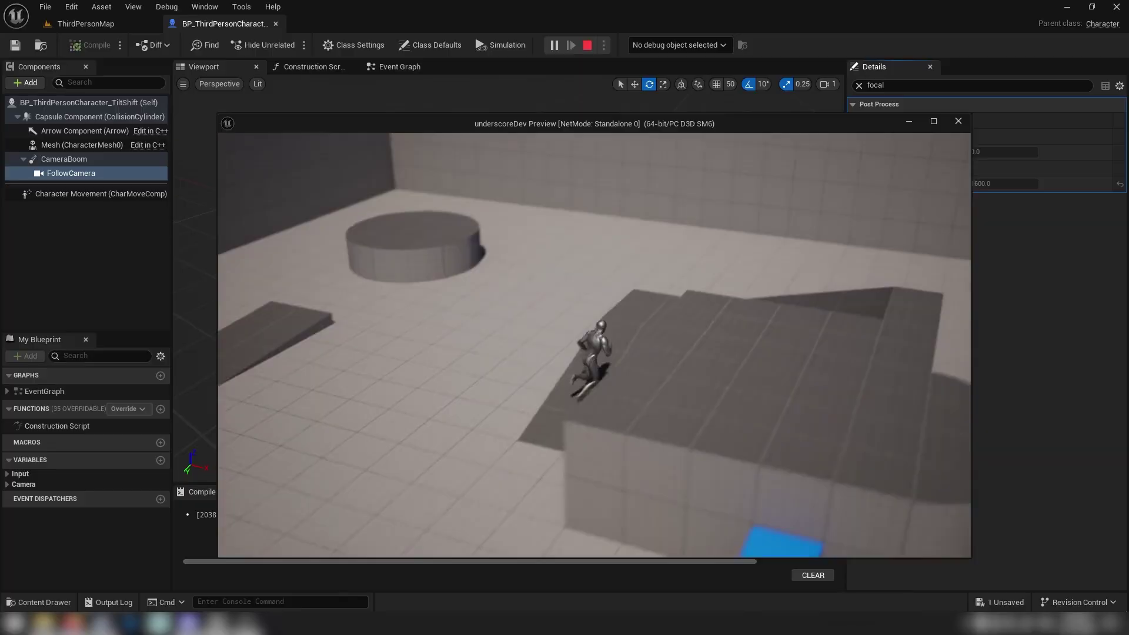
key(w)
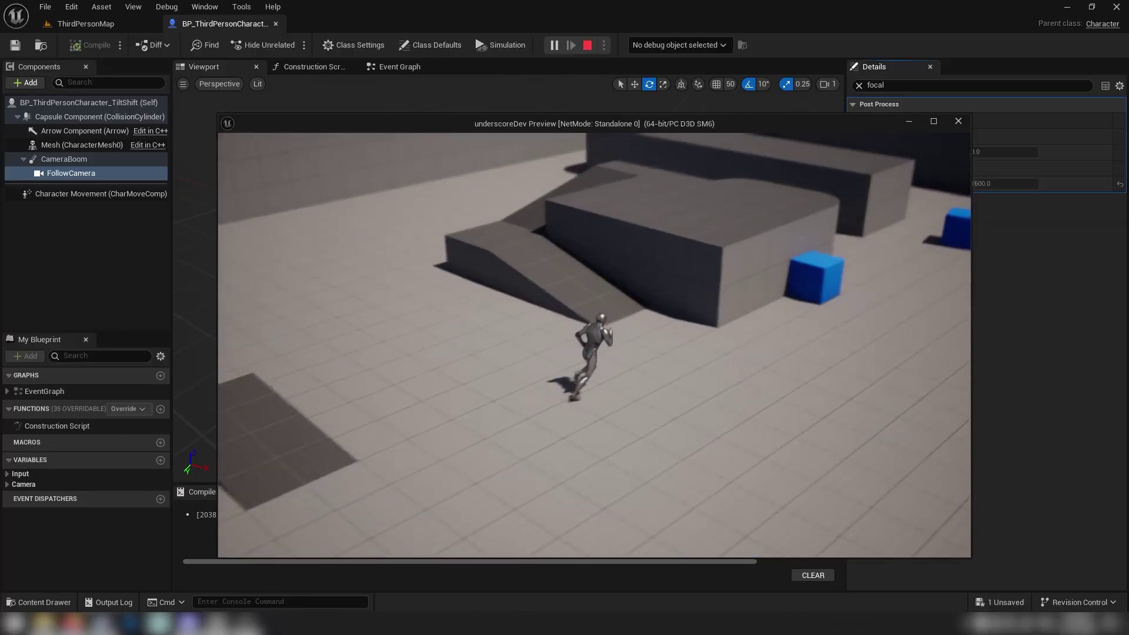
key(s)
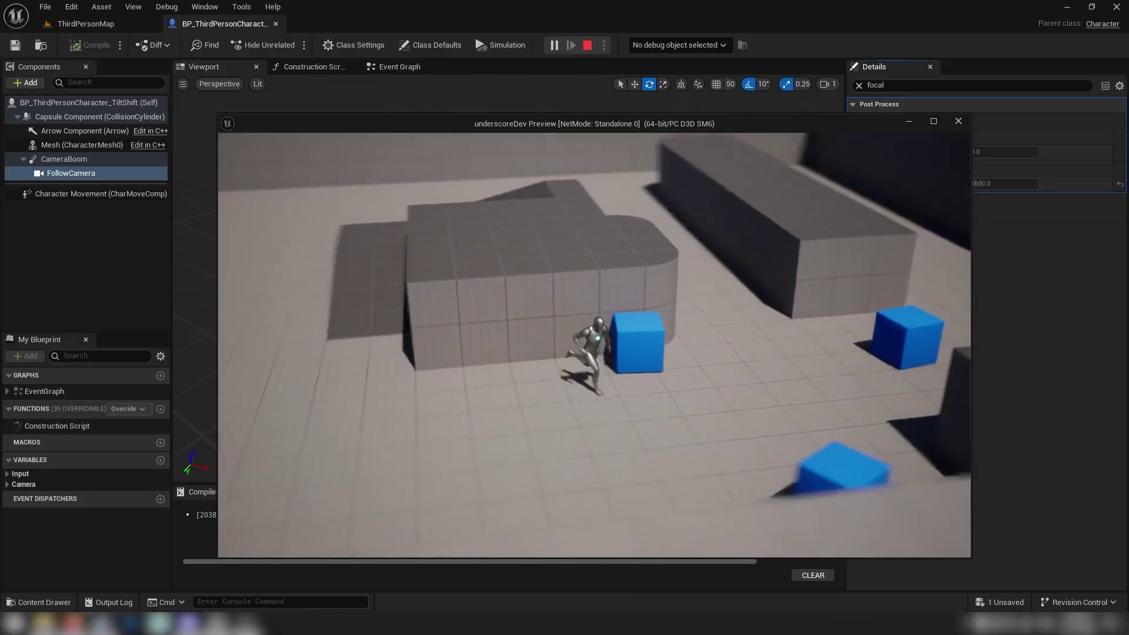
key(a)
key(w)
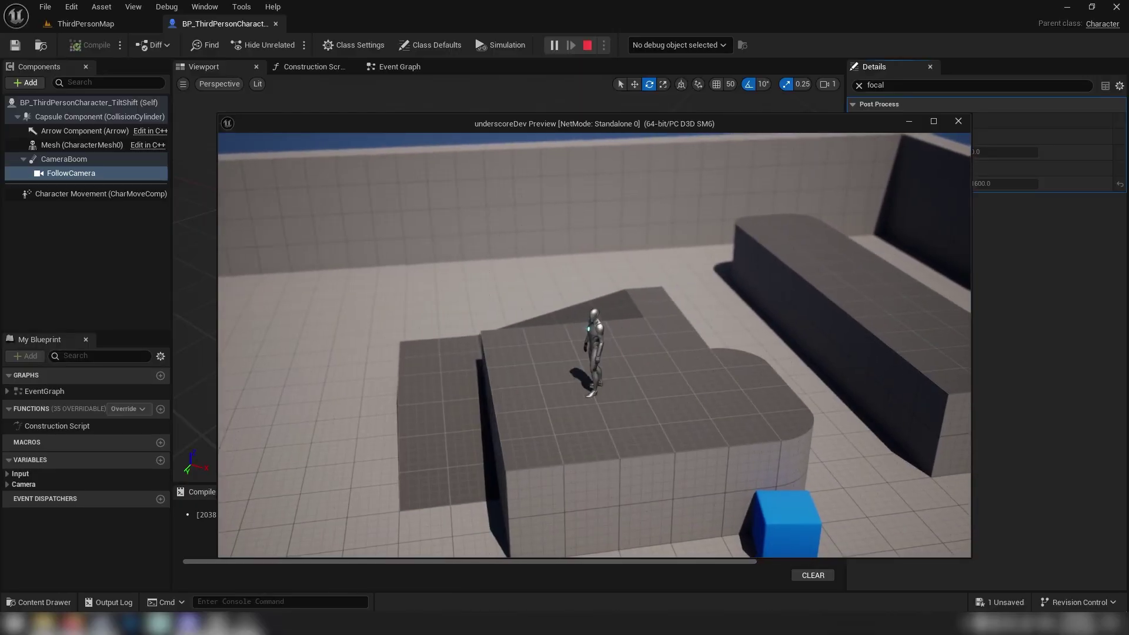
key(Escape)
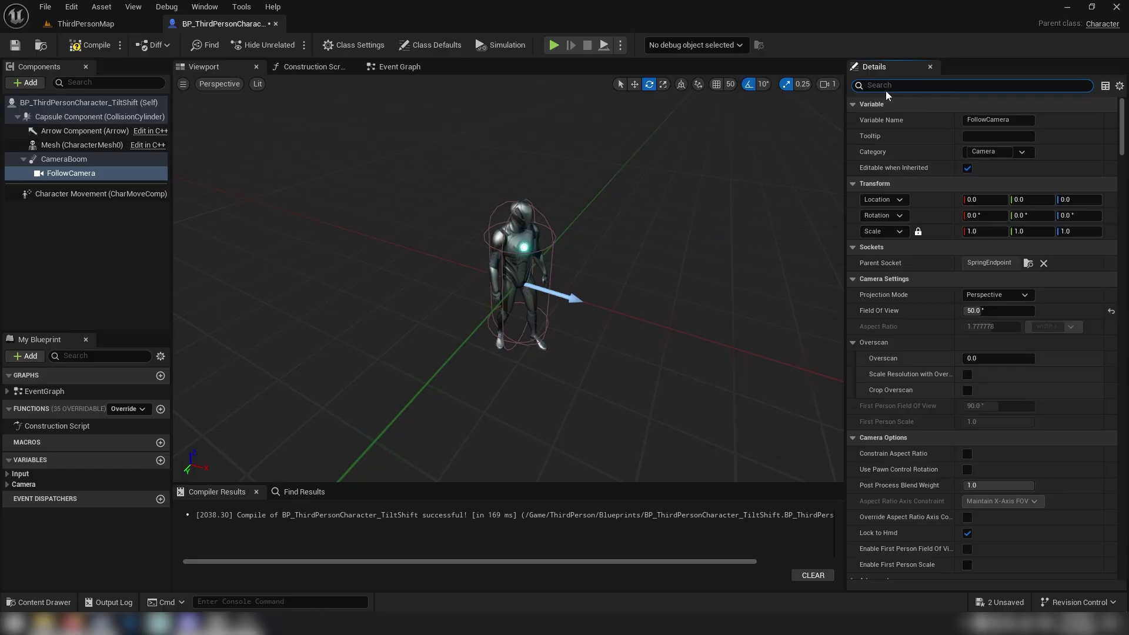
Step: Enable the FollowCamera's Maximum Aperture override and set it to 0
text(apertu)
click(882, 152)
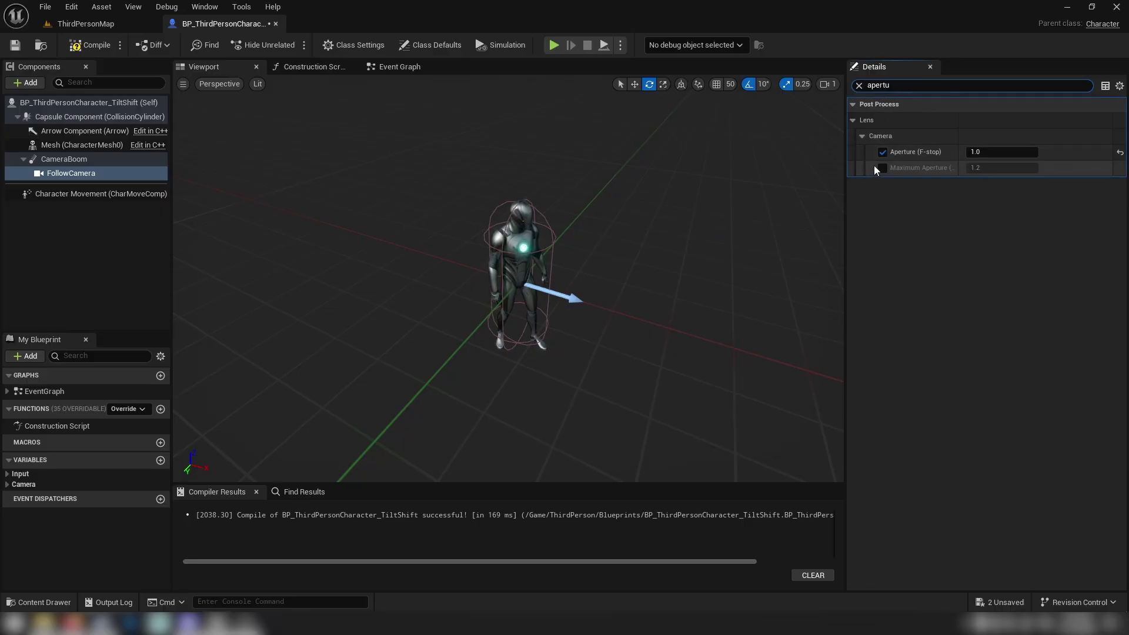
click(881, 168)
click(993, 170)
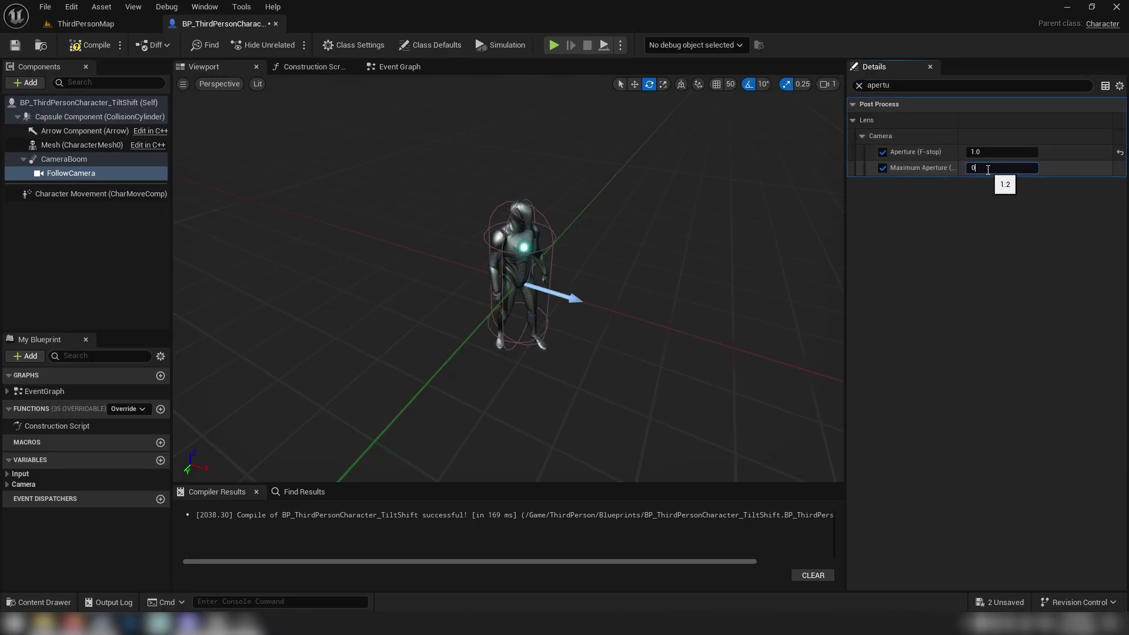
text(0)
key(Return)
text(0.0)
key(Return)
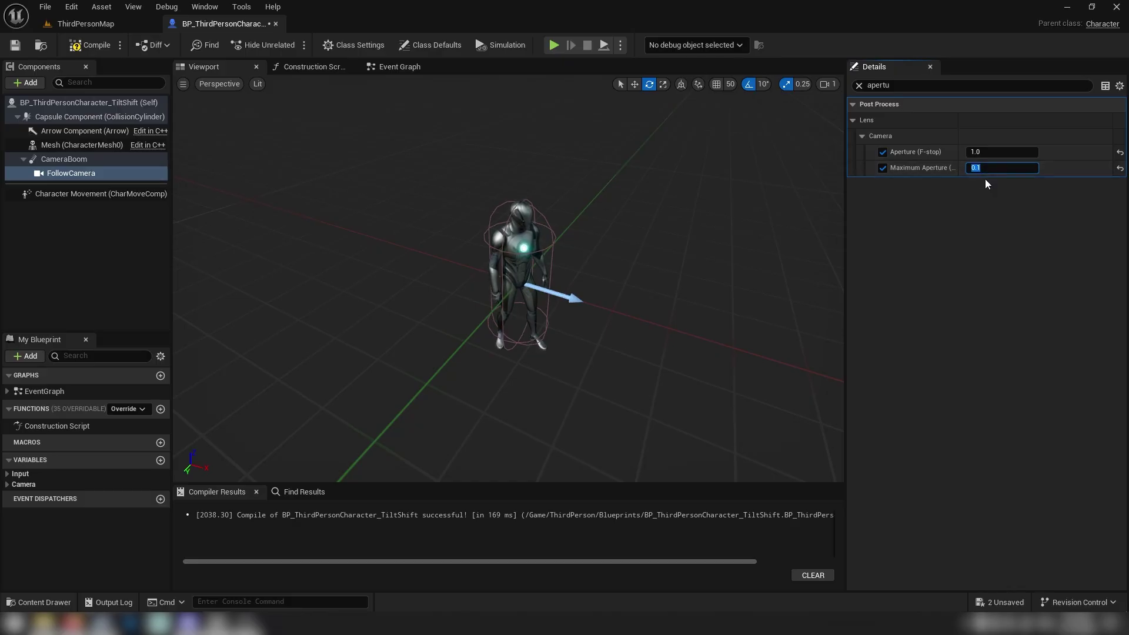
text(0)
key(Return)
Step: Play-test the level again, running the character across the floor and onto the ramps and blocks to examine the tilt-shift blur
click(554, 44)
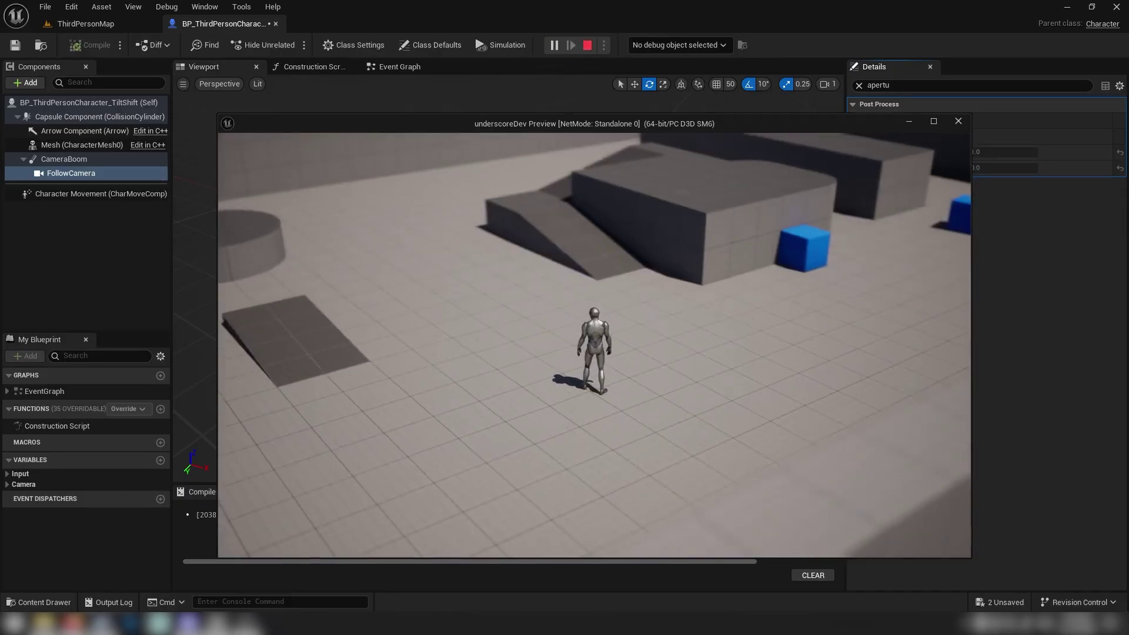
key(s)
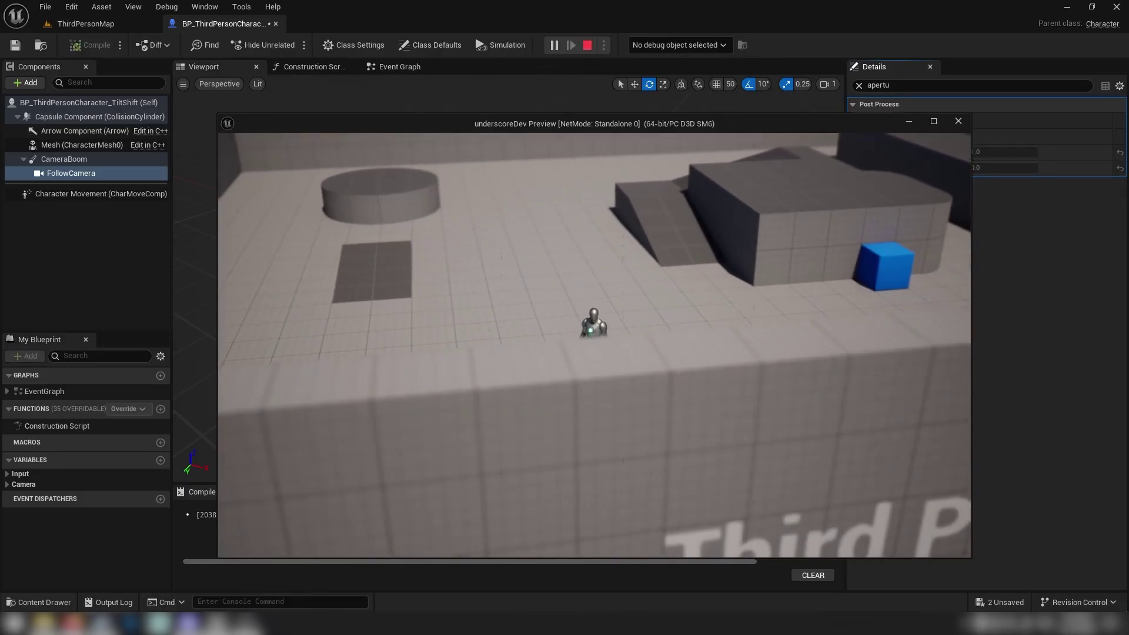
key(w)
key(w)
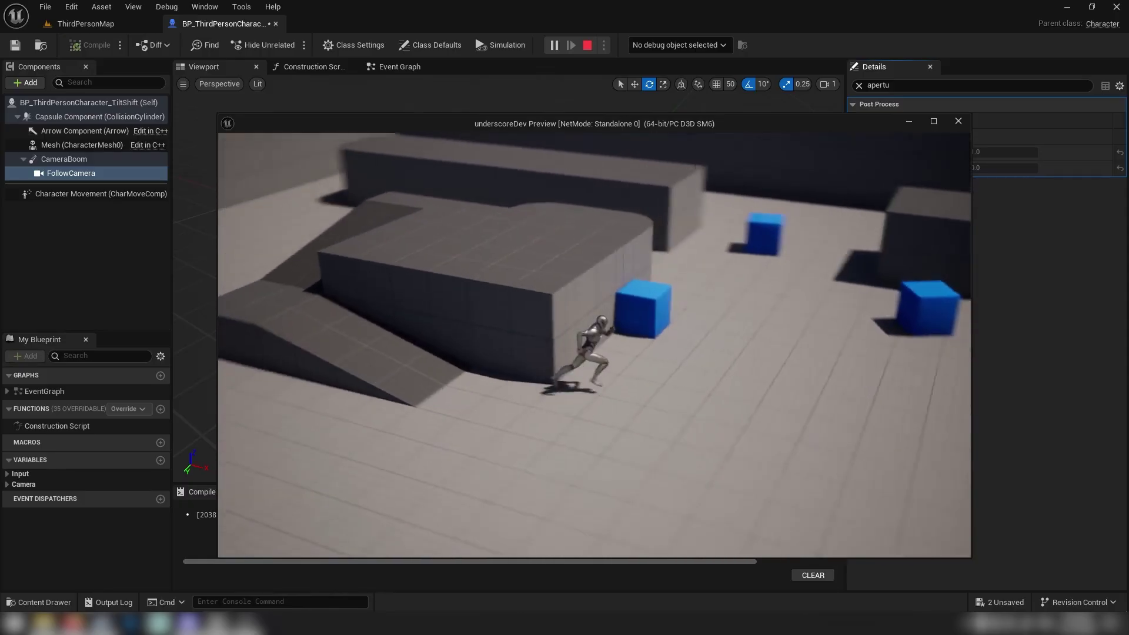
key(w)
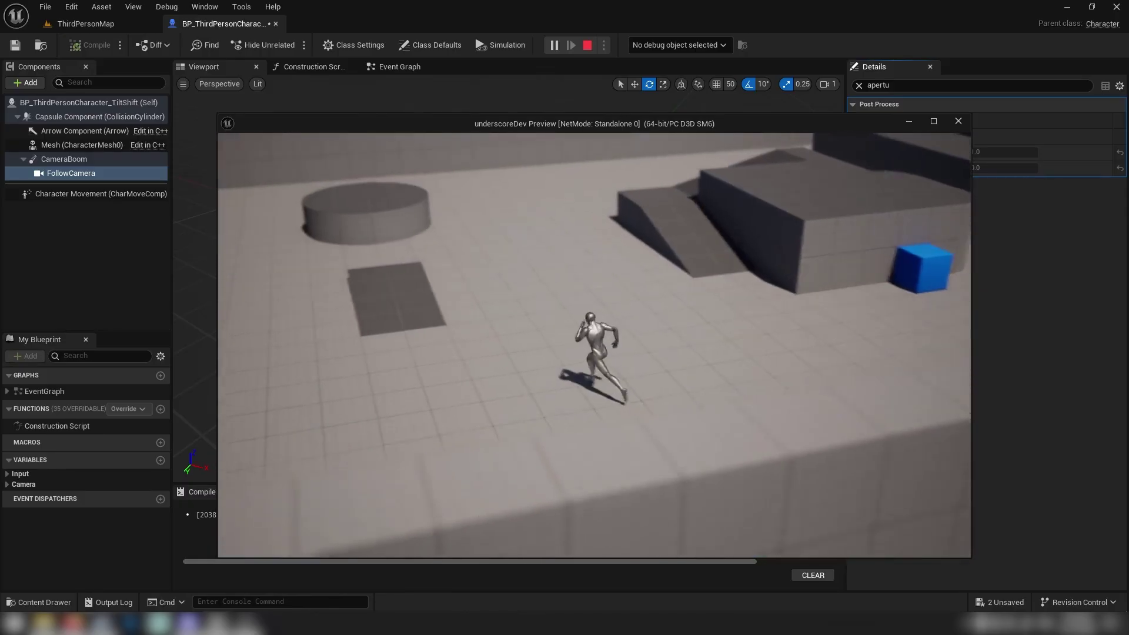
key(w)
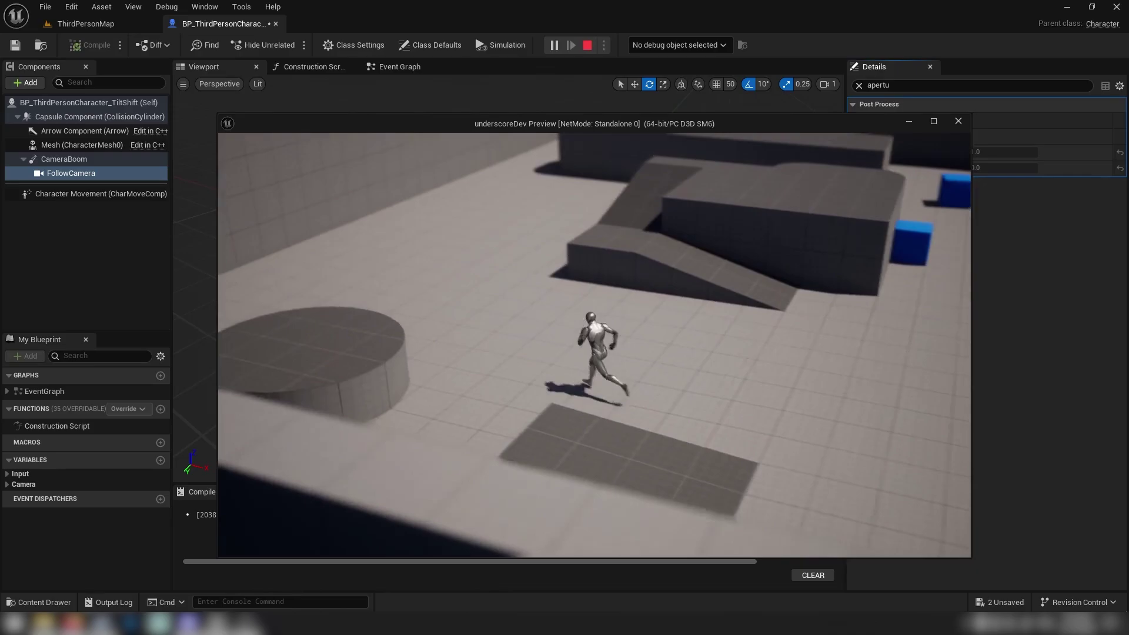
key(w)
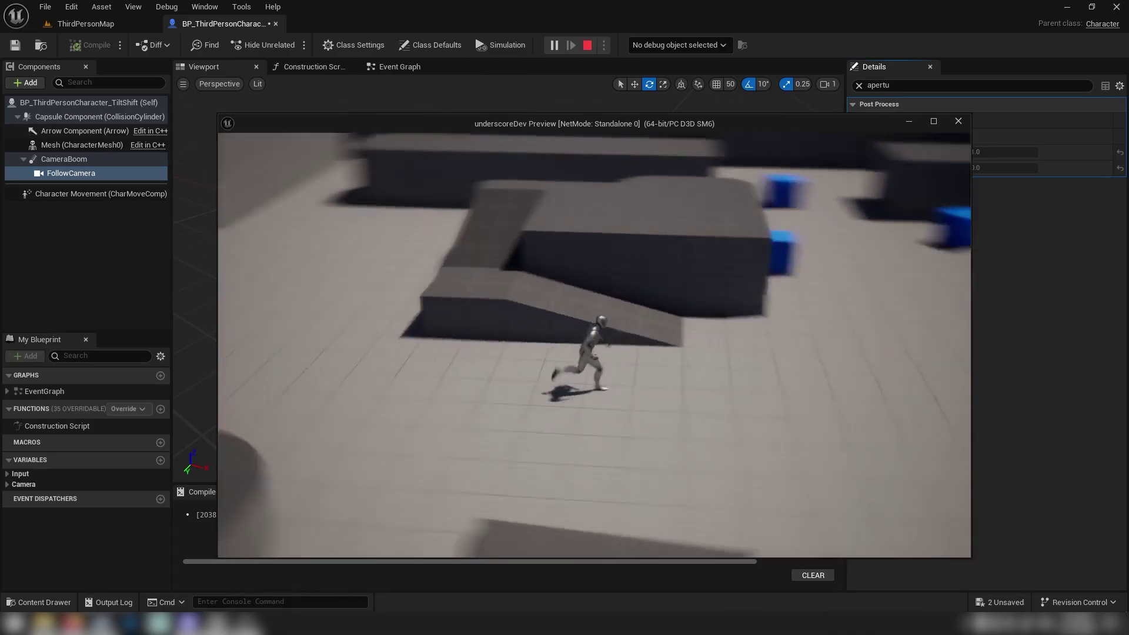
key(a)
key(w)
key(d)
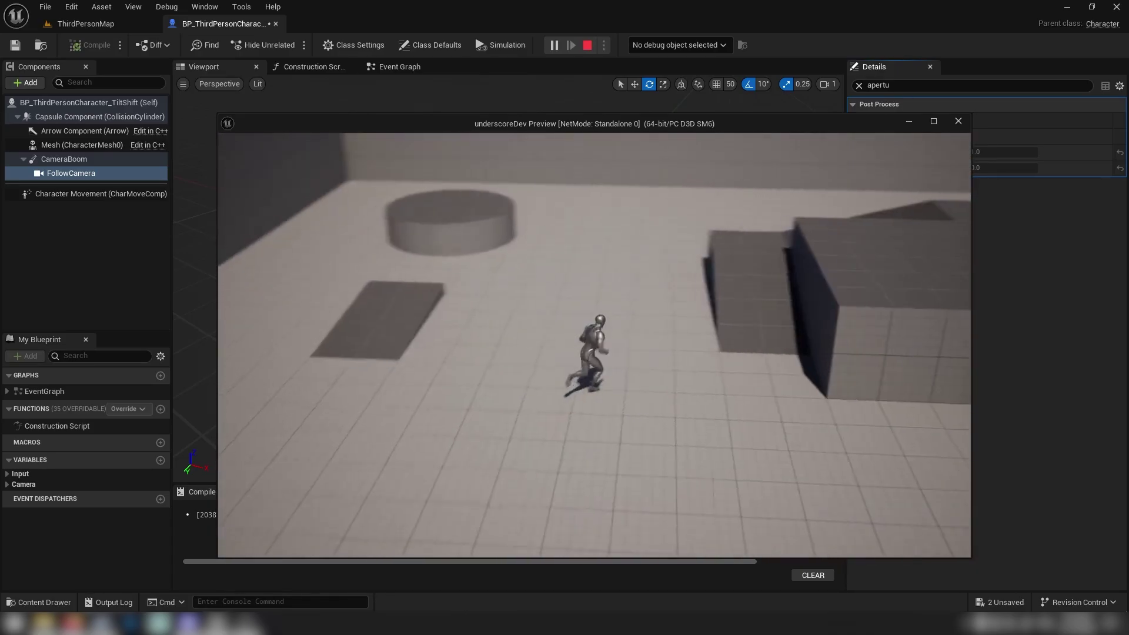
key(w)
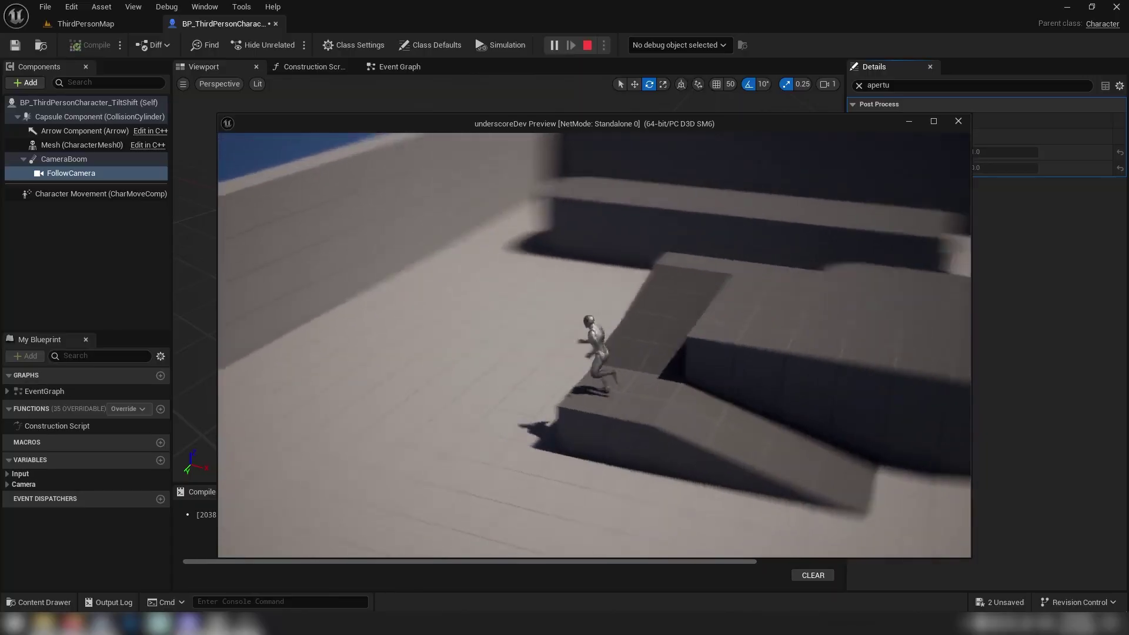
key(s)
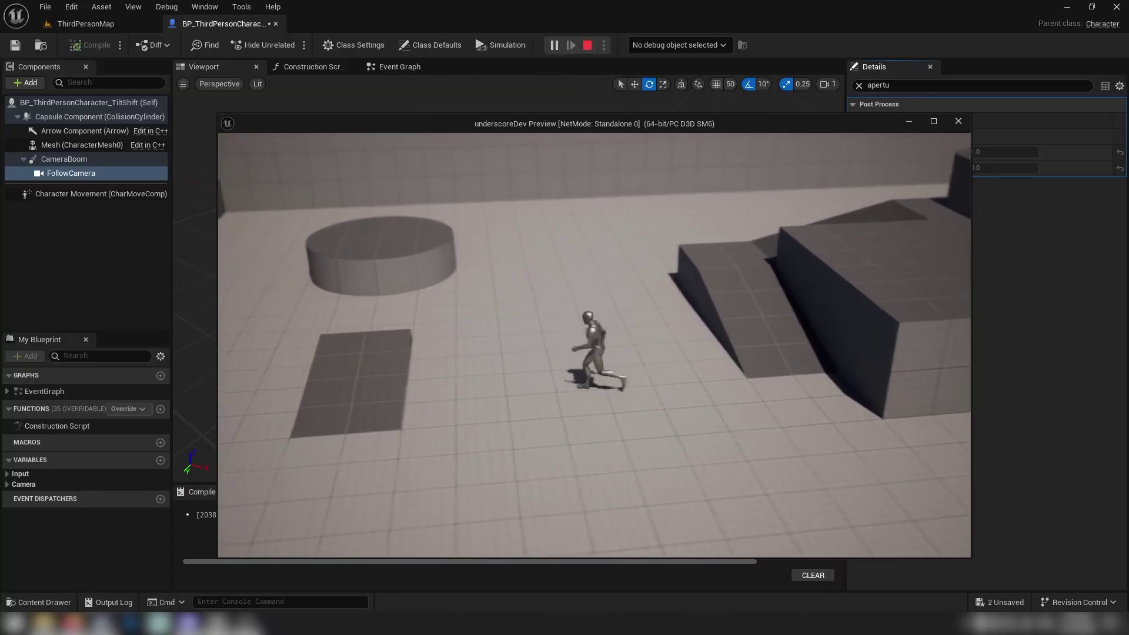
key(w)
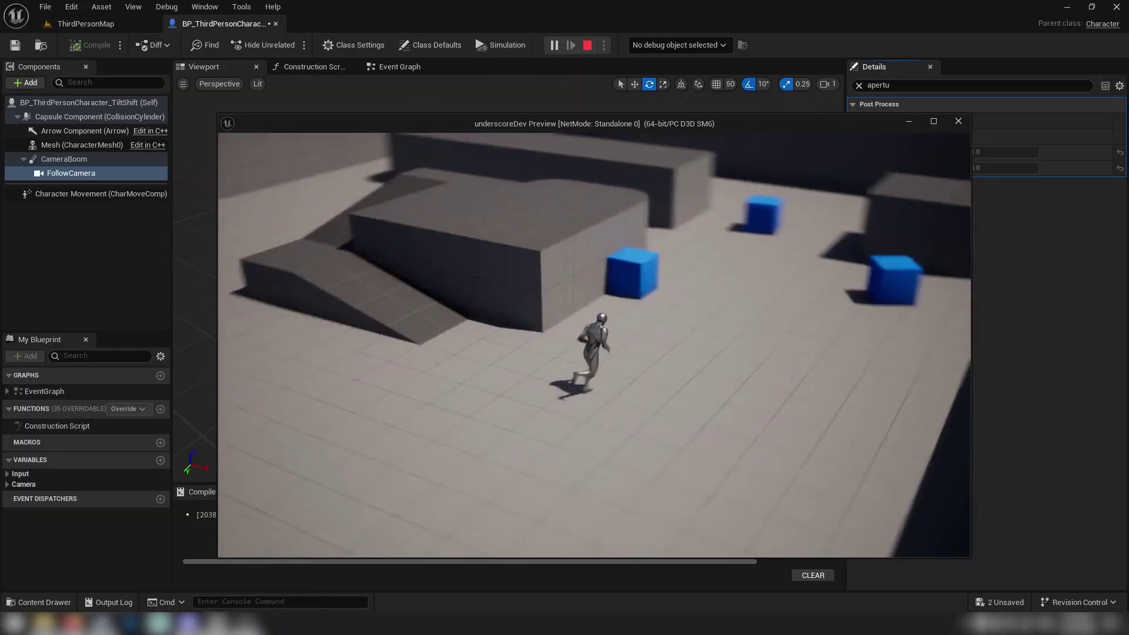
key(w)
key(w)
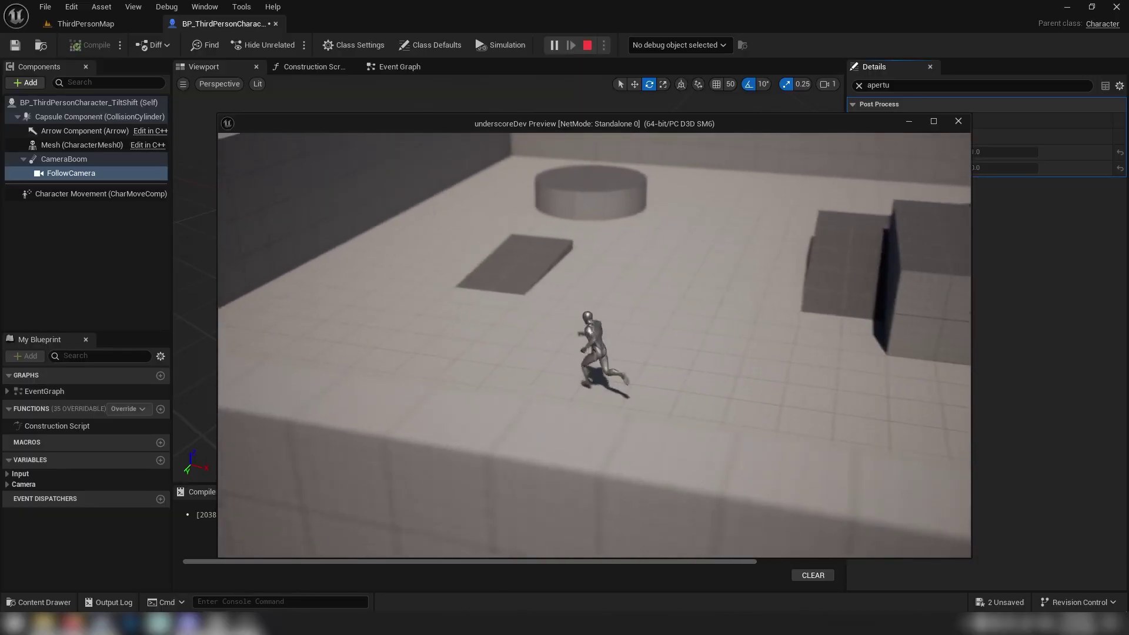
key(w)
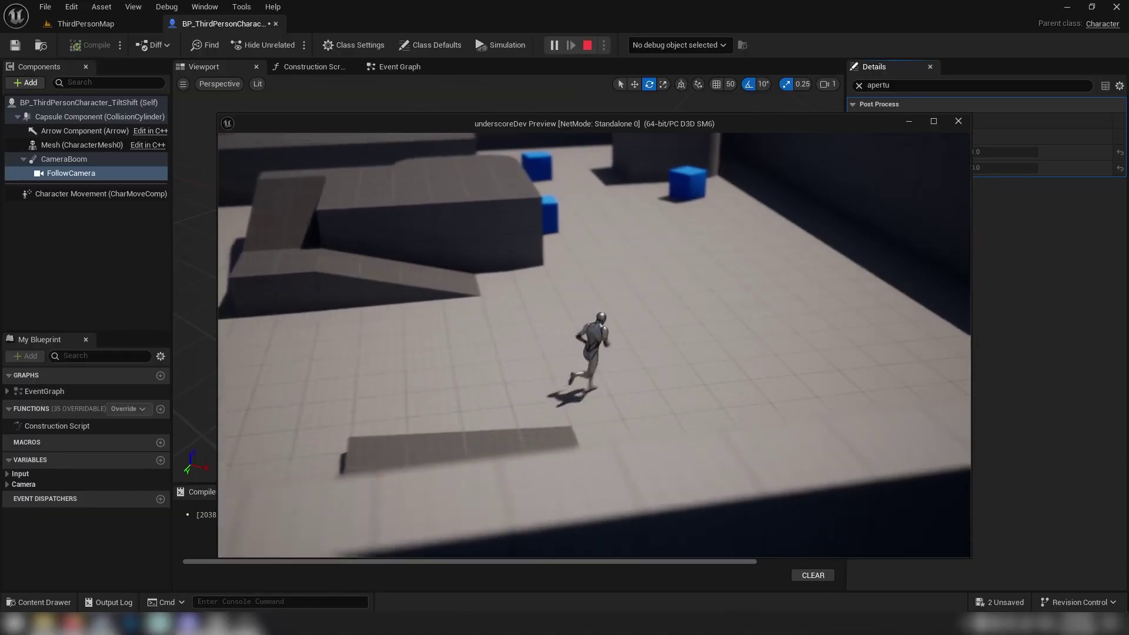
key(w)
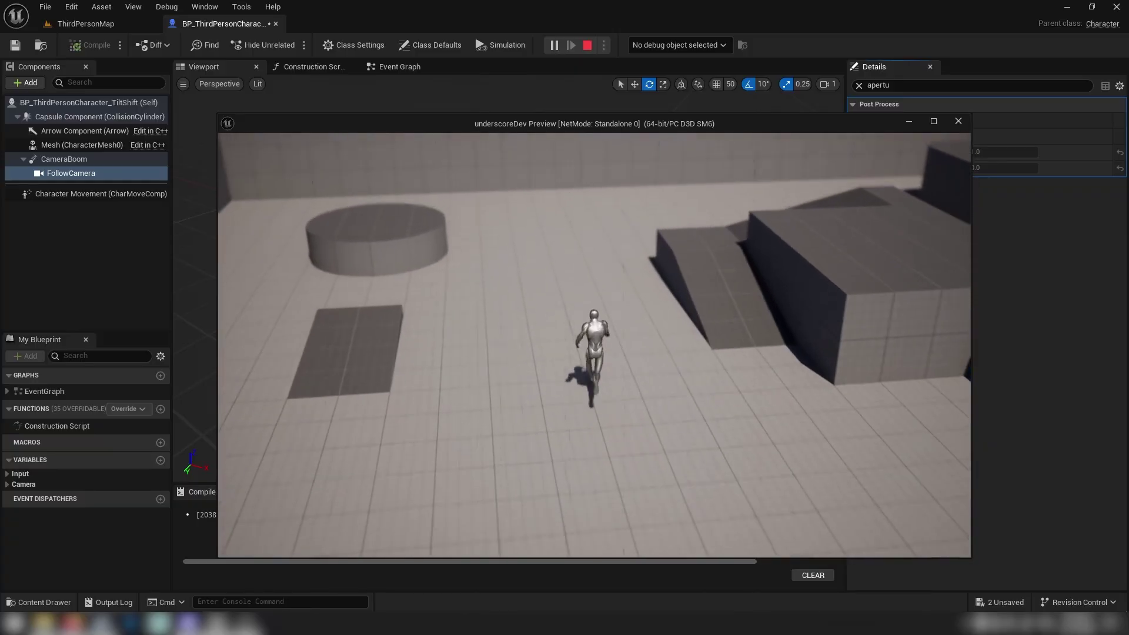
key(a)
key(s)
key(d)
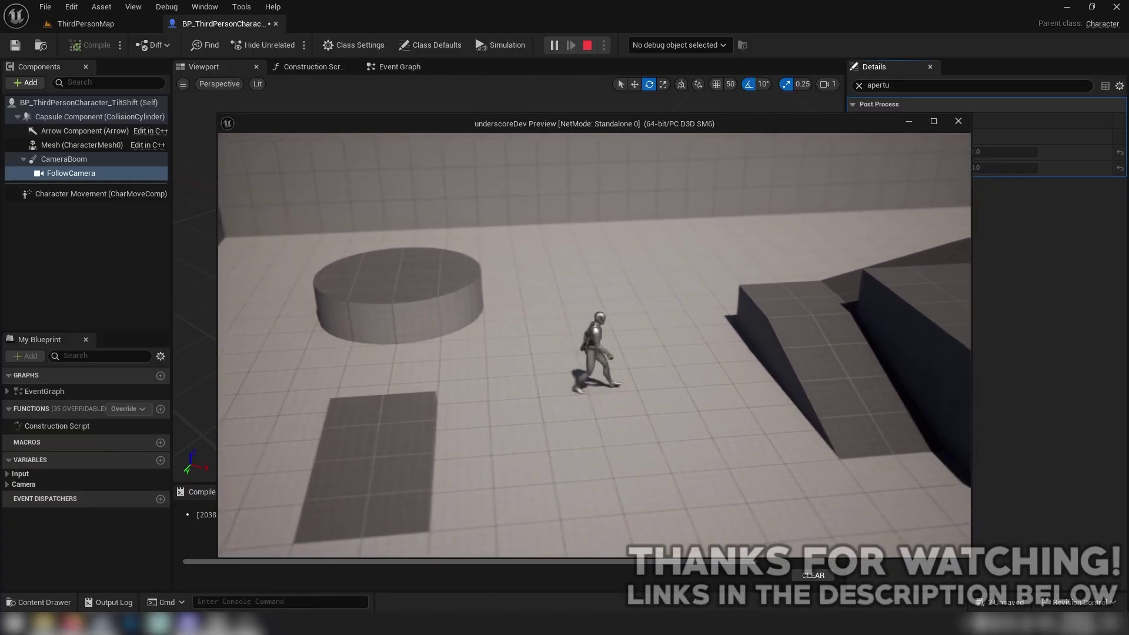
key(s)
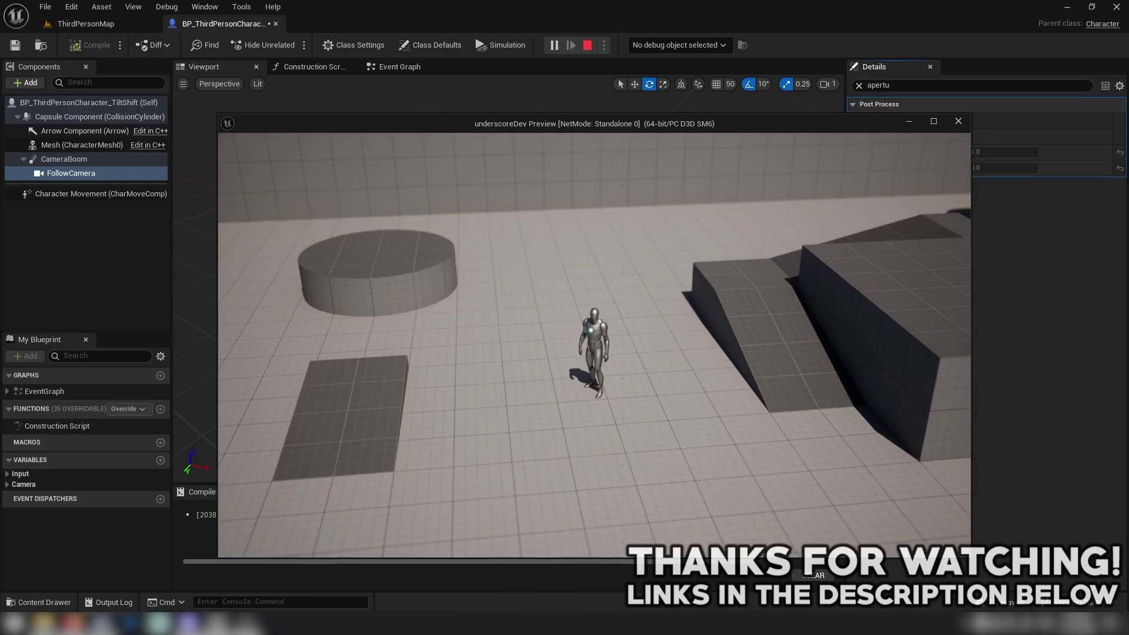
key(a)
key(s)
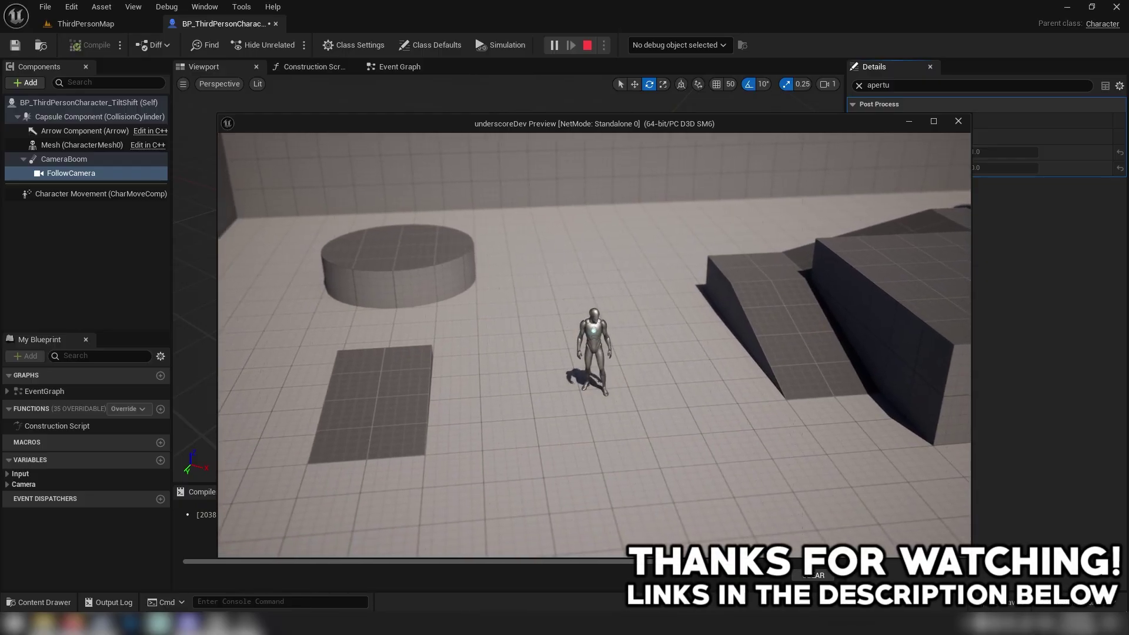
key(s)
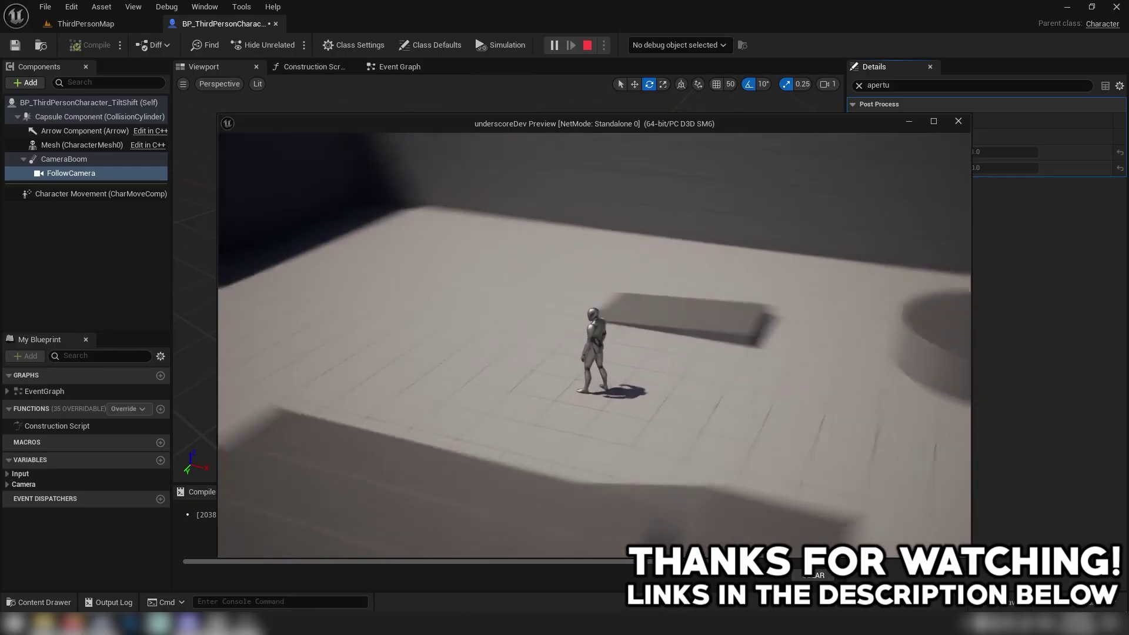
key(w)
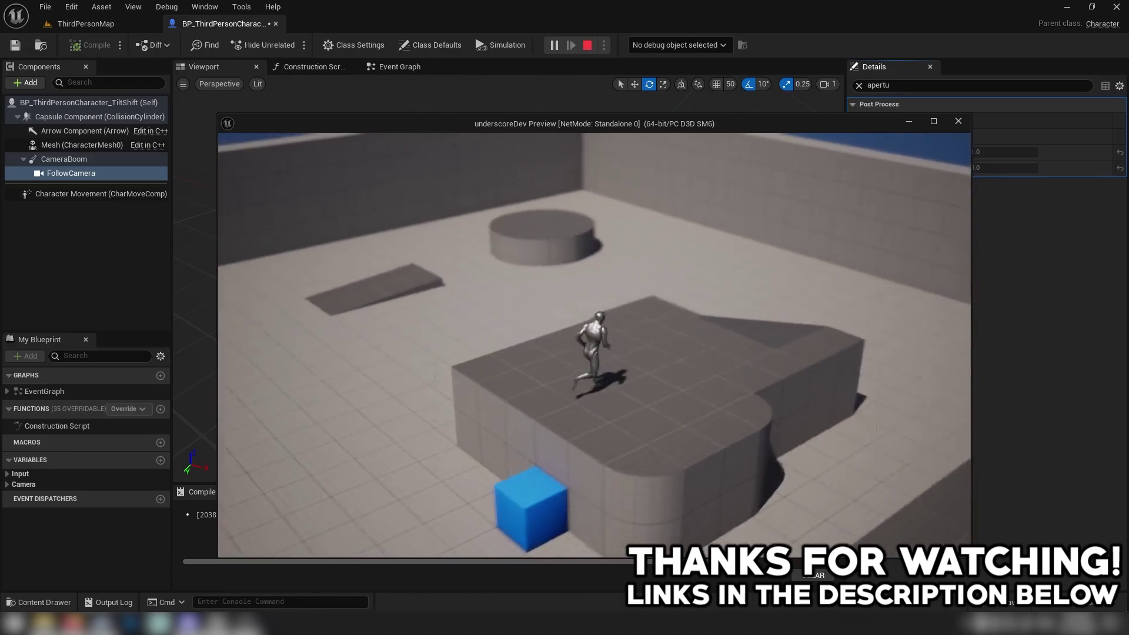
key(s)
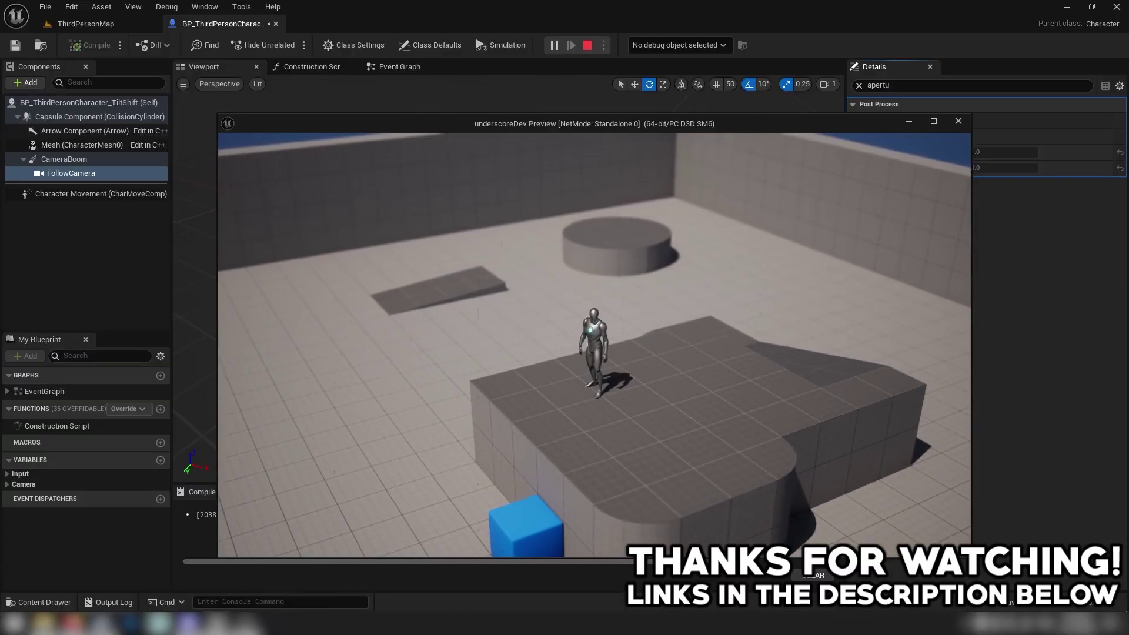